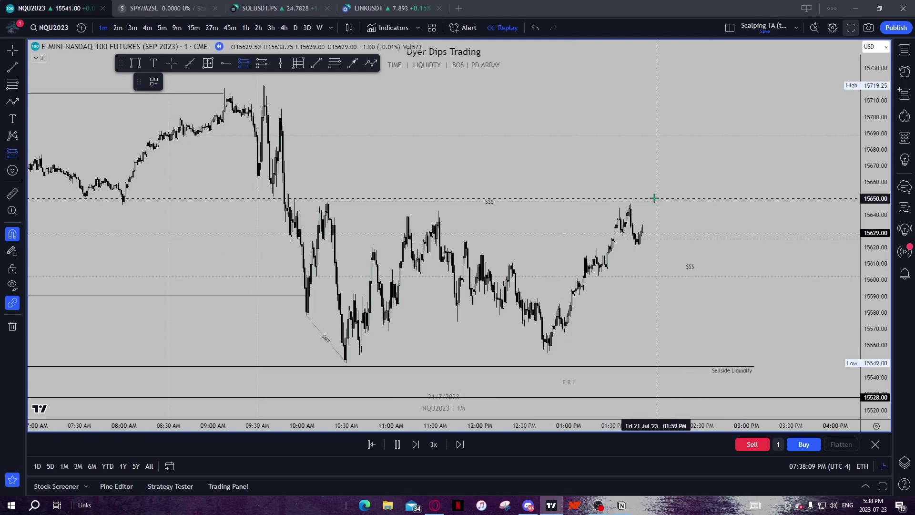
Step: Place a short position entering at 15652.00, with the stop at 15666.25 and the target near the sellside liquidity line
left_click(644, 195)
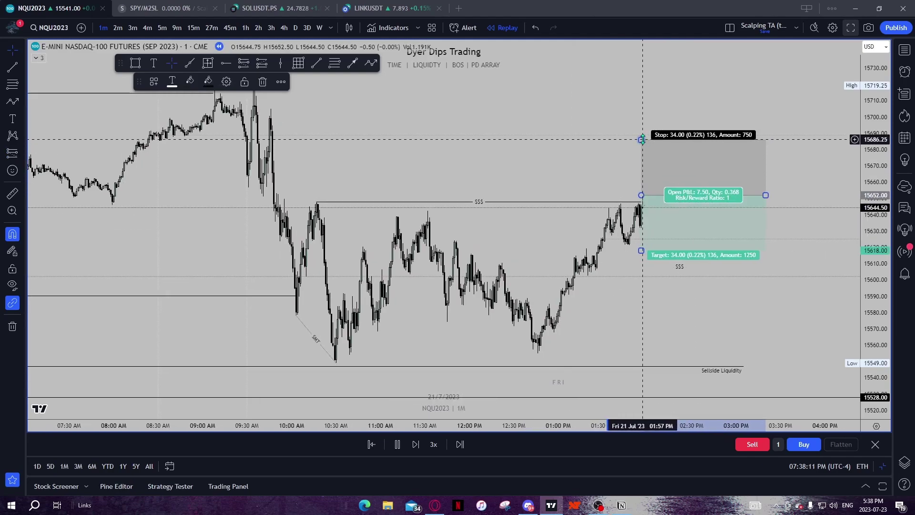
left_click_drag(679, 139, 679, 171)
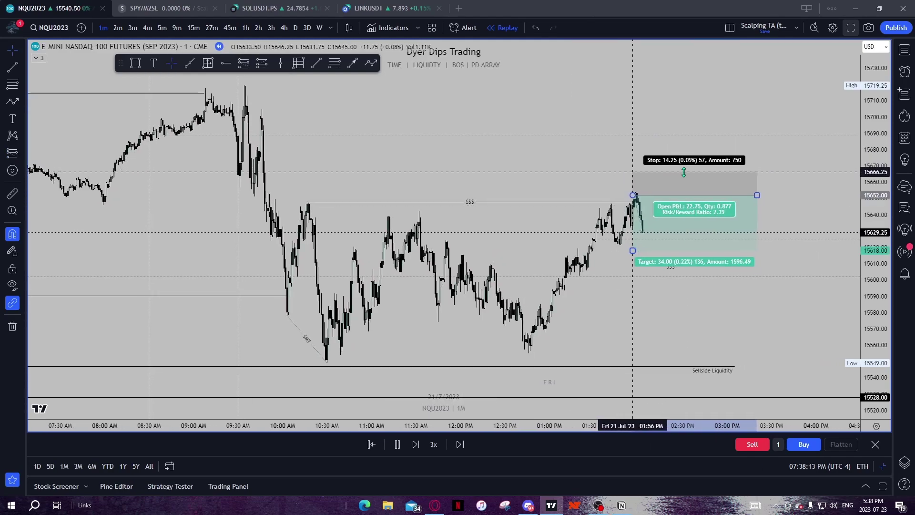
left_click_drag(684, 250, 688, 366)
left_click(816, 361)
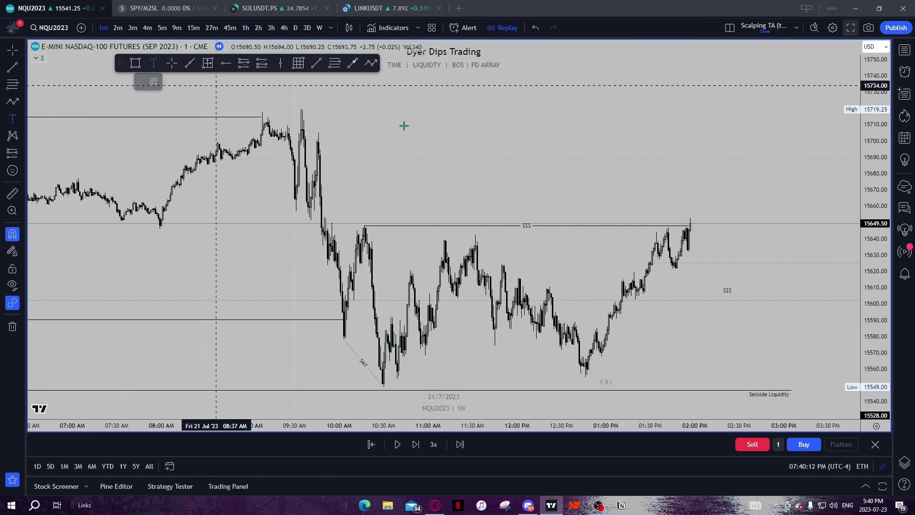
Step: Add the text note "What is turtle soup" to the empty area above the $$$ line
left_click(514, 158)
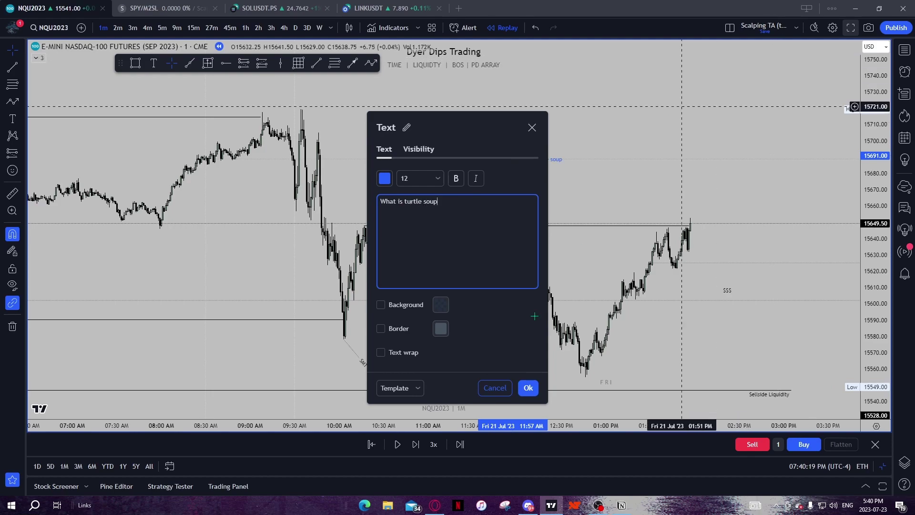
left_click(526, 391)
left_click_drag(544, 158, 592, 143)
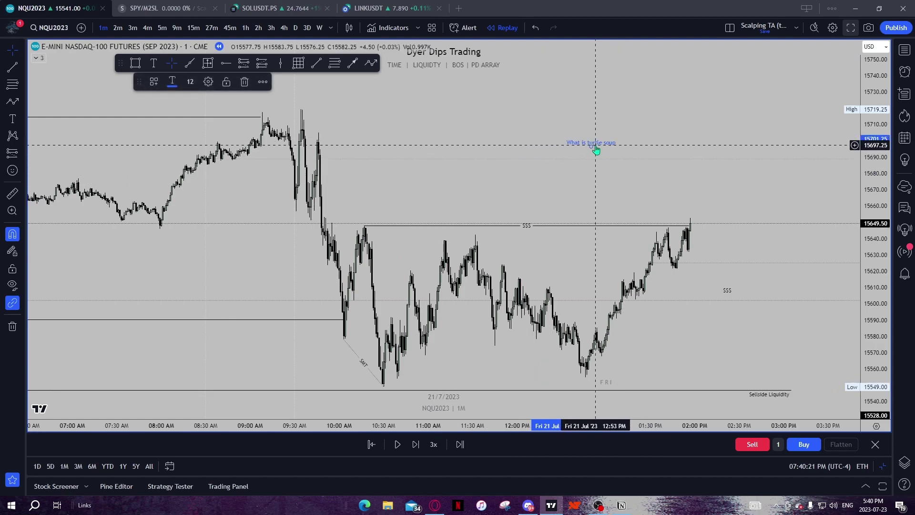
Step: Add the lines "Selling above old highs" and "Buying below old lows" to the turtle soup note and shift it slightly lower
double_click(591, 142)
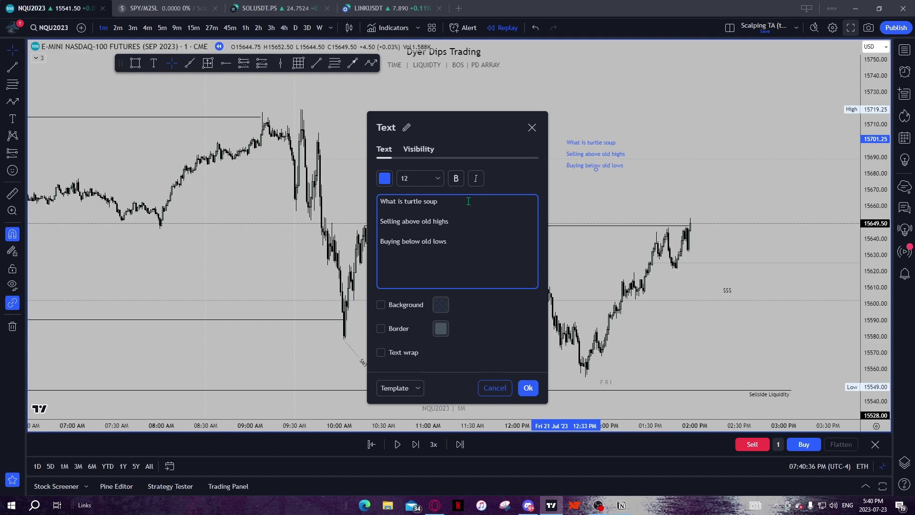
left_click(527, 387)
left_click_drag(598, 155, 605, 179)
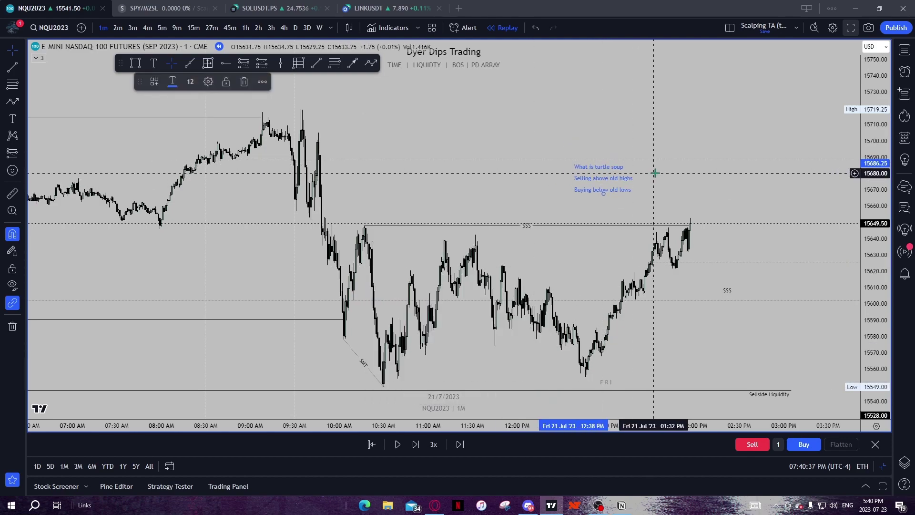
left_click(651, 171)
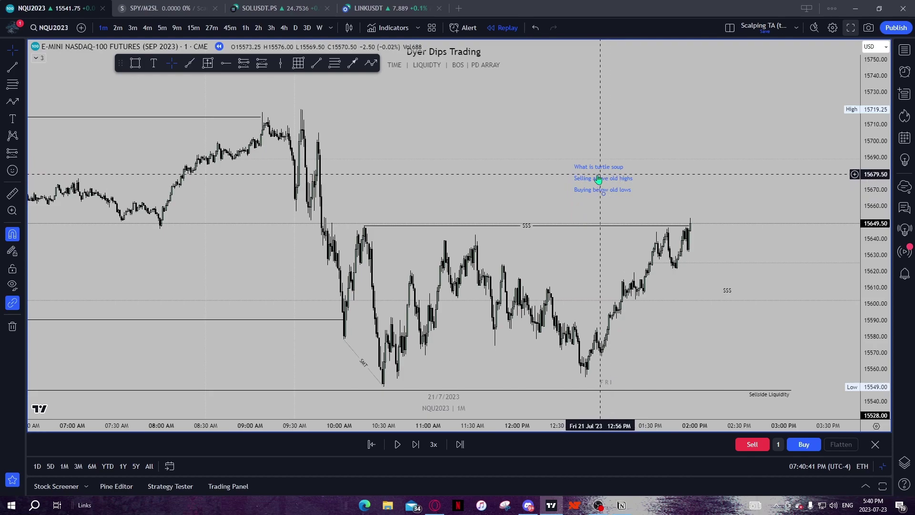
Step: Delete the "Buying below old lows" line from the turtle soup note and move the note higher on the chart
left_click_drag(883, 292, 879, 256)
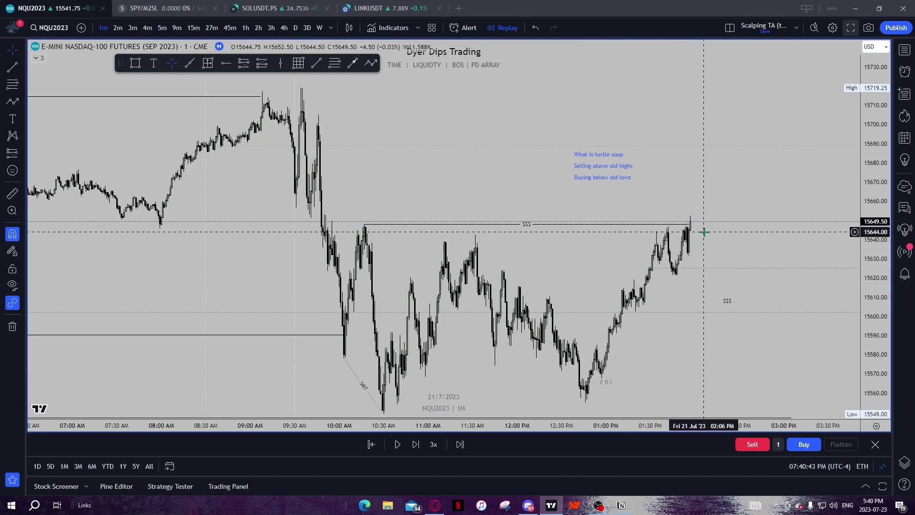
double_click(596, 177)
left_click(464, 244)
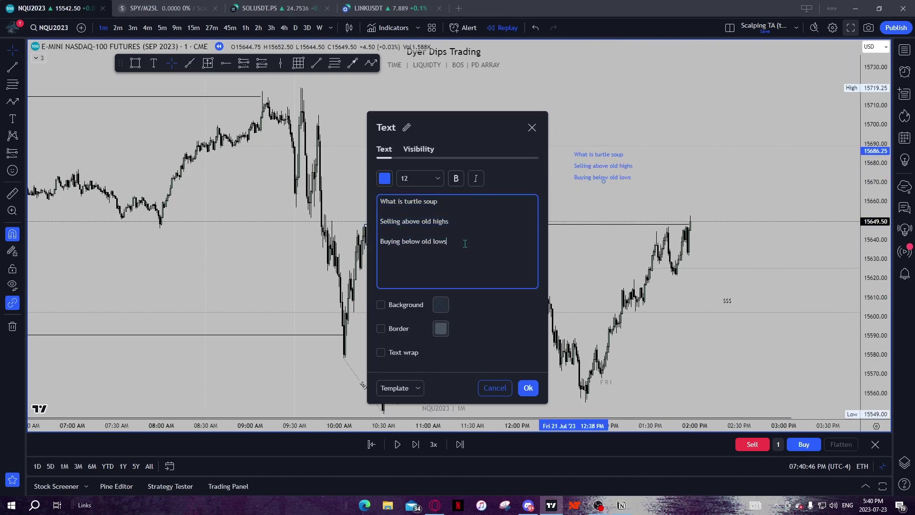
key("BackSpace")
left_click(545, 365)
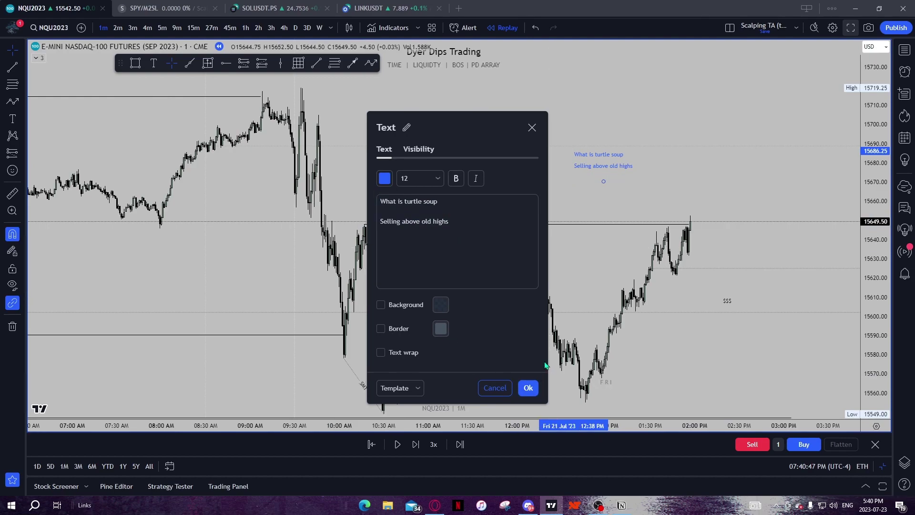
left_click(528, 387)
left_click_drag(596, 158, 594, 122)
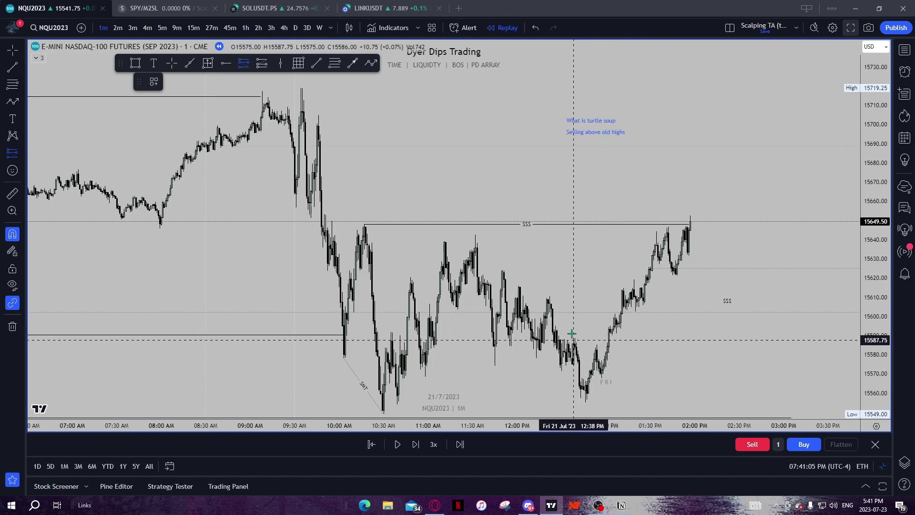
Step: Draw and delete trial short positions along the rising leg below the old high, entering at 15589.25, 15610.25 and 15624.00
left_click(608, 337)
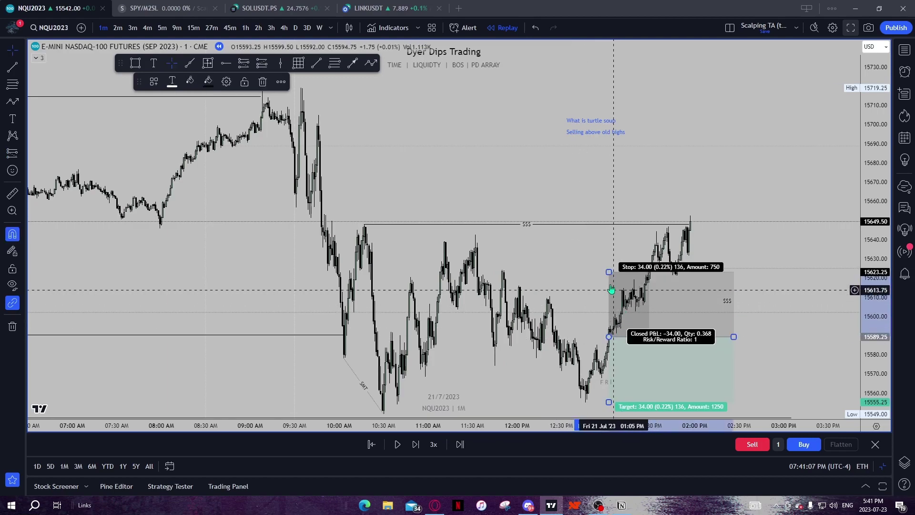
left_click_drag(608, 267, 741, 310)
key("Delete")
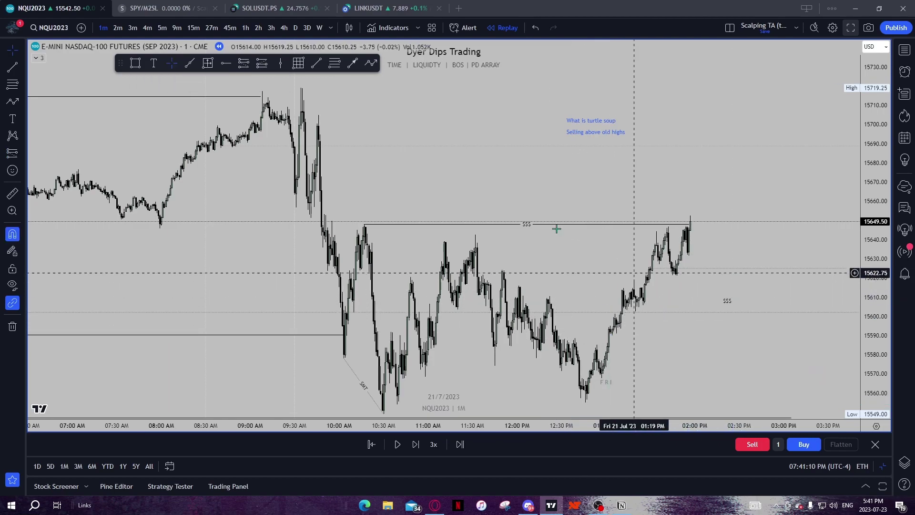
left_click(248, 64)
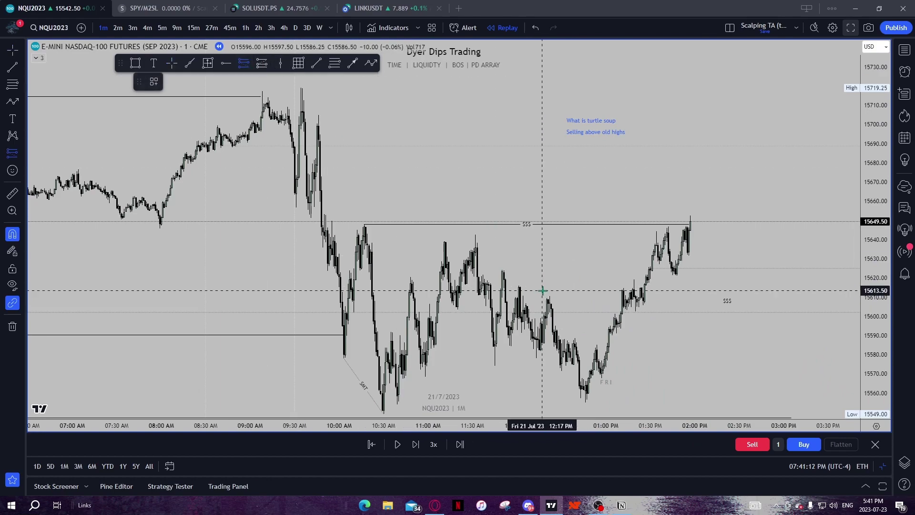
left_click(616, 297, "ctrl")
left_click_drag(617, 231, 627, 260)
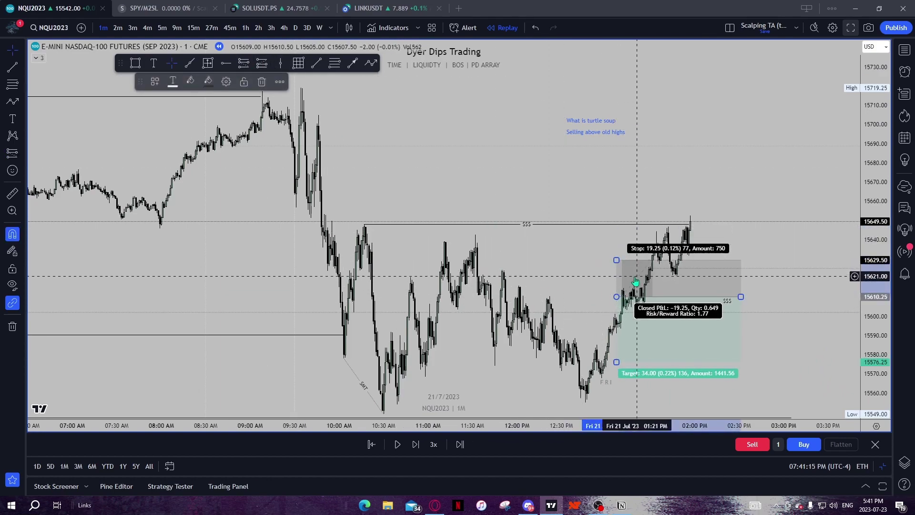
key("Delete")
left_click(244, 64)
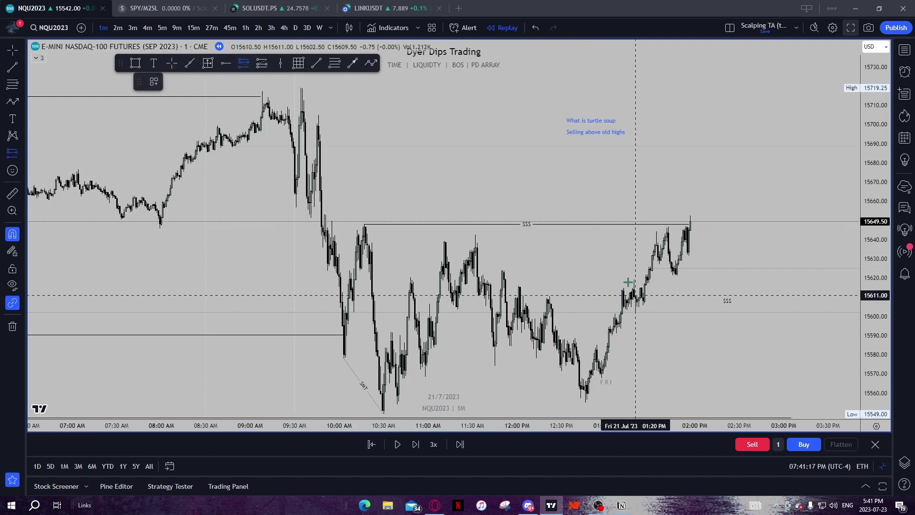
left_click(650, 270)
left_click_drag(670, 207, 671, 233)
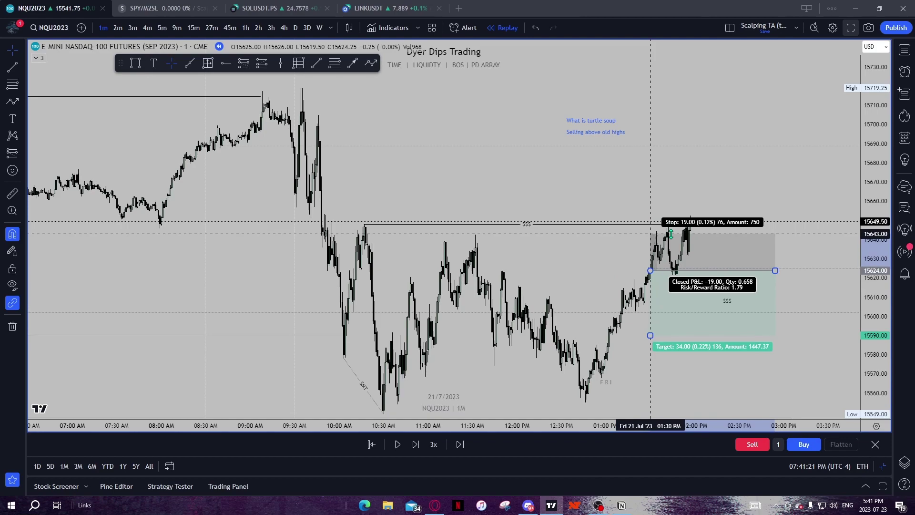
key("Delete")
left_click_drag(741, 243, 746, 266)
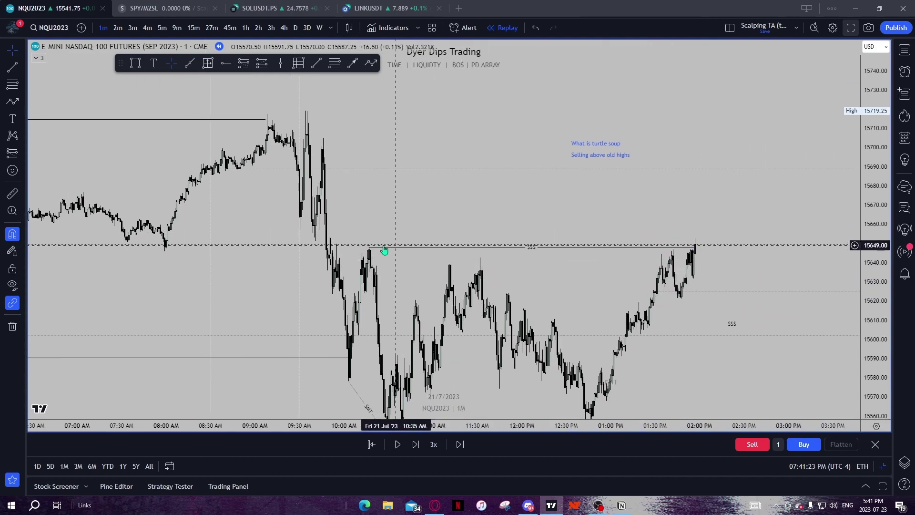
left_click(244, 62)
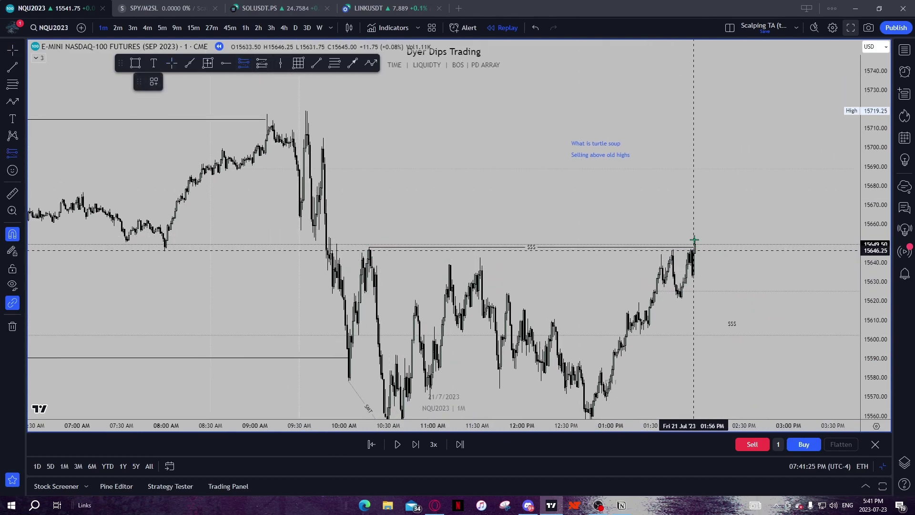
left_click(172, 64)
Step: Extend the note's second line to read "Selling above old highs with liquidity"
left_click_drag(604, 192, 504, 121)
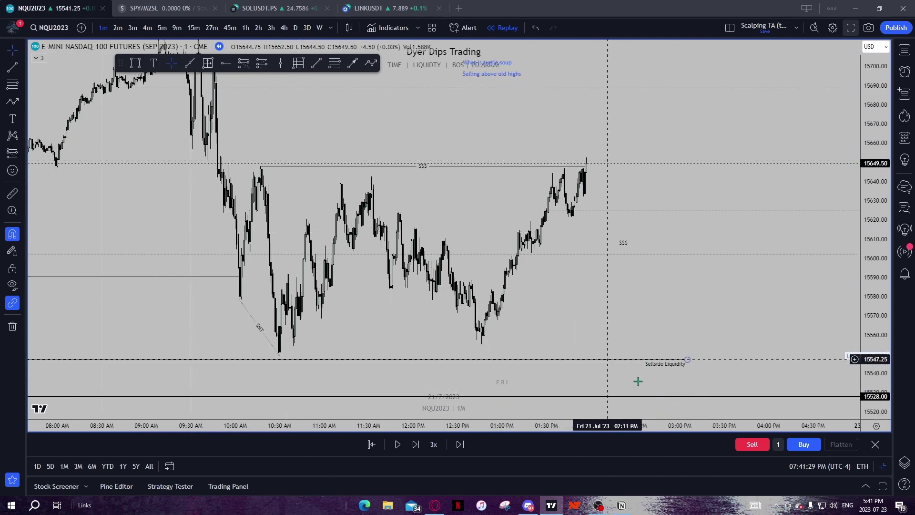
scroll(644, 369, "down", 5)
scroll(648, 370, "up", 4)
left_click_drag(634, 304, 649, 333)
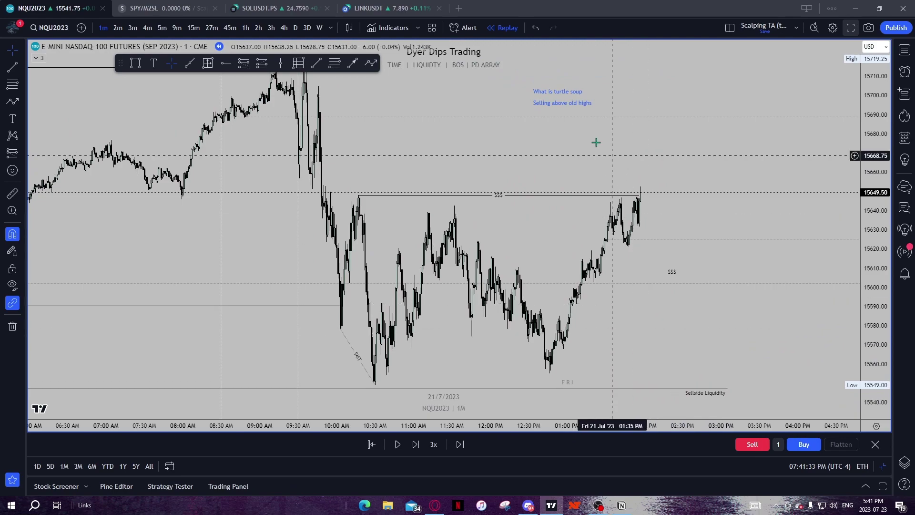
double_click(553, 112)
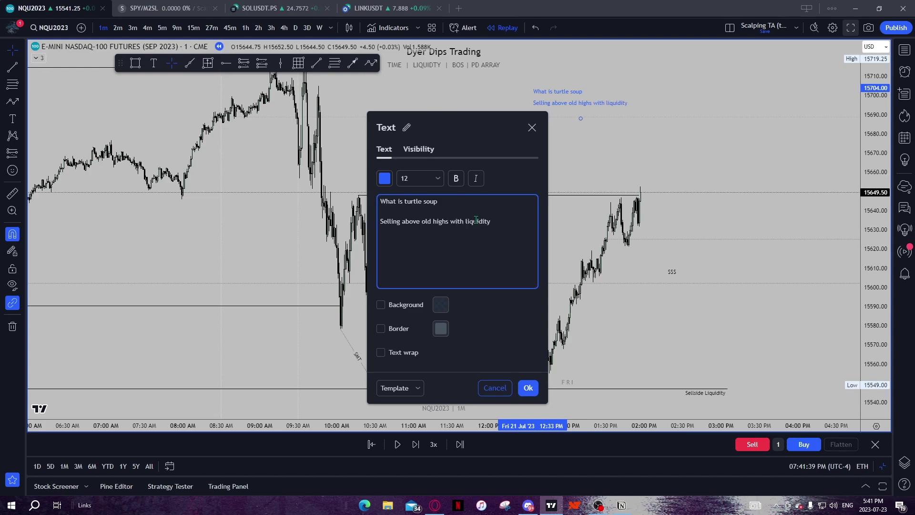
left_click(528, 387)
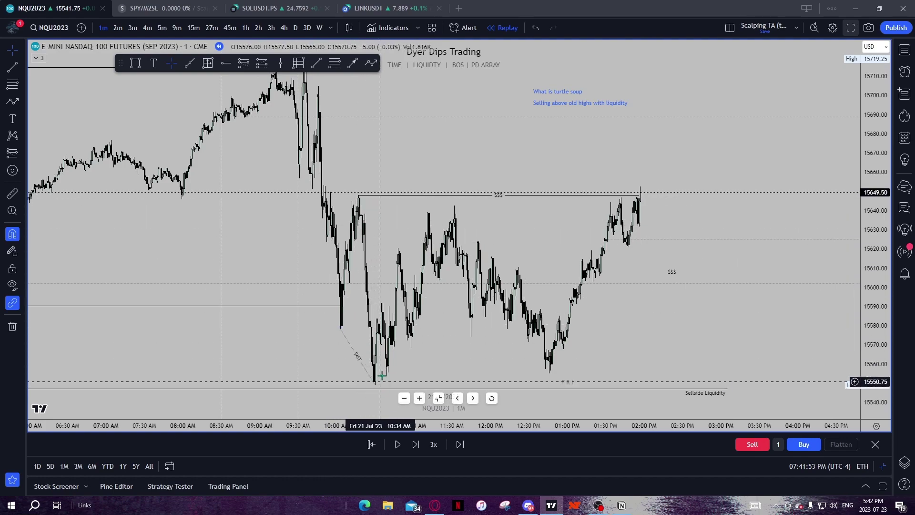
Step: Examine the lows along the sellside liquidity line and the old high marked by the $$$ line
left_click_drag(360, 363, 408, 267)
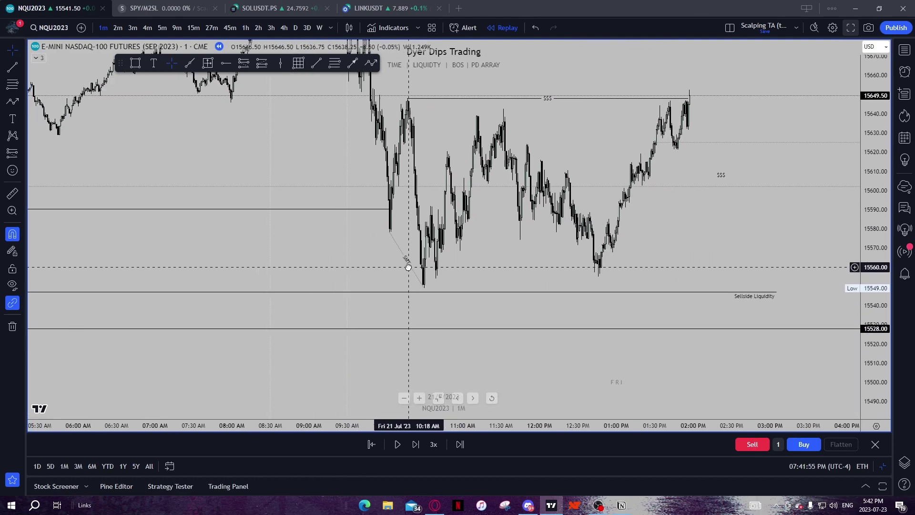
scroll(408, 266, "down", 5)
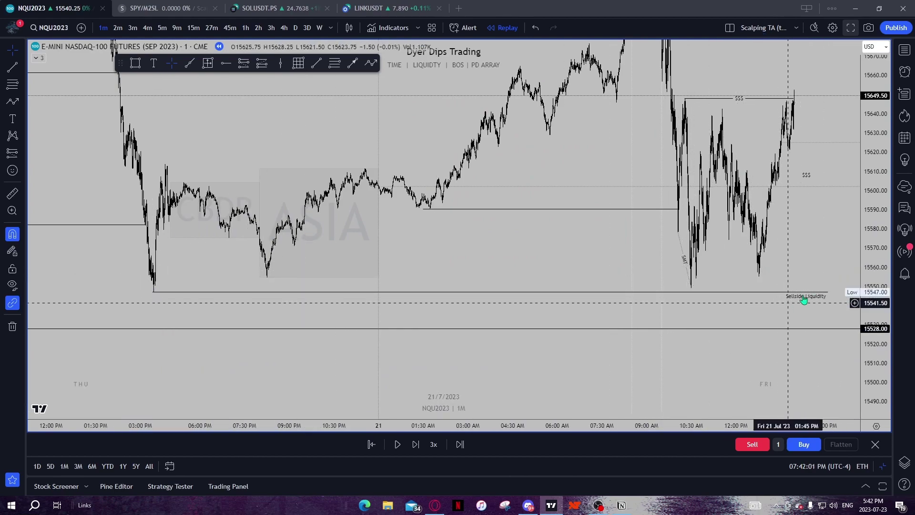
left_click_drag(776, 257, 754, 318)
scroll(734, 300, "up", 5)
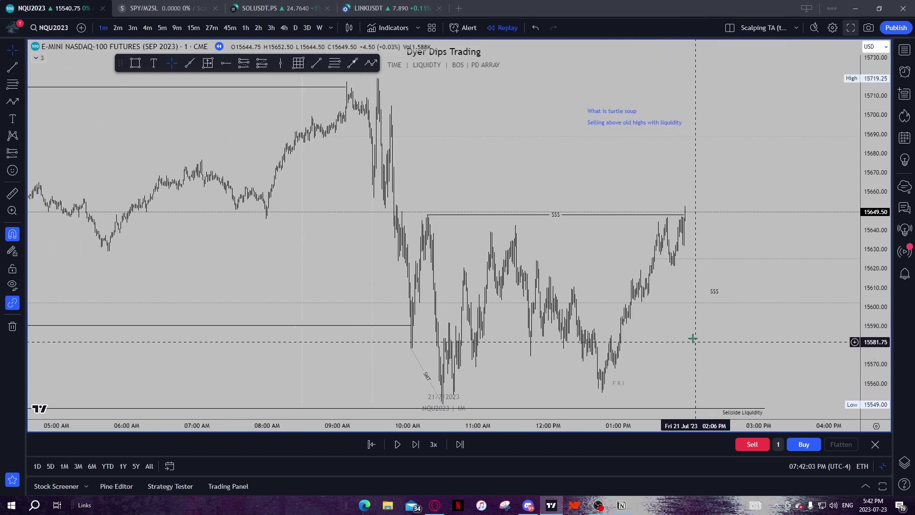
left_click_drag(389, 215, 422, 250)
key("ctrl+z")
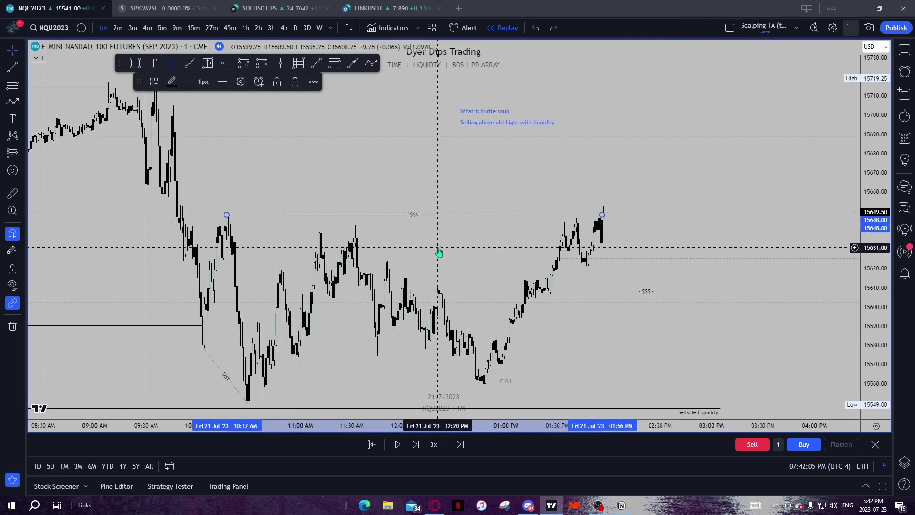
left_click(734, 266)
left_click_drag(872, 274, 871, 143)
left_click_drag(690, 220, 728, 186)
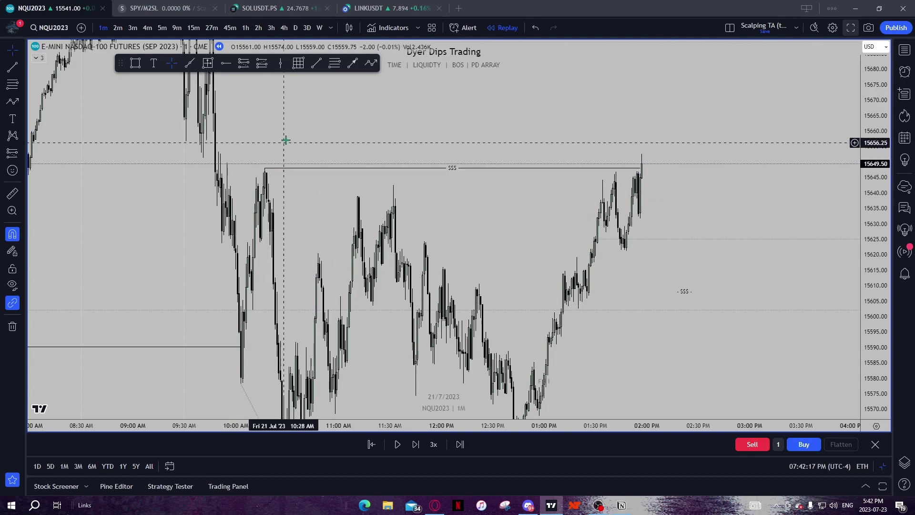
left_click_drag(286, 141, 376, 204)
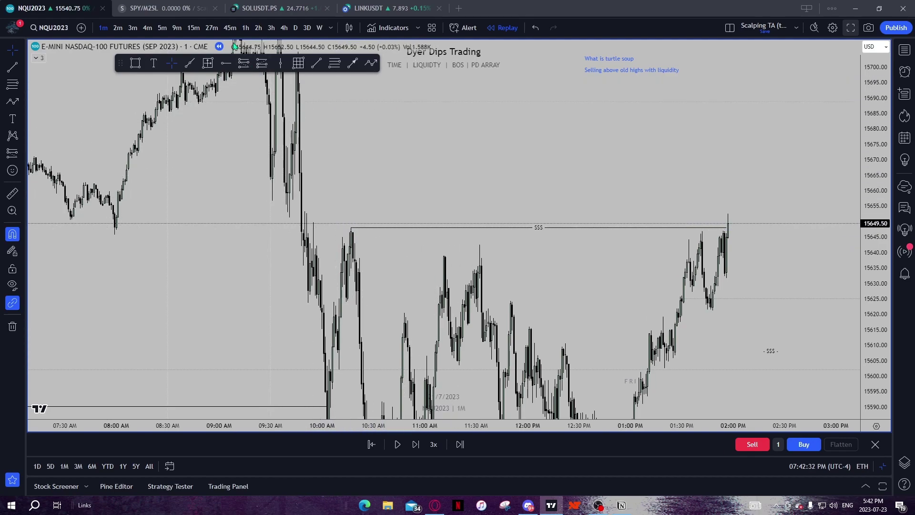
Step: Draw a Gann box from 15659.75 down to the $$$ line, spanning from the morning sell-off past the latest candle
scroll(298, 141, "down", 6)
scroll(575, 222, "up", 3)
scroll(578, 227, "up", 1)
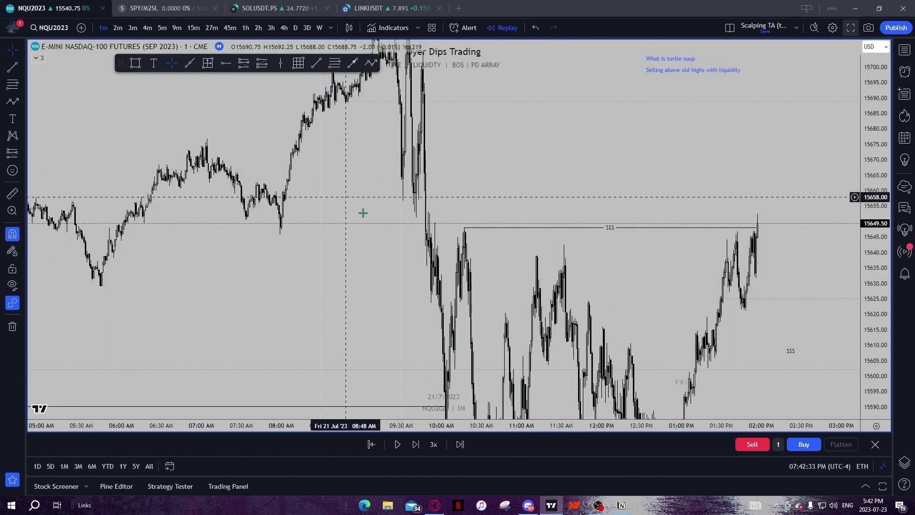
left_click(297, 65)
left_click(423, 192)
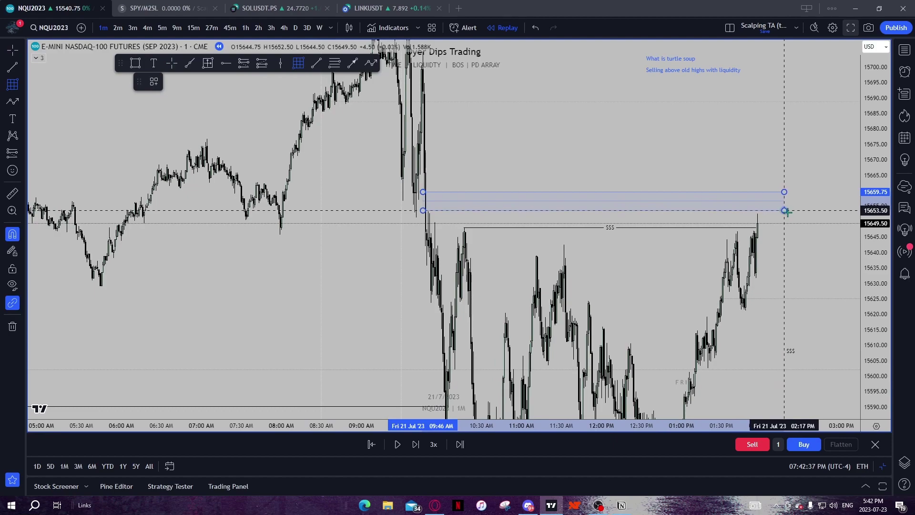
left_click(797, 228)
left_click(693, 159)
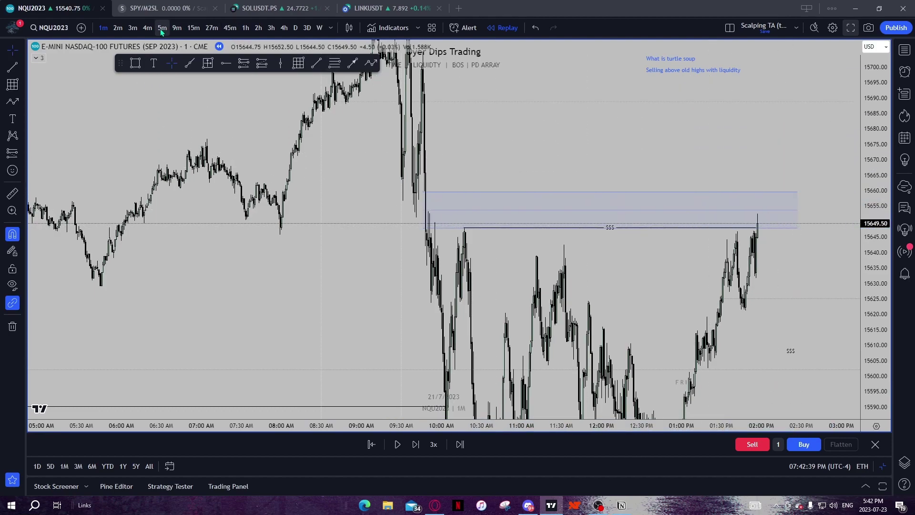
Step: Switch the chart to the 3-minute timeframe and delete the box above the $$$ line
left_click(134, 28)
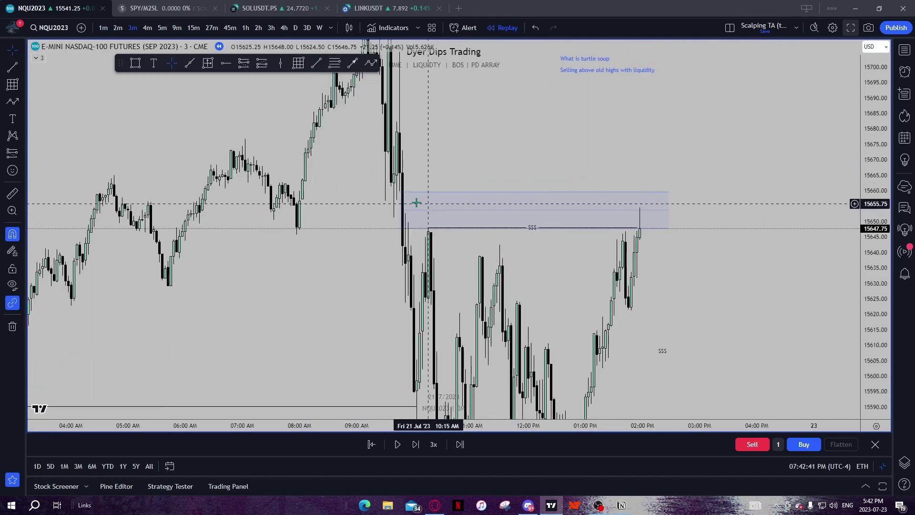
key("Delete")
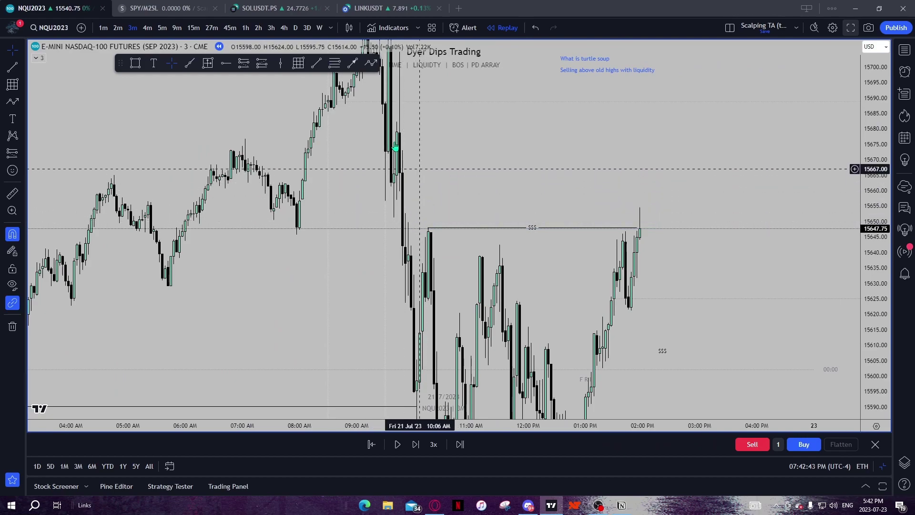
Step: Switch the NASDAQ-100 futures chart to the 15-minute timeframe
left_click(193, 28)
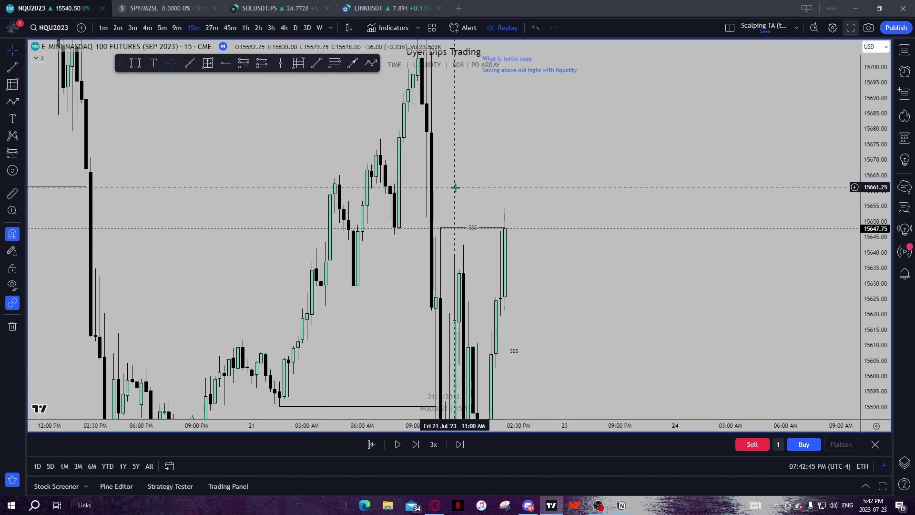
left_click_drag(446, 181, 499, 258)
left_click_drag(870, 259, 870, 306)
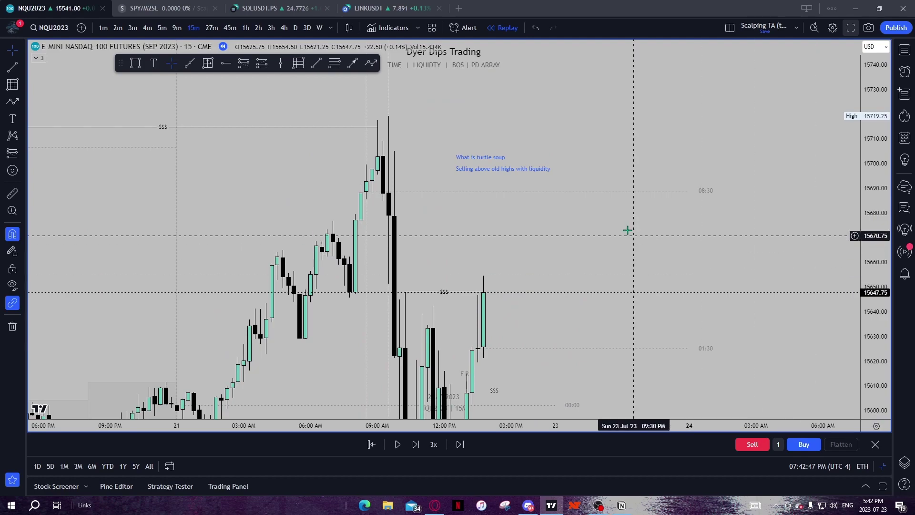
scroll(615, 227, "down", 3)
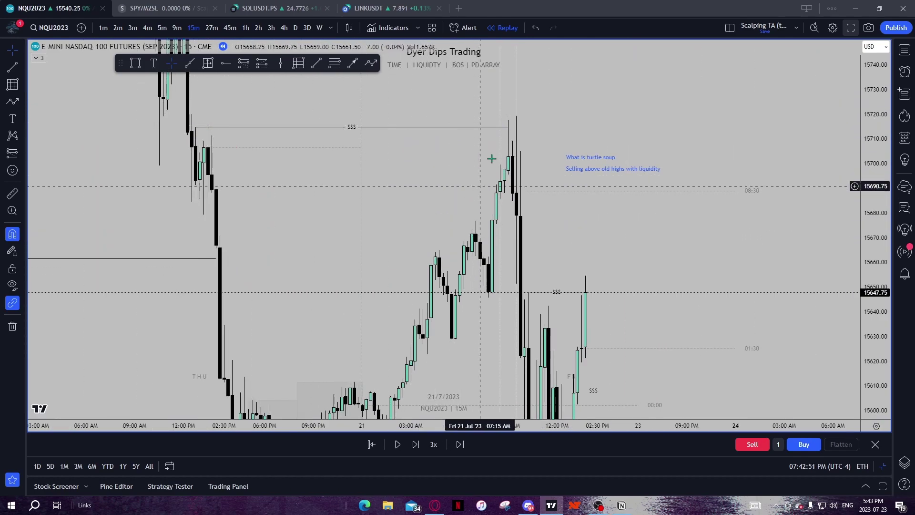
Step: Draw a Gann box between 15676.75 and 15645.75, from the 07:00 AM swing high past the latest candle
left_click_drag(450, 192, 431, 168)
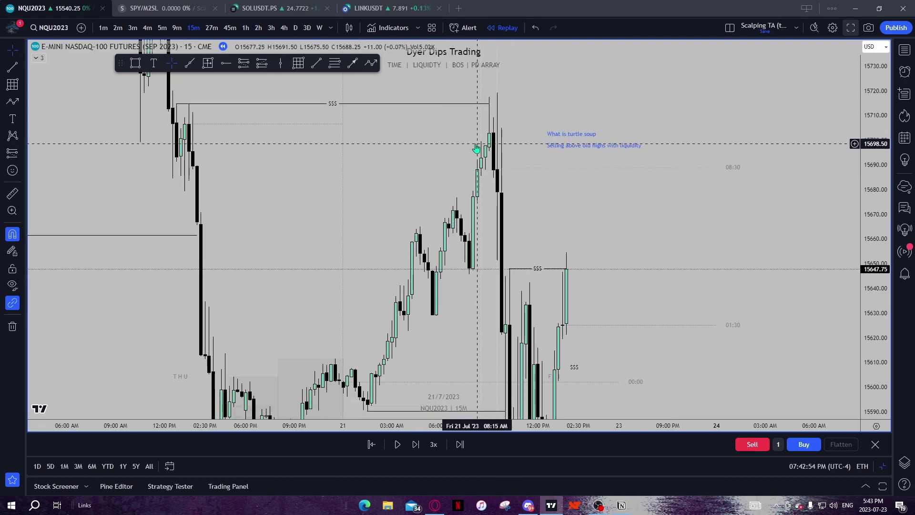
left_click_drag(514, 278, 496, 141)
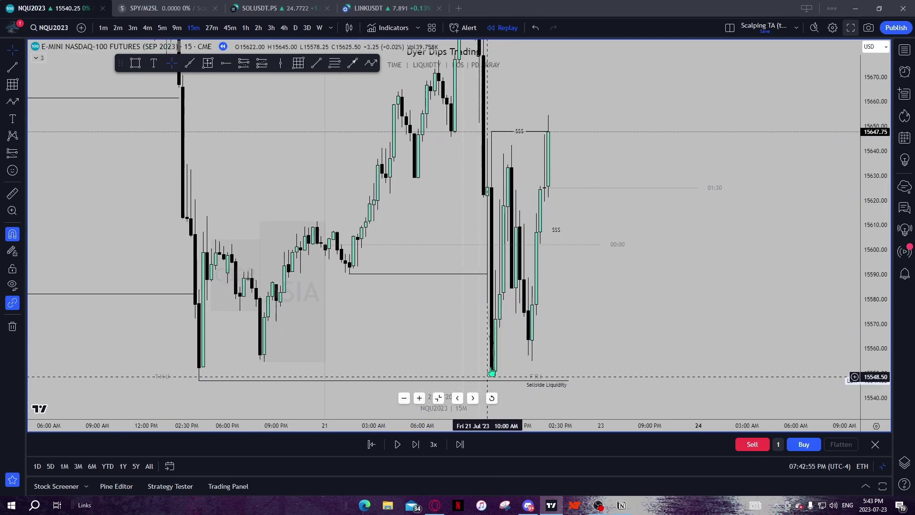
scroll(472, 368, "left", 1)
scroll(446, 270, "right", 3)
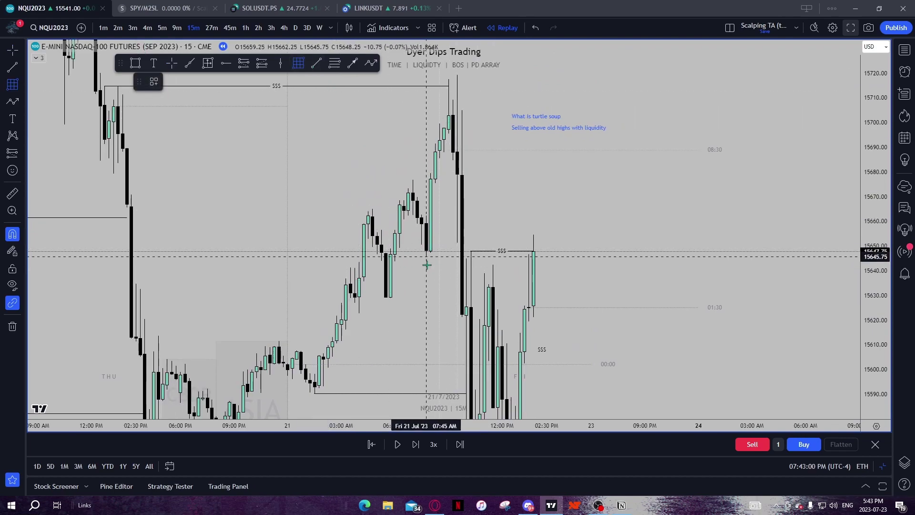
mouse_move(413, 256)
left_mouse_down()
mouse_move(426, 180)
mouse_move(648, 180)
mouse_move(590, 180)
left_mouse_up()
left_click(401, 170)
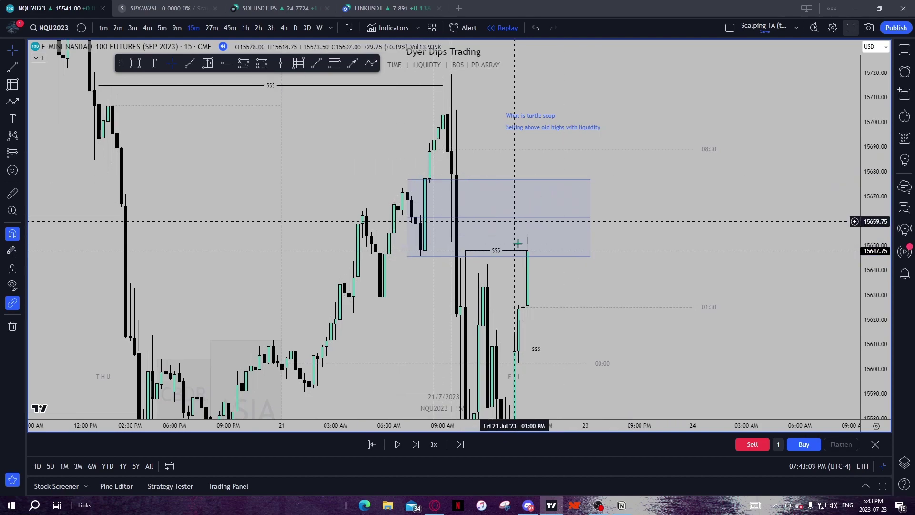
Step: Restore the two-chart layout and switch the ESU2023 chart to the 15-minute timeframe, focused on its box and $$$ line
left_click(439, 399)
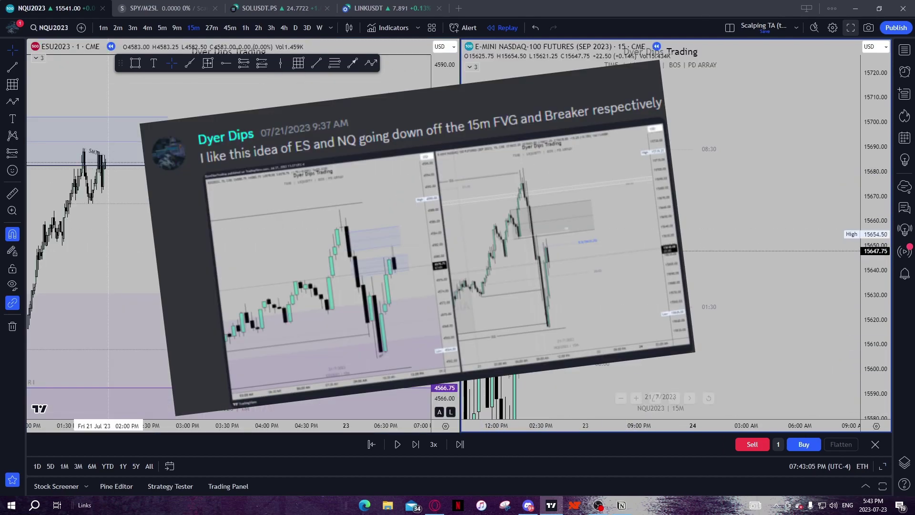
left_click_drag(195, 195, 417, 258)
left_click(193, 28)
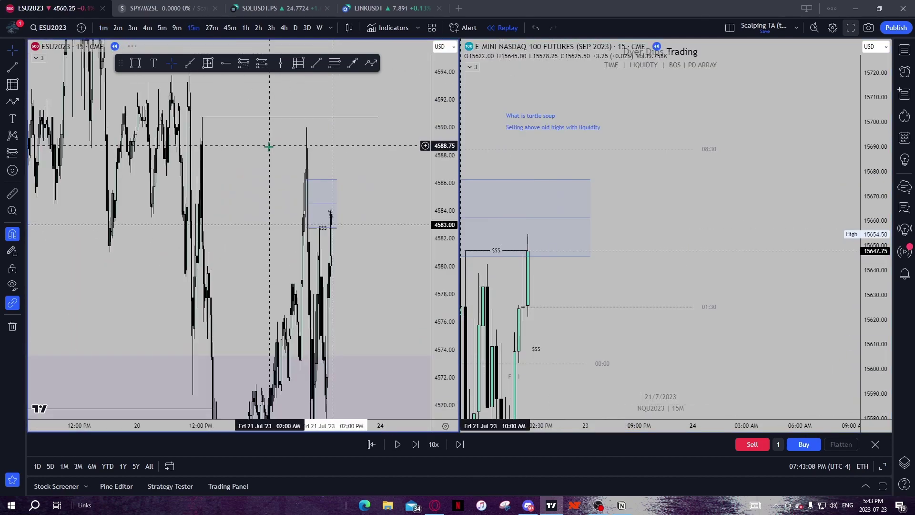
scroll(267, 150, "up", 5)
scroll(266, 154, "up", 3)
left_click_drag(279, 213, 469, 142)
scroll(243, 175, "up", 5)
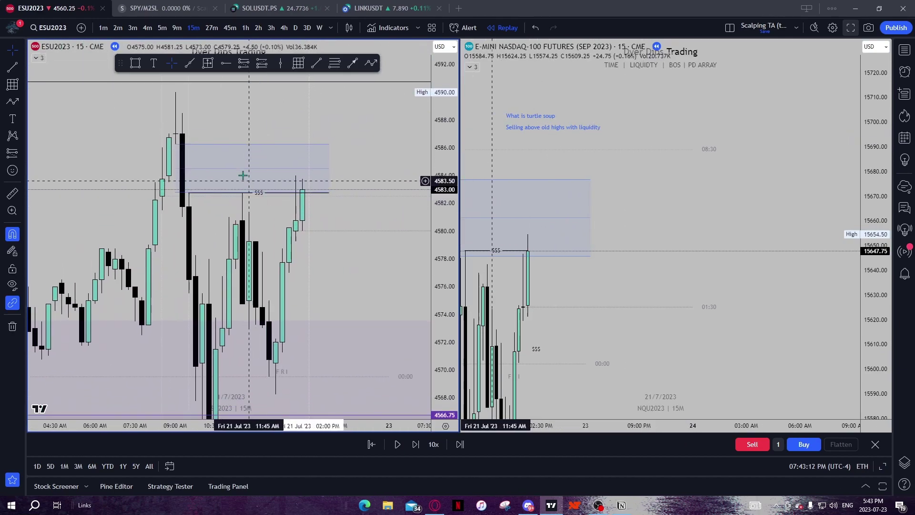
Step: Apply the Breaker template to the large box on the NASDAQ-100 chart
left_click_drag(513, 219, 604, 218)
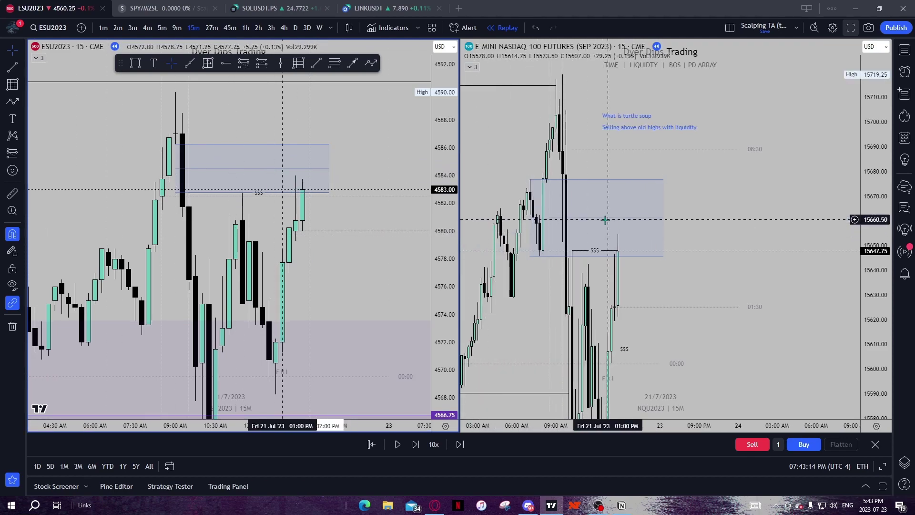
right_click(532, 185)
mouse_move(572, 191)
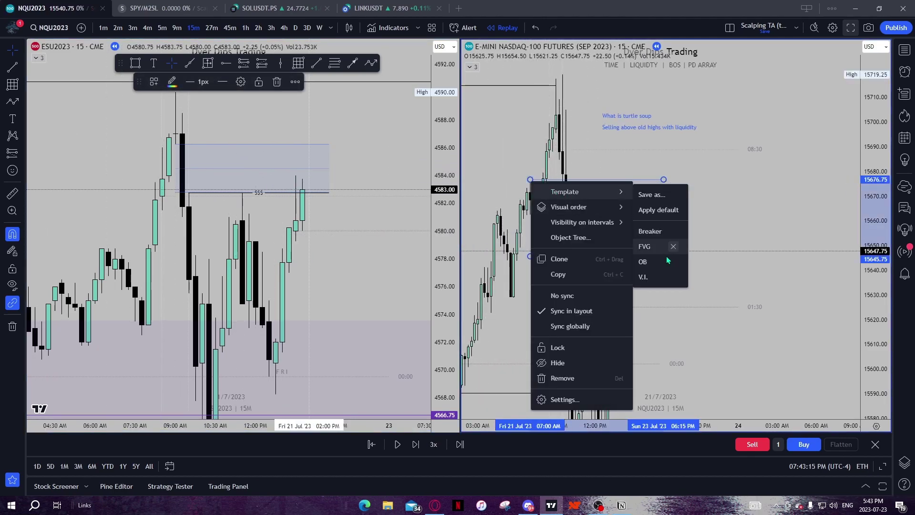
left_click(650, 232)
scroll(720, 215, "up", 2)
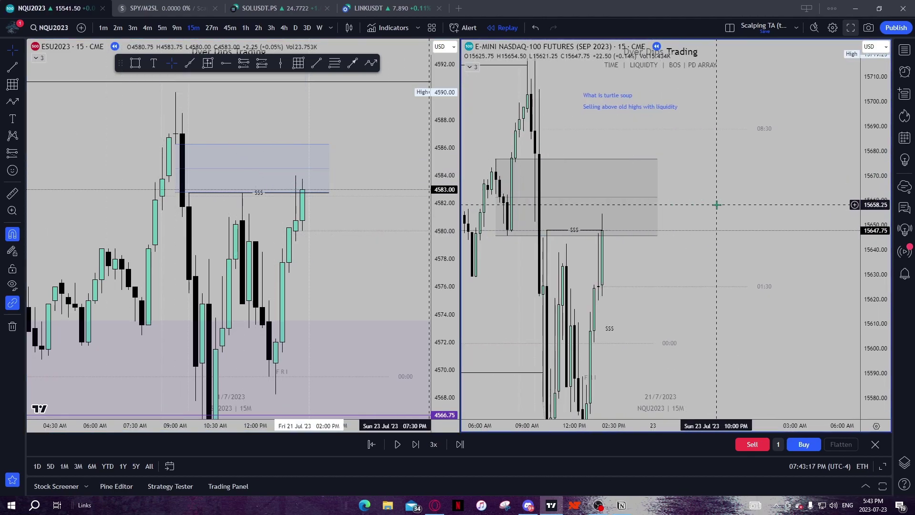
Step: Draw a smaller Gann box from 15651.25 at the 09:30 AM candle, ending with the breaker box, and give it the FVG template
left_click(297, 64)
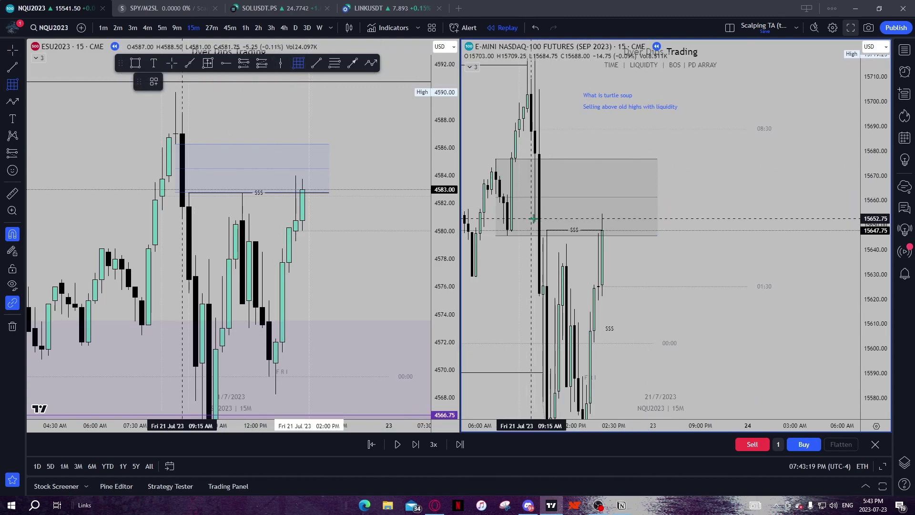
mouse_move(533, 219)
left_mouse_down()
mouse_move(627, 219)
mouse_move(657, 234)
left_mouse_up()
right_click(657, 237)
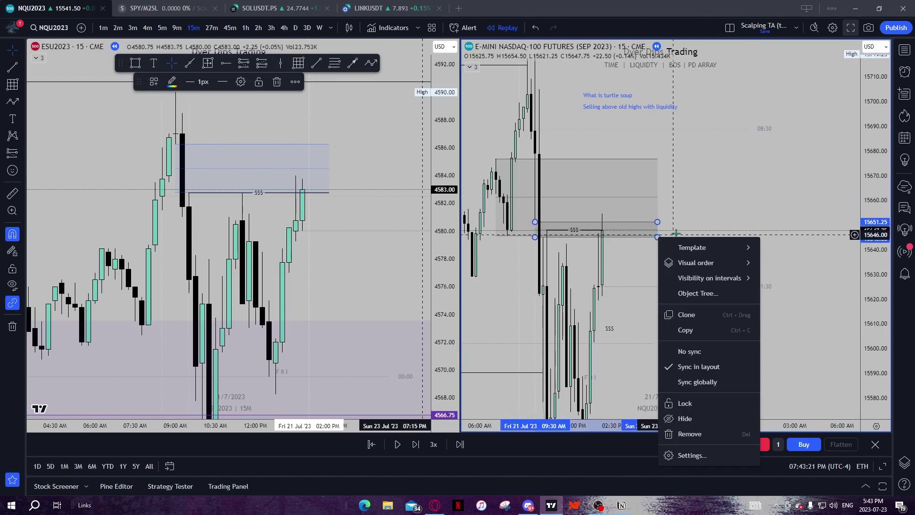
mouse_move(689, 247)
left_click(771, 302)
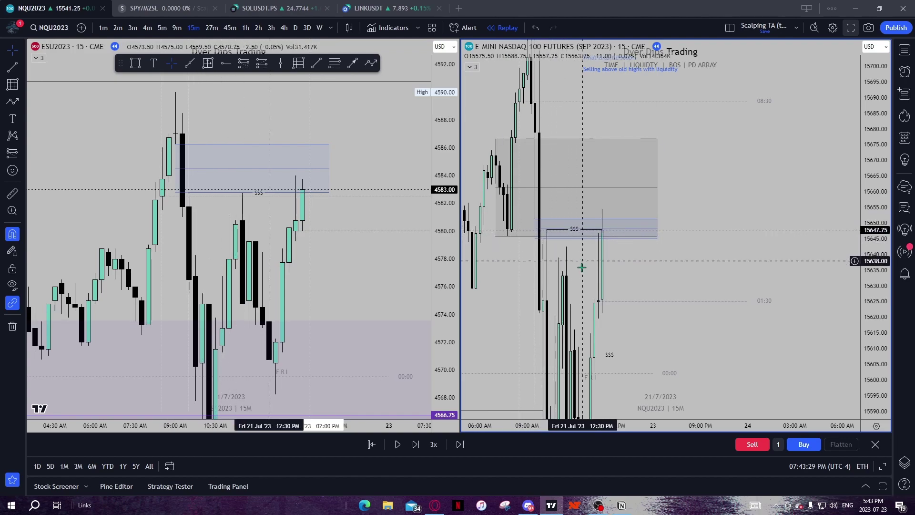
Step: Draw a horizontal trend line at 15648.00 from the 08:00 AM candle and apply the - OB template to it
left_click_drag(581, 261, 587, 270)
left_click(316, 63)
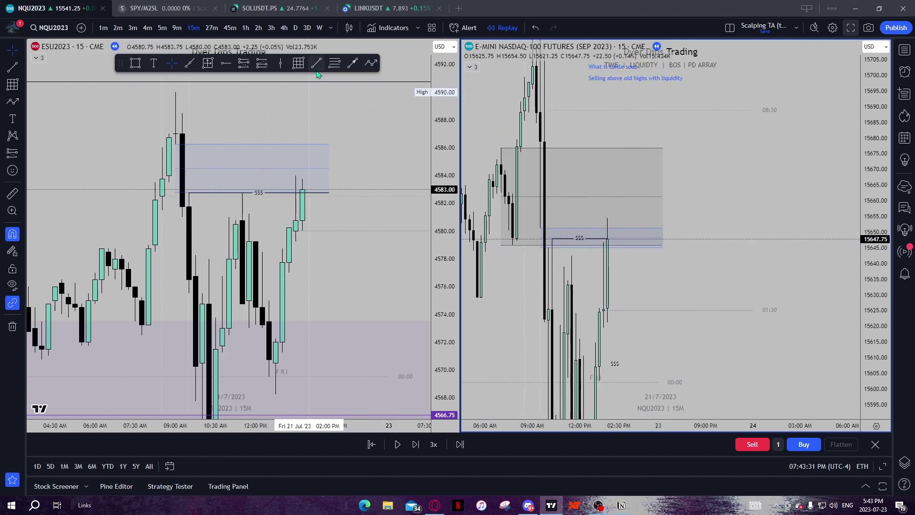
left_click(517, 238)
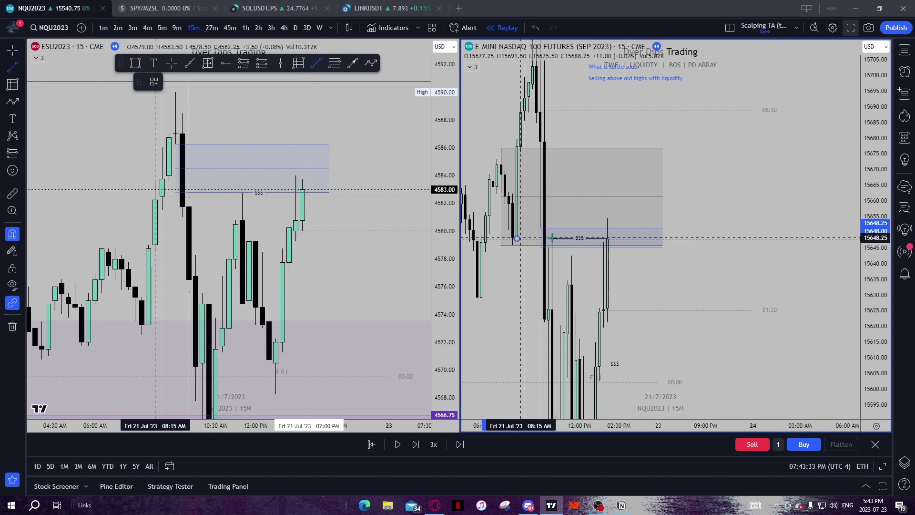
left_click(646, 238)
right_click(646, 239)
mouse_move(700, 248)
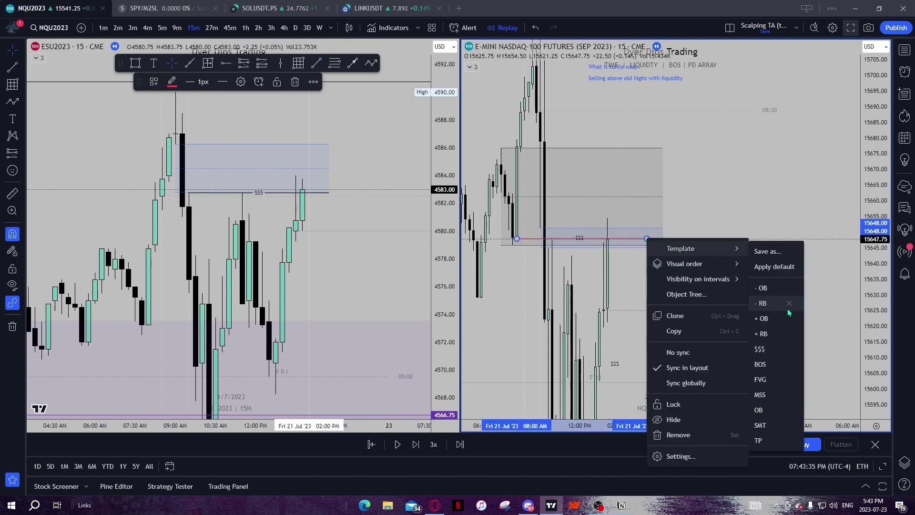
left_click(763, 288)
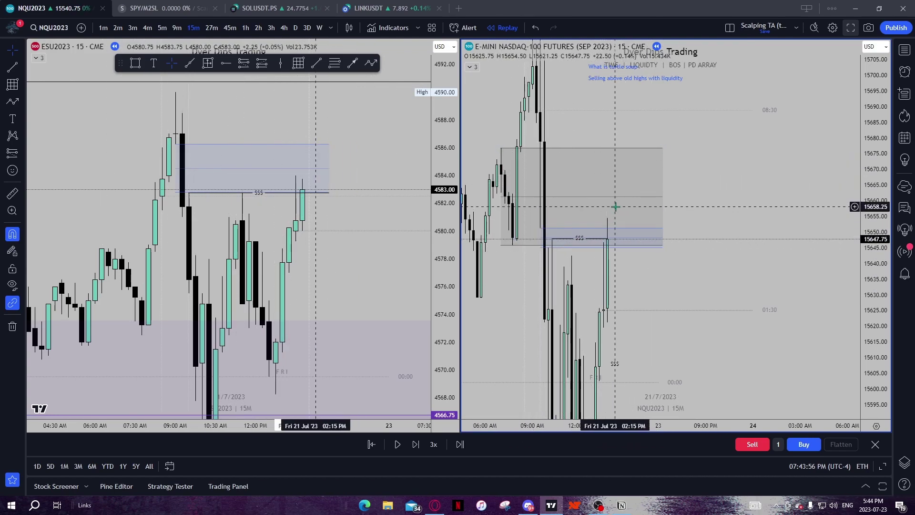
Step: Examine the NASDAQ-100 lows near the Sellside Liquidity line, the 15528.00 level below, and the $$$ line inside the FVG box
left_click_drag(649, 292, 633, 165)
left_click_drag(721, 379, 776, 185)
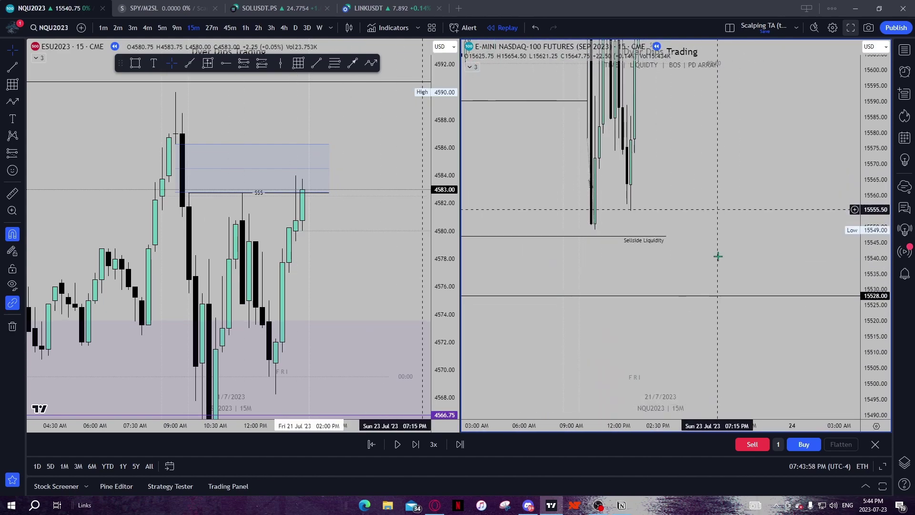
left_click_drag(718, 256, 732, 452)
left_click_drag(725, 226, 757, 332)
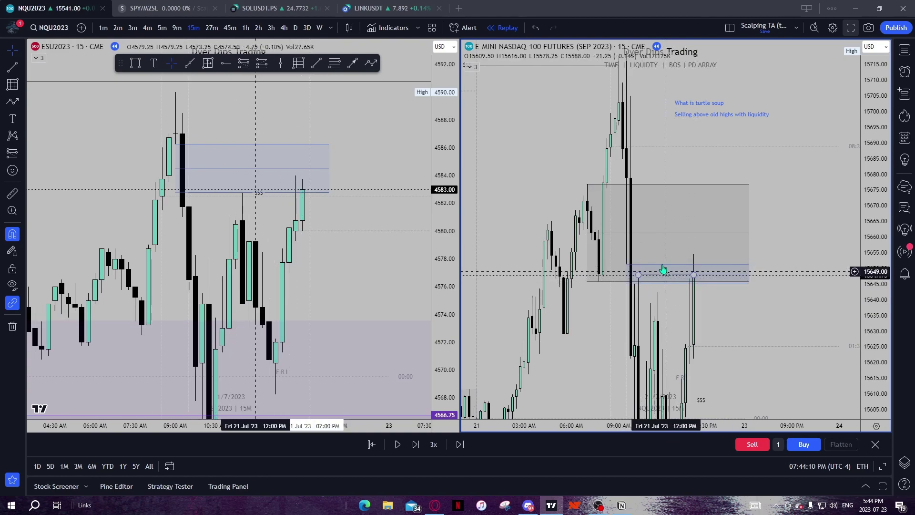
left_click_drag(739, 303, 748, 321)
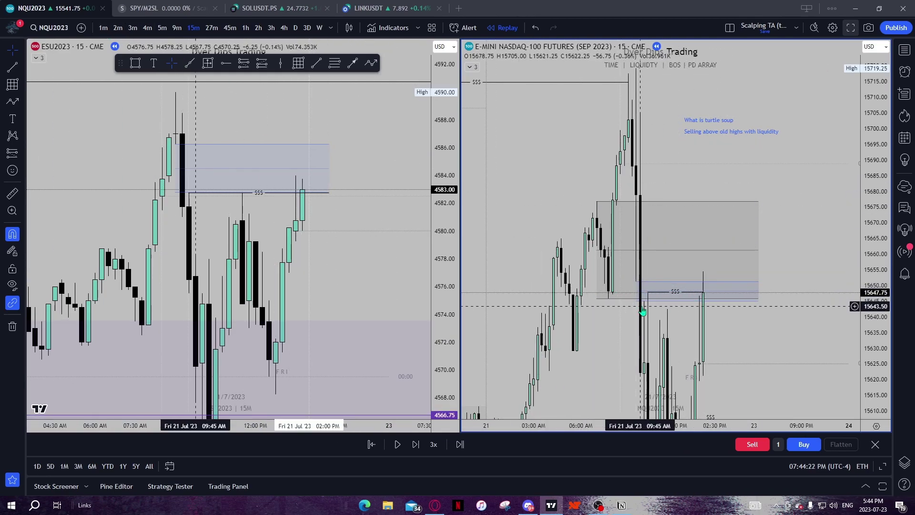
left_click_drag(750, 333, 725, 134)
left_click_drag(751, 314, 736, 107)
scroll(719, 157, "down", 8)
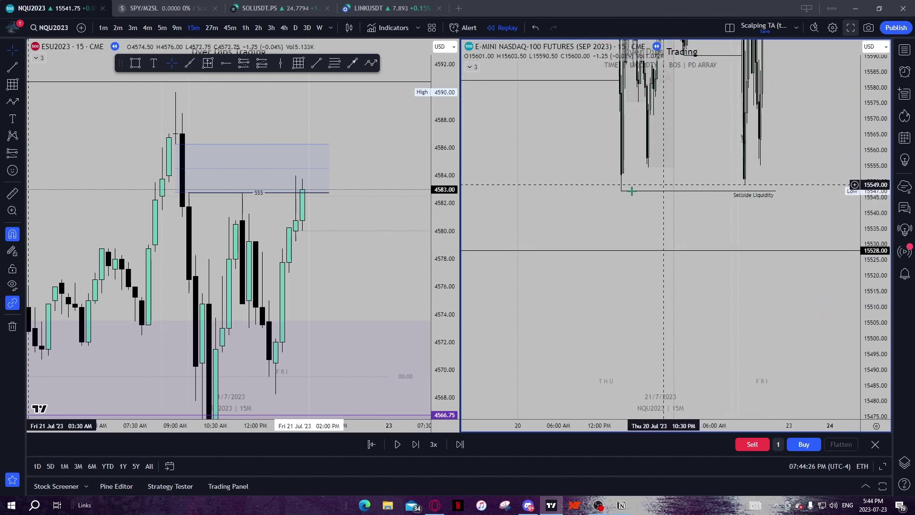
scroll(756, 253, "up", 4)
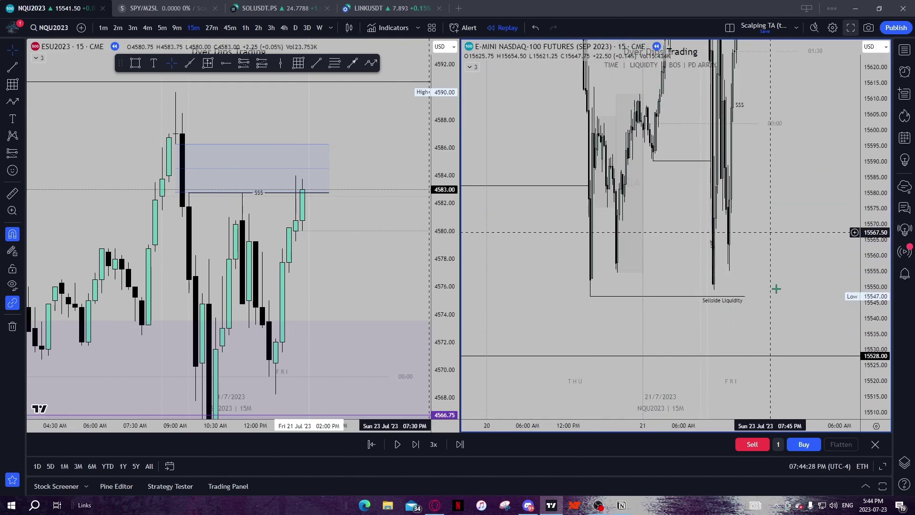
scroll(714, 267, "up", 5)
left_click_drag(643, 187, 765, 293)
scroll(633, 324, "up", 2)
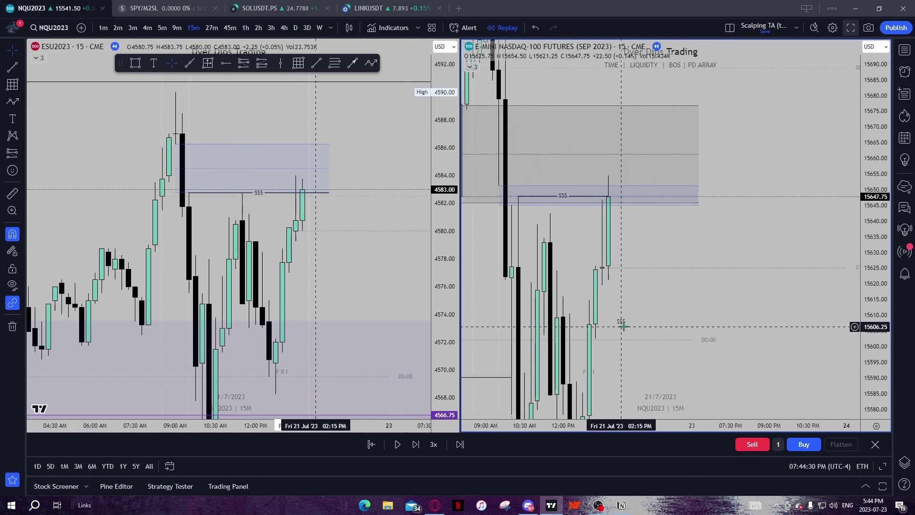
Step: Switch the NASDAQ-100 chart to the 1-minute timeframe and examine the rally into the $$$ line and FVG box
scroll(629, 306, "up", 2)
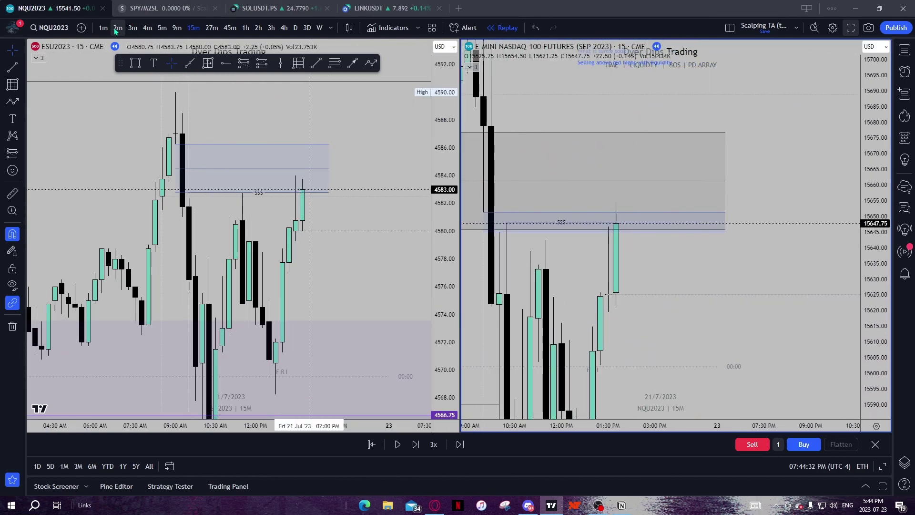
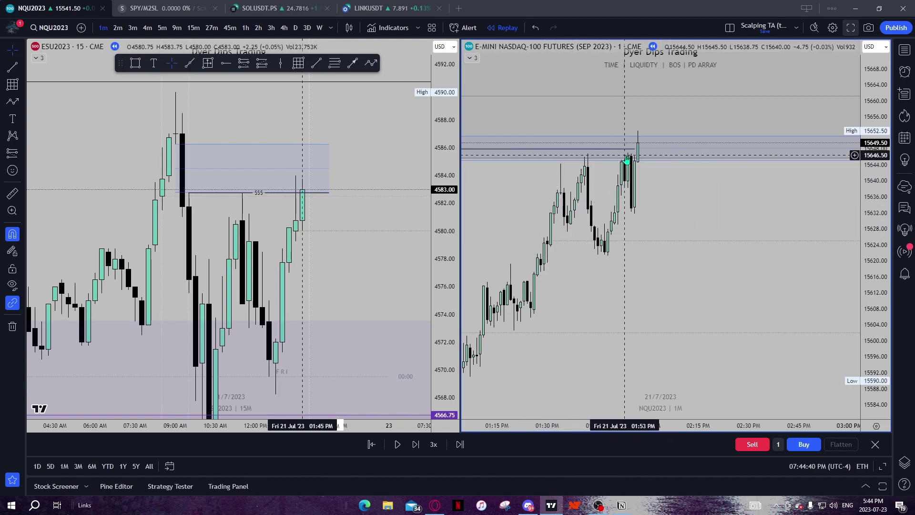
scroll(732, 192, "down", 3)
scroll(732, 192, "down", 2)
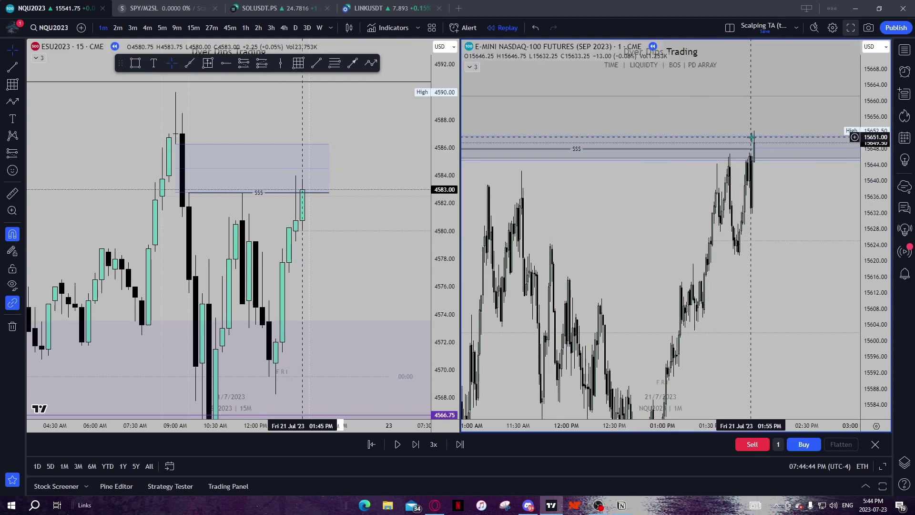
scroll(749, 153, "down", 2)
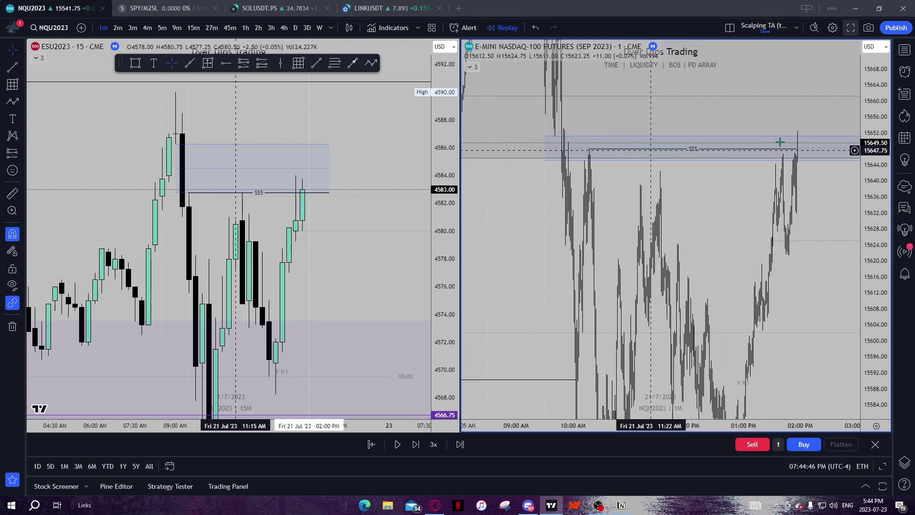
scroll(700, 178, "up", 2)
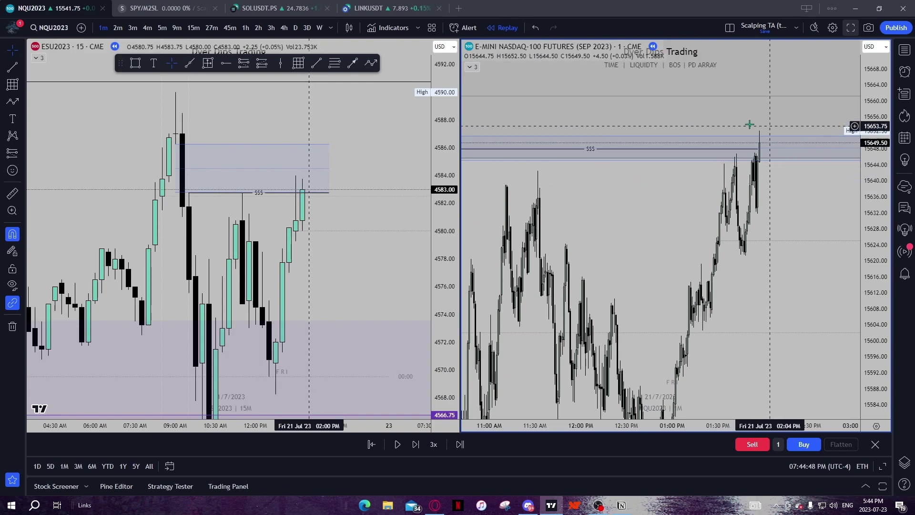
left_click_drag(778, 214, 723, 113)
left_click_drag(876, 165, 875, 244)
left_click_drag(716, 315, 710, 367)
scroll(684, 257, "up", 1)
Step: Place a vertical line at 02:00 PM on 21 July on the NASDAQ-100 chart and apply a saved template to it
key("alt+v")
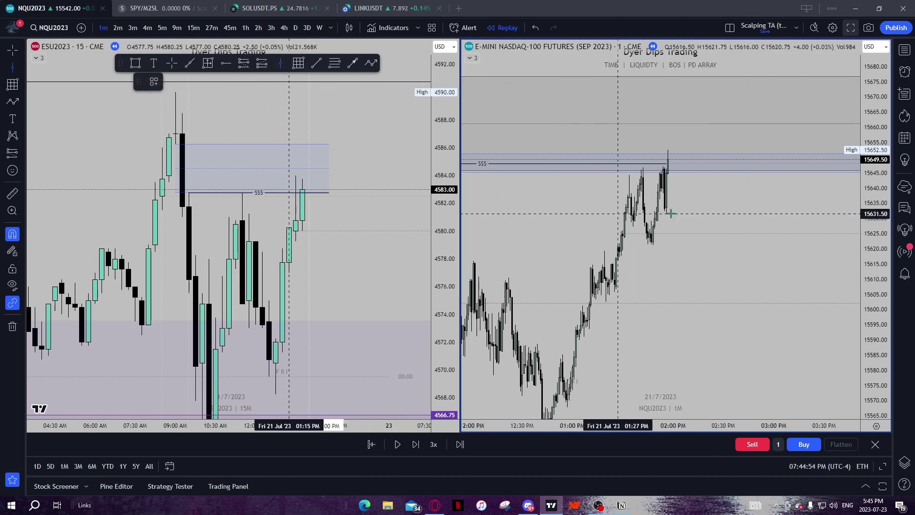
left_click(672, 186)
right_click(673, 188)
left_click(801, 231)
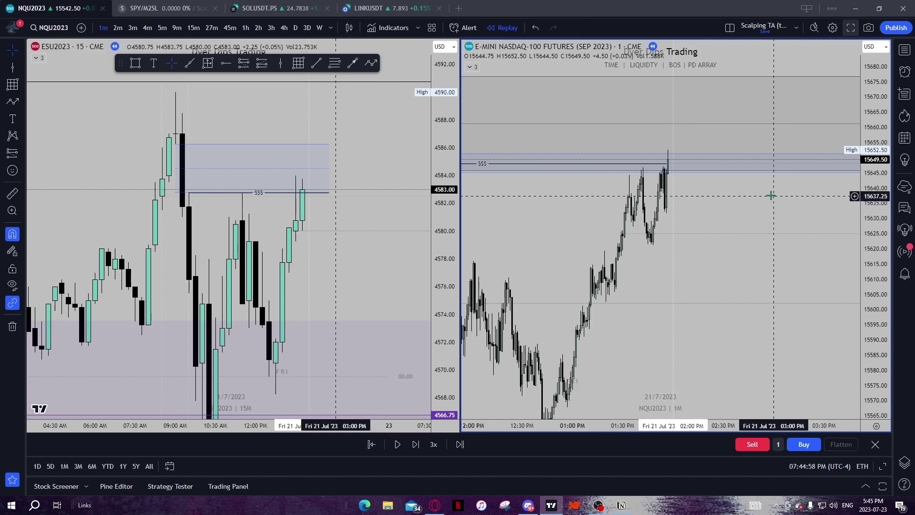
Step: Maximize the ESU2023 chart so it fills the layout
left_click_drag(729, 204, 759, 235)
scroll(720, 241, "up", 2)
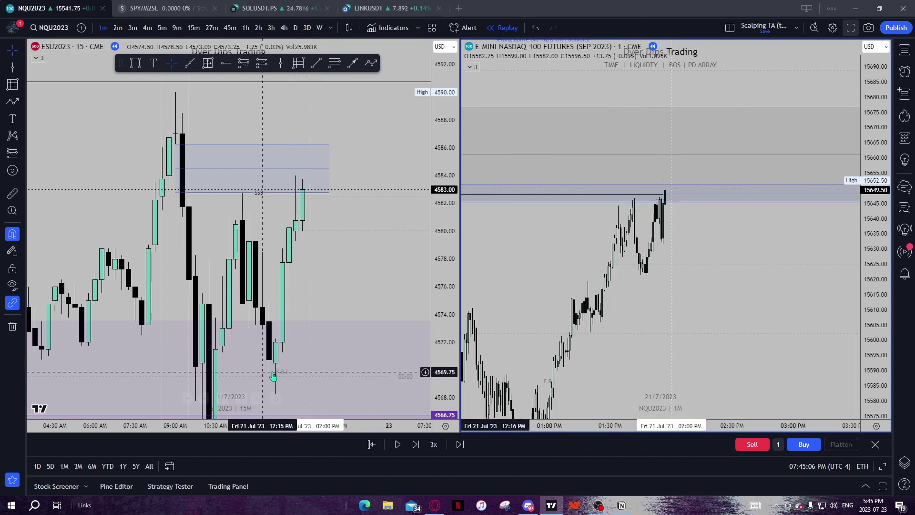
mouse_move(261, 393)
left_click(222, 399)
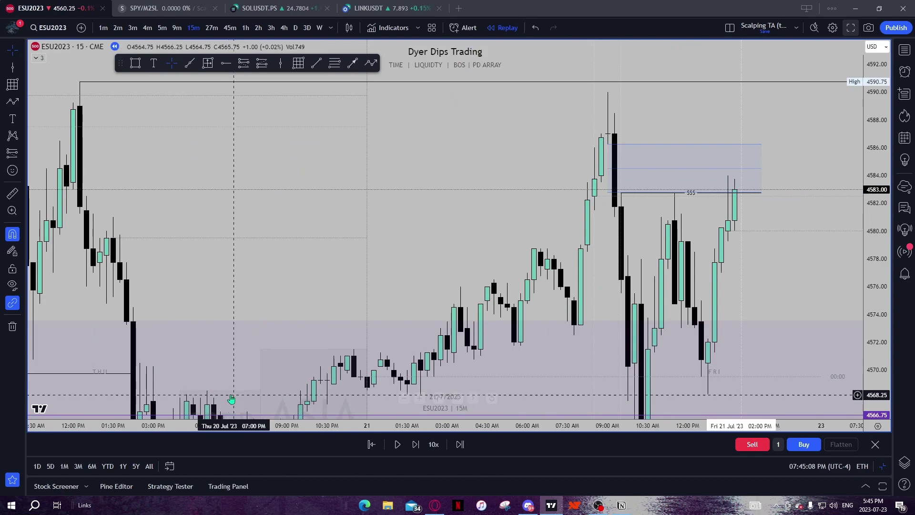
Step: Restore the split layout and maximize the NASDAQ-100 1-minute chart
left_click(439, 403)
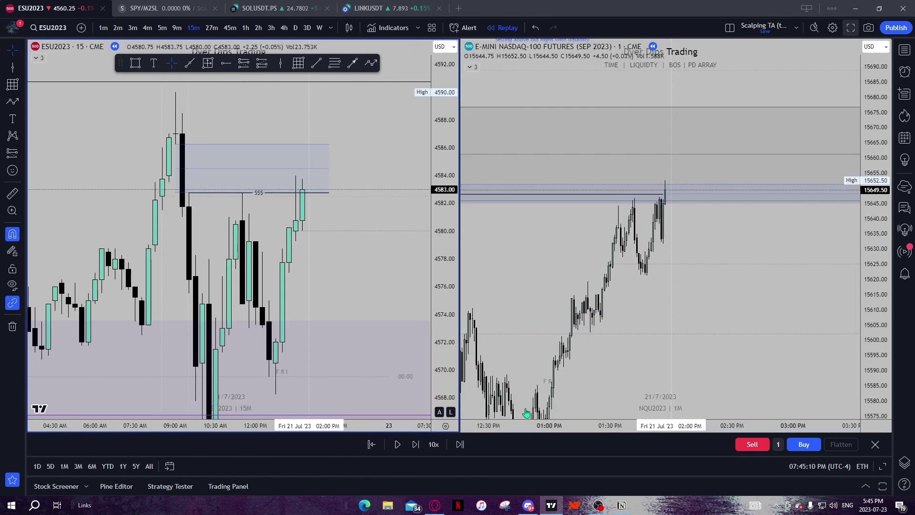
left_click(656, 403)
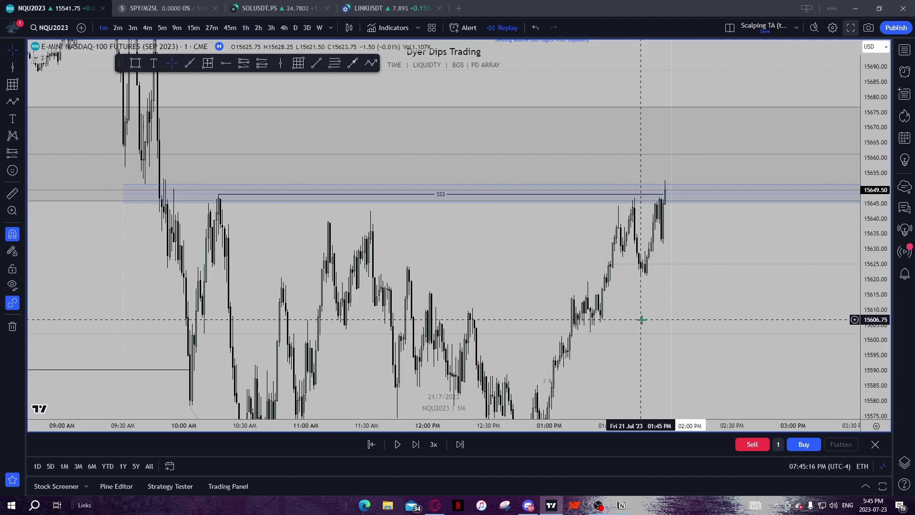
scroll(710, 248, "up", 2)
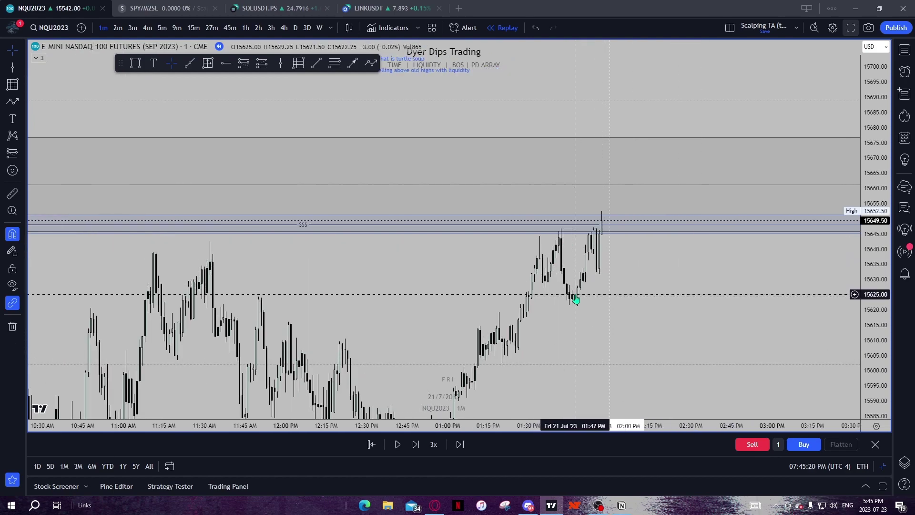
scroll(576, 299, "down", 2)
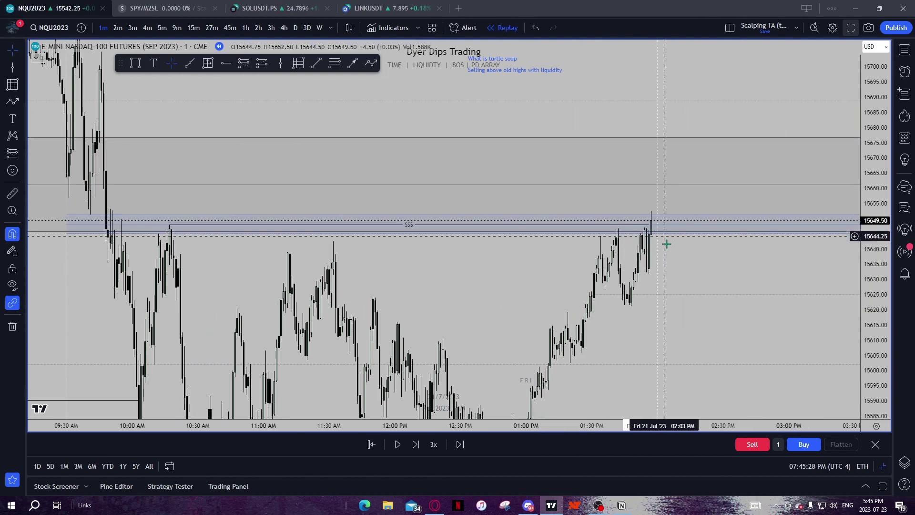
Step: Place a short position at the 15652.50 high just before 02:00 PM on the NASDAQ-100 chart
left_click_drag(684, 256, 628, 43)
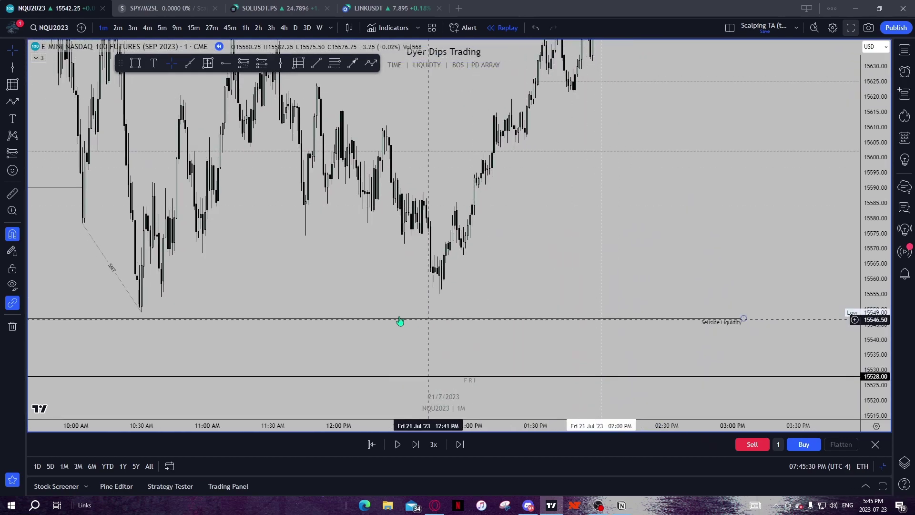
left_click_drag(726, 206, 686, 405)
left_click_drag(640, 329, 671, 323)
left_click(243, 63)
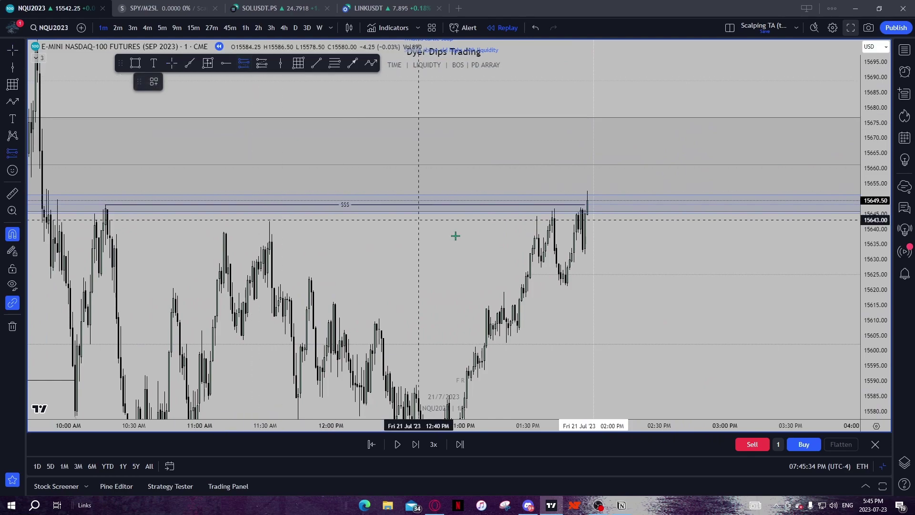
left_click(591, 191)
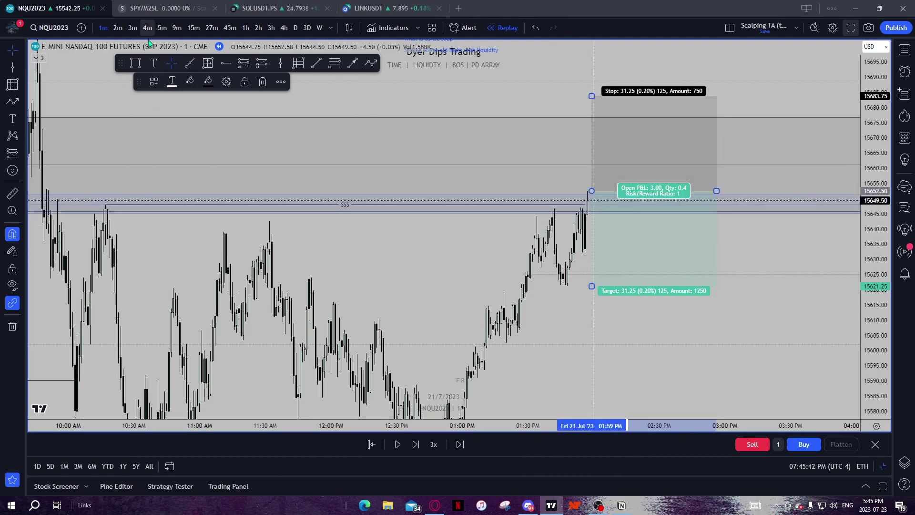
left_click(137, 64)
left_click_drag(68, 197, 669, 218)
key("Delete")
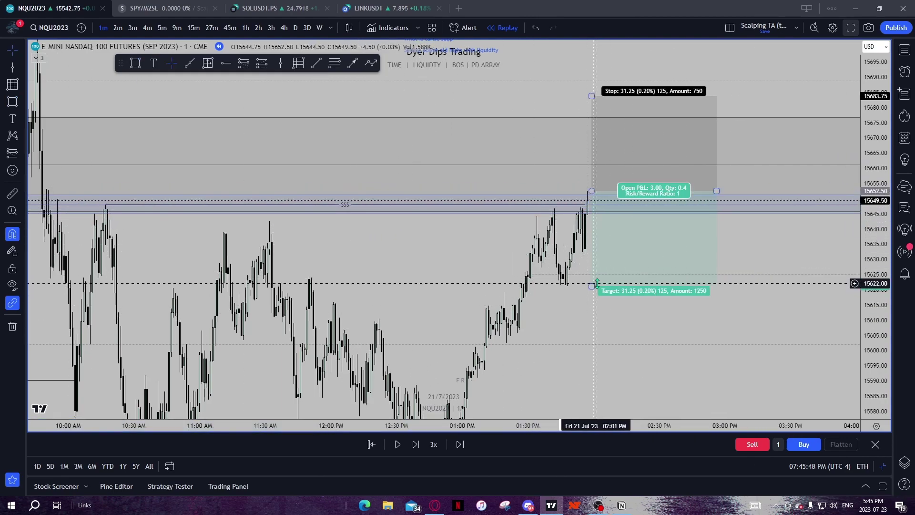
Step: Extend the short position's target to the Sellside Liquidity line at 15547.25 and tighten its stop to 15667.50
left_click_drag(591, 286, 660, 373)
left_click_drag(778, 305, 743, 99)
left_click_drag(558, 167, 659, 302)
left_click_drag(743, 257, 775, 400)
left_click_drag(753, 241, 770, 321)
left_click_drag(605, 114, 651, 164)
left_click_drag(649, 122, 715, 124)
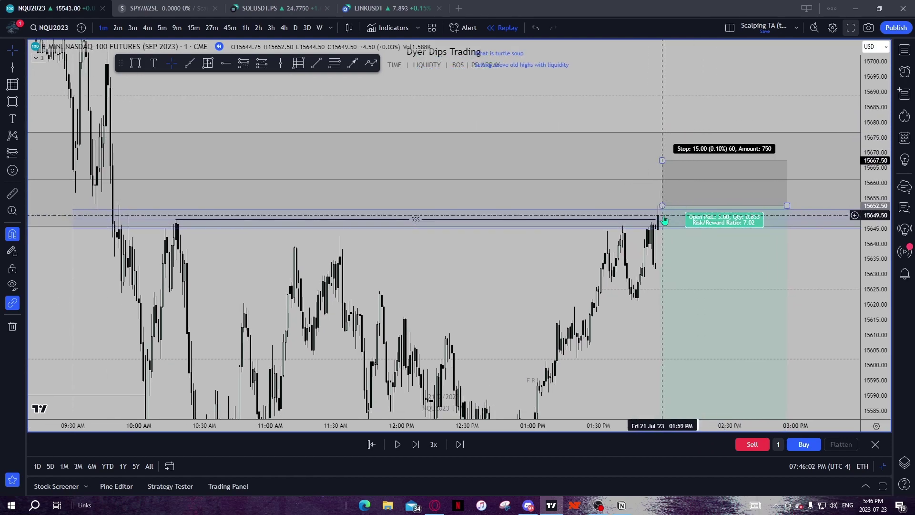
left_click_drag(809, 241, 741, 68)
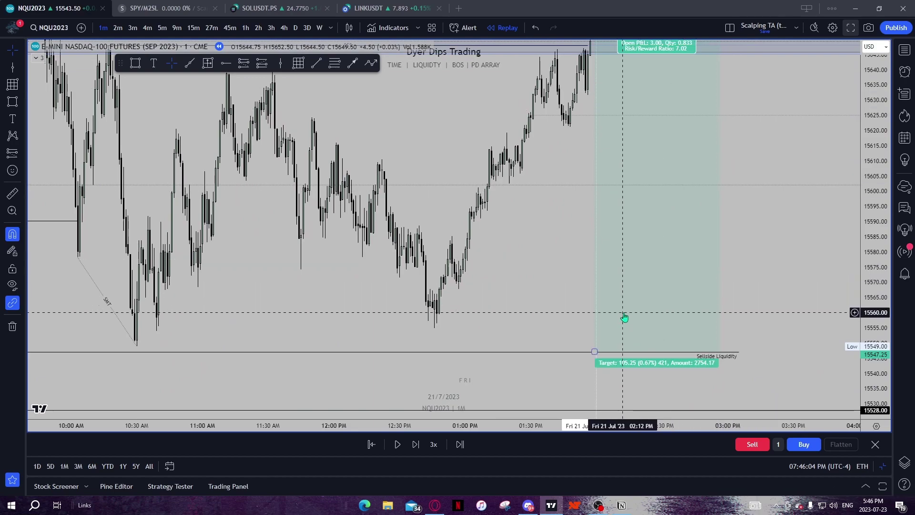
mouse_move(784, 282)
left_mouse_down()
mouse_move(756, 186)
mouse_move(780, 296)
left_mouse_up()
left_click_drag(779, 210, 778, 230)
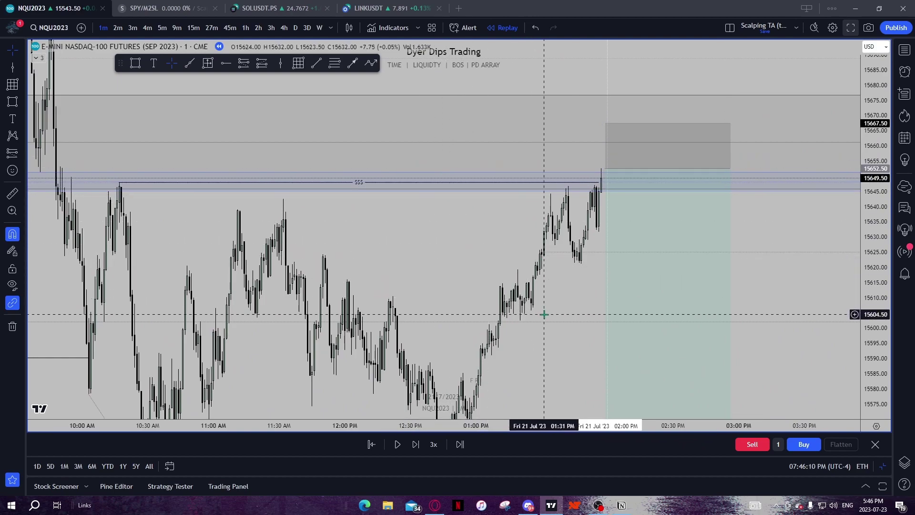
Step: Draw a short horizontal trend line from the 15631.75 low to 02:06 PM and colour it red
scroll(551, 302, "up", 2)
left_click(316, 63)
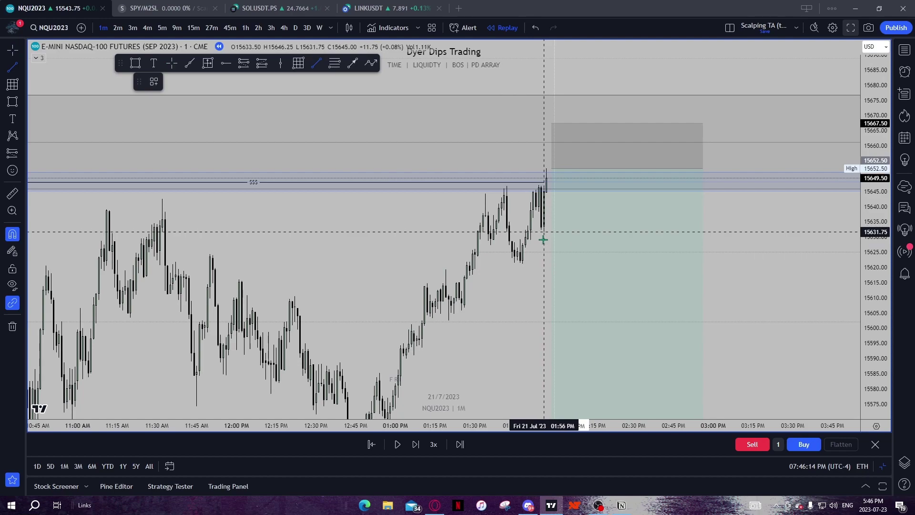
left_click(571, 233)
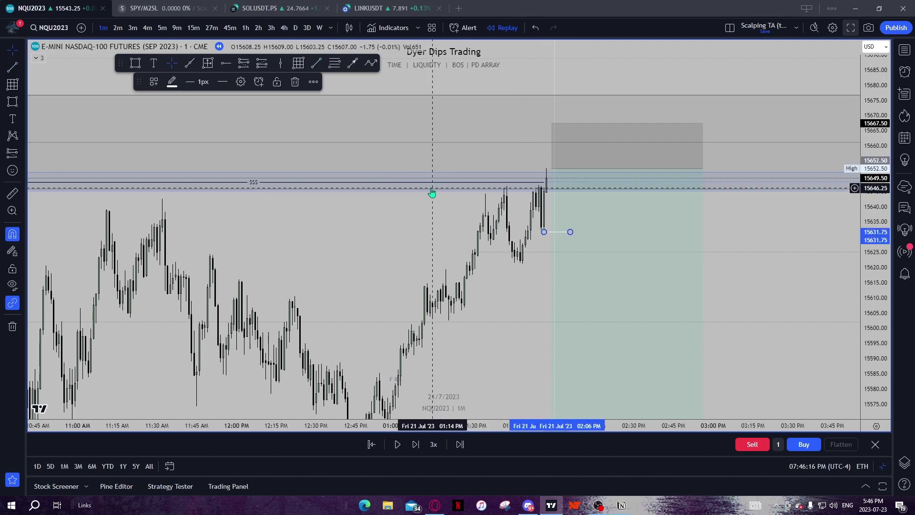
scroll(434, 191, "down", 4)
scroll(556, 252, "up", 3)
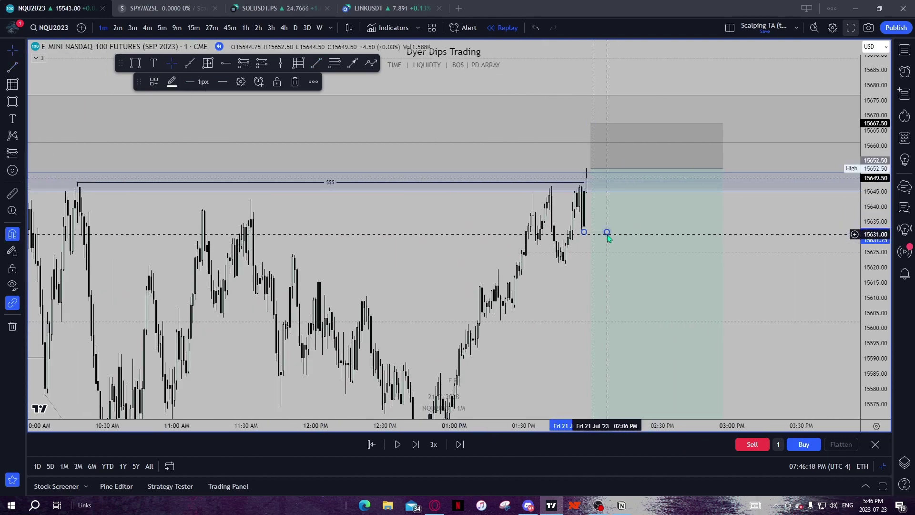
left_click(172, 82)
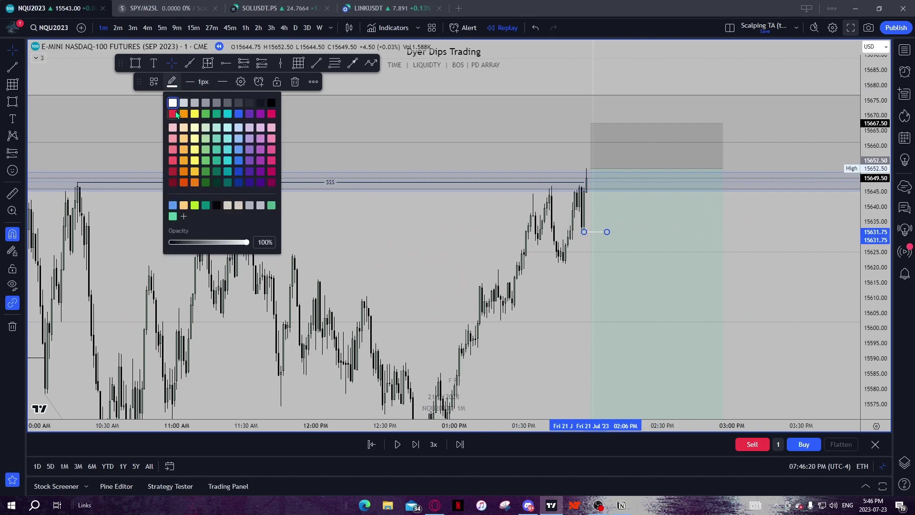
left_click(173, 114)
left_click(381, 237)
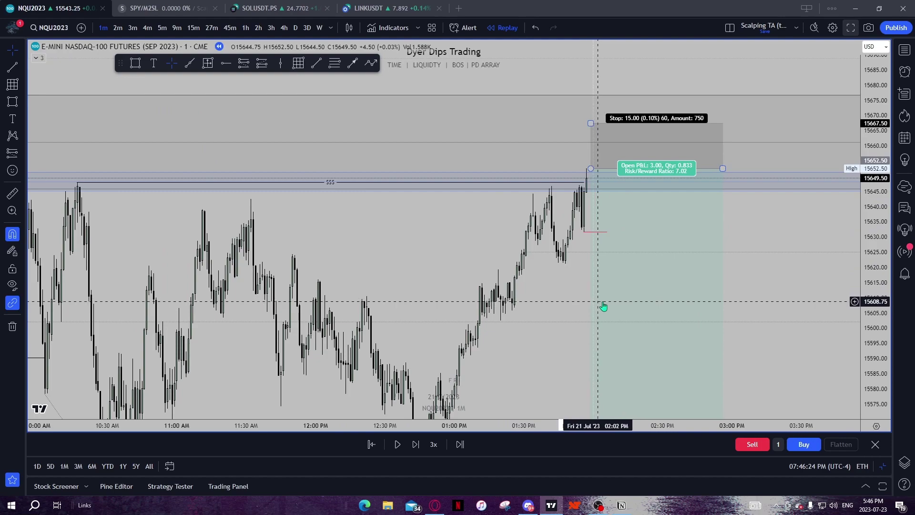
Step: Apply the saved MSS template to the trend line at 15631.75
left_click_drag(564, 293, 546, 272)
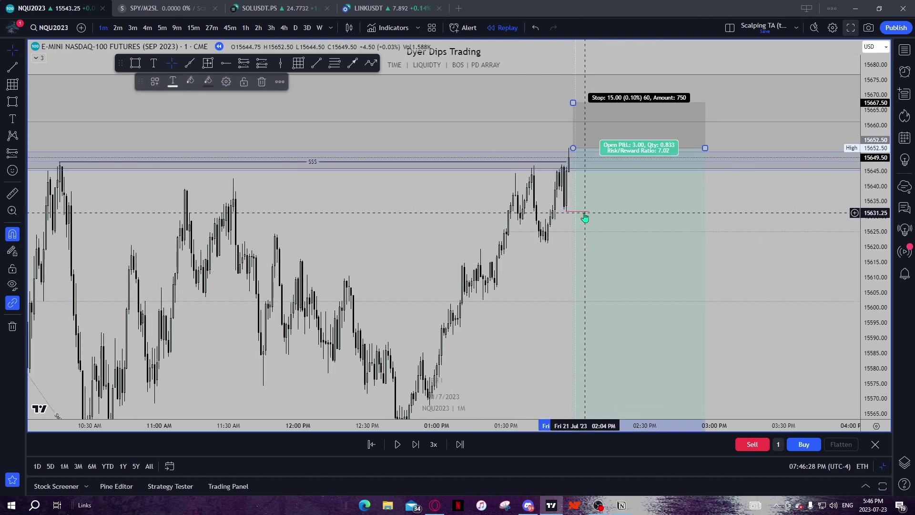
double_click(566, 213)
left_click(411, 345)
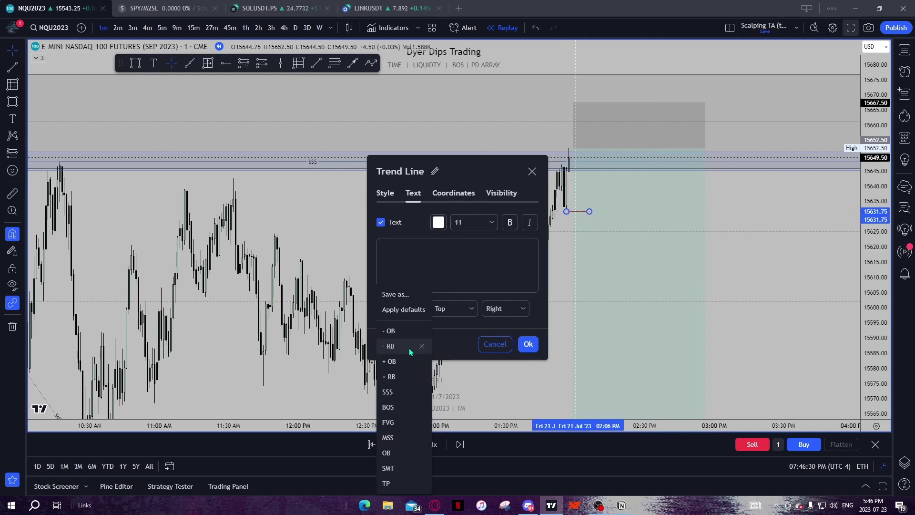
left_click(388, 437)
left_click(528, 344)
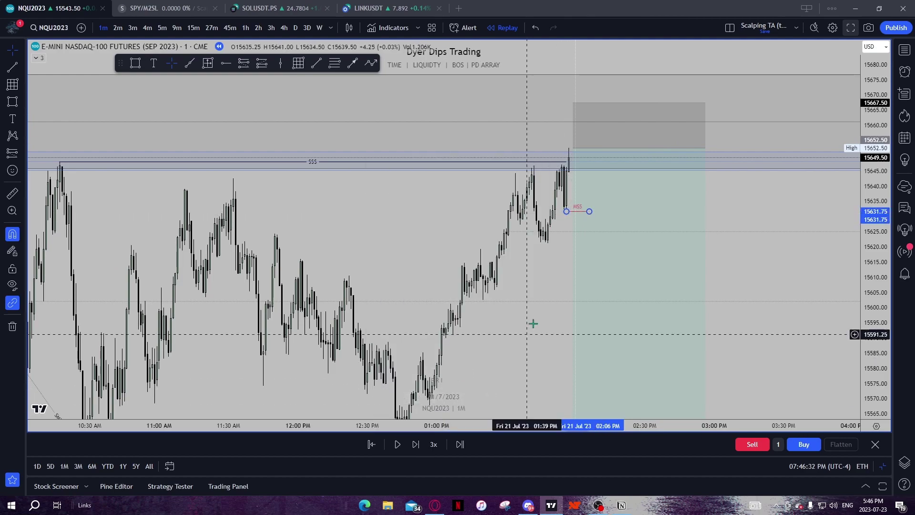
Step: Draw a second trend line from the 15621.25 swing low to 02:11 PM and label it with the MSS template
left_click(315, 63)
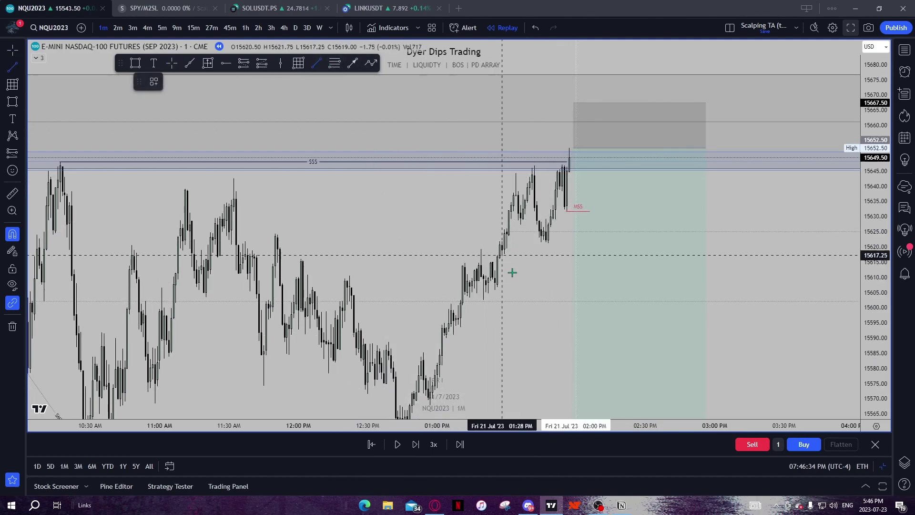
left_click(548, 243)
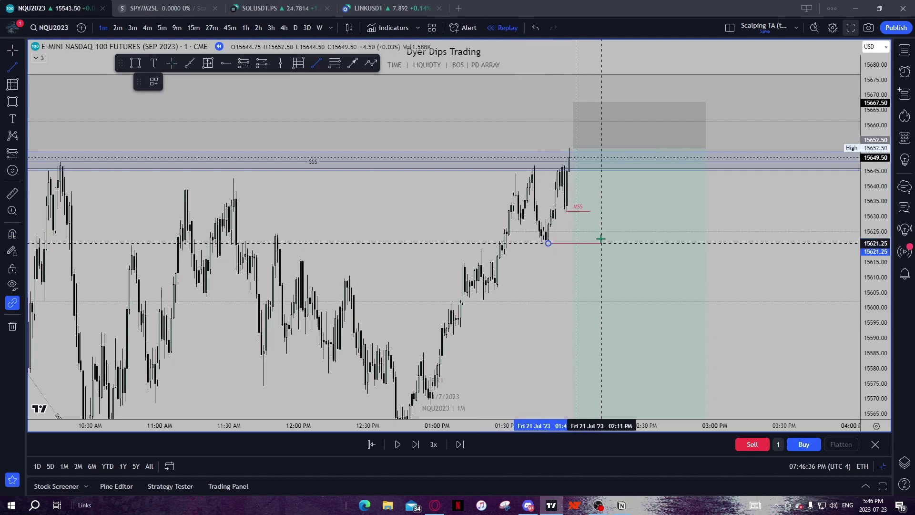
left_click(601, 242)
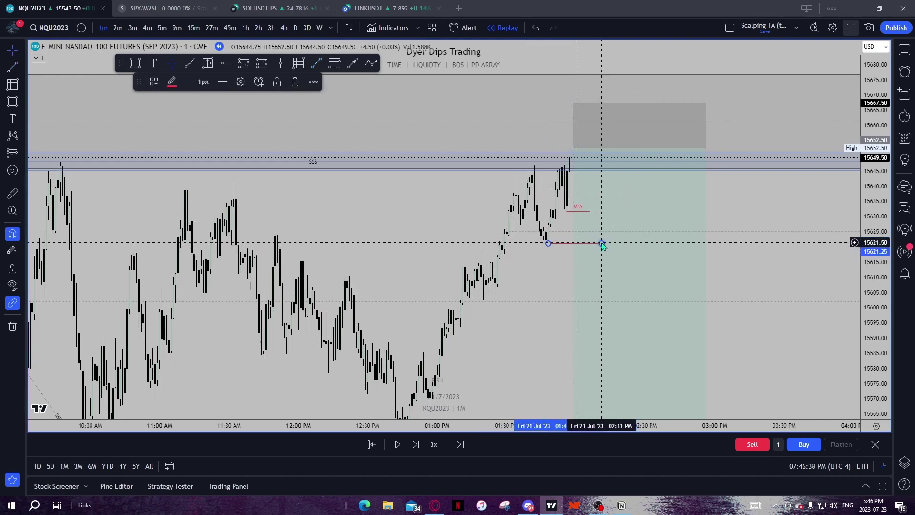
right_click(602, 244)
mouse_move(620, 254)
left_click(715, 398)
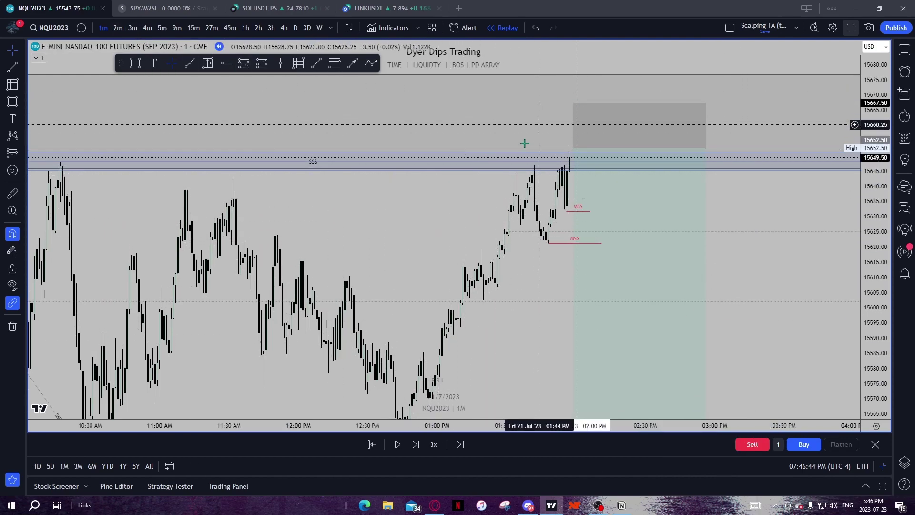
Step: Switch the NASDAQ-100 chart to the 3-minute timeframe and examine the short position, MSS lines, $$$ line and Sellside Liquidity level
left_click(133, 27)
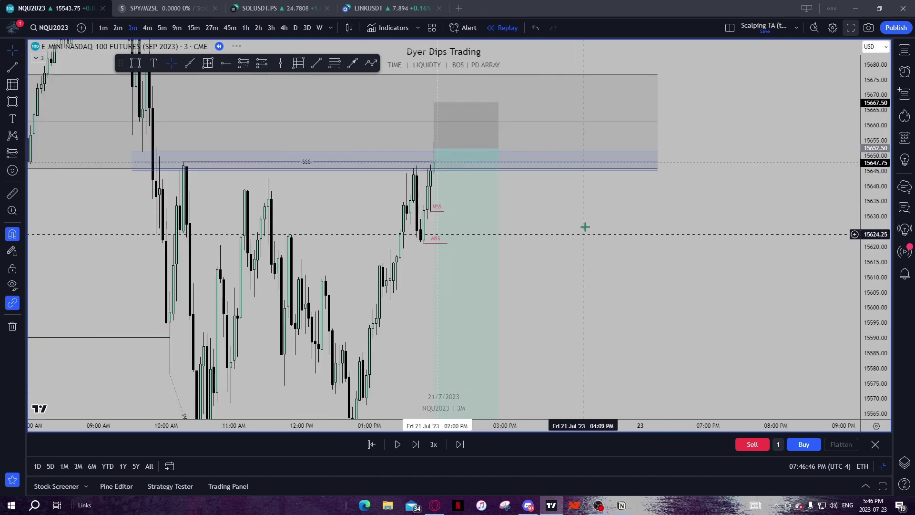
left_click_drag(581, 231, 760, 233)
scroll(759, 233, "up", 2)
left_click_drag(707, 263, 704, 201)
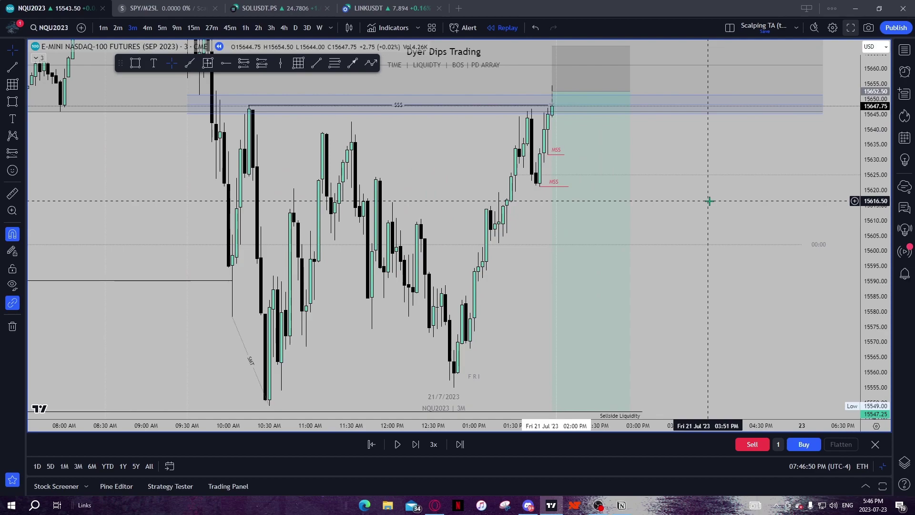
left_click_drag(709, 201, 725, 238)
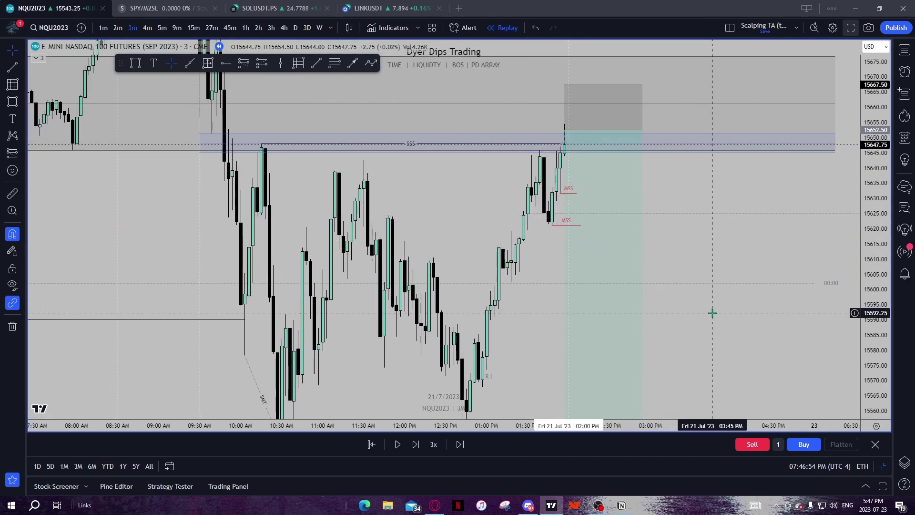
left_click_drag(708, 297, 698, 233)
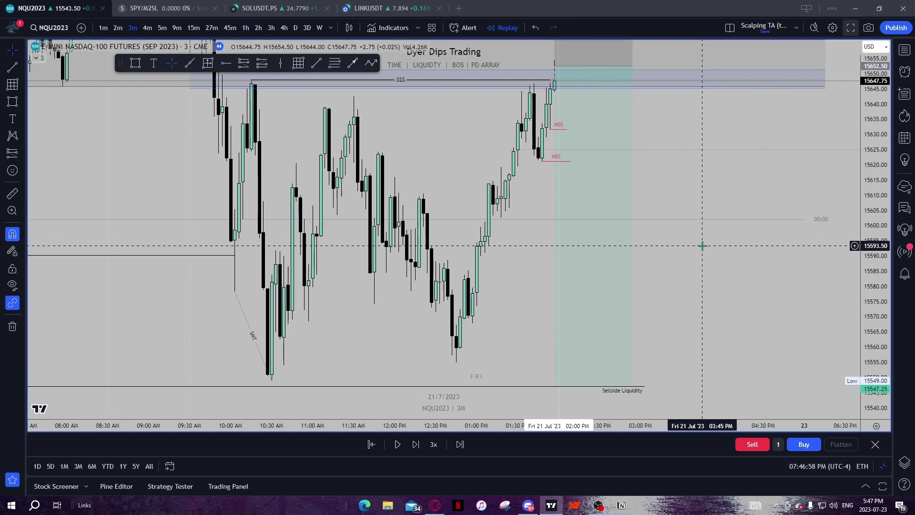
left_click_drag(702, 245, 700, 288)
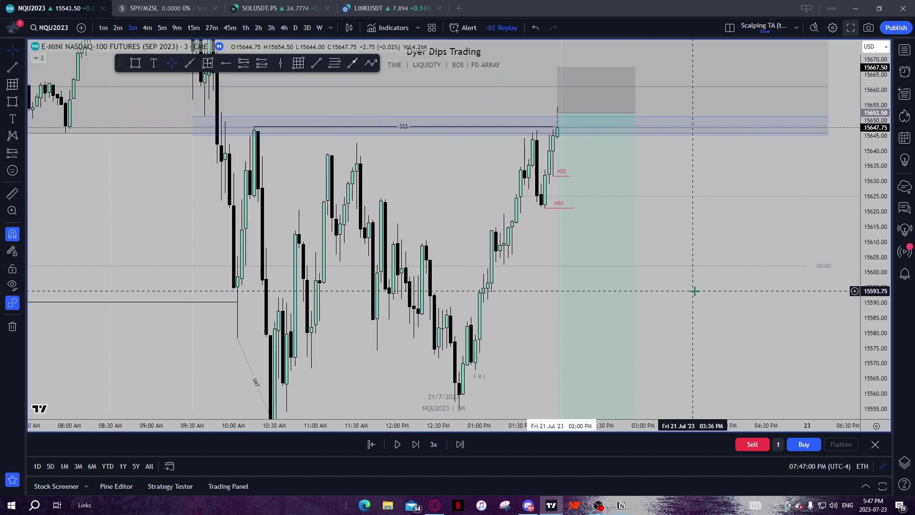
left_click_drag(669, 196, 700, 214)
left_click(291, 172)
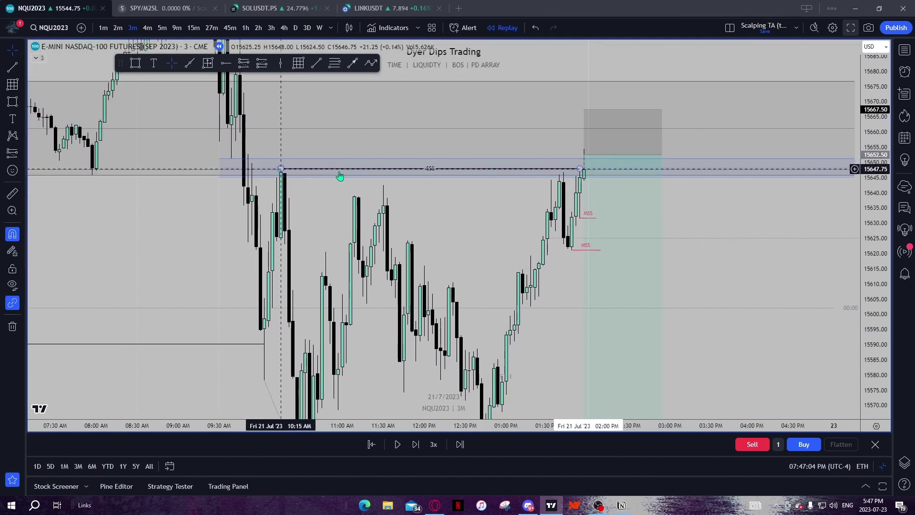
left_click_drag(756, 212, 746, 255)
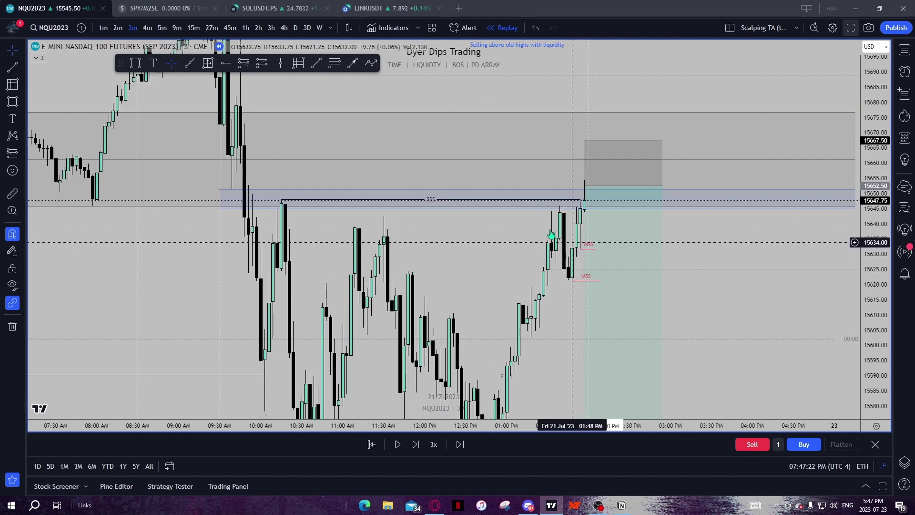
Step: Return the NASDAQ-100 chart to the 1-minute timeframe and step the bar replay forward
left_click(104, 28)
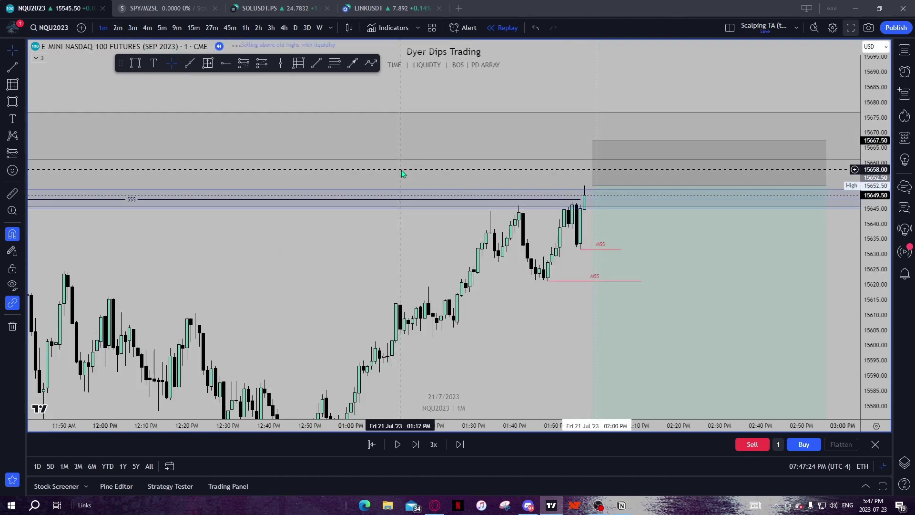
left_click(415, 444)
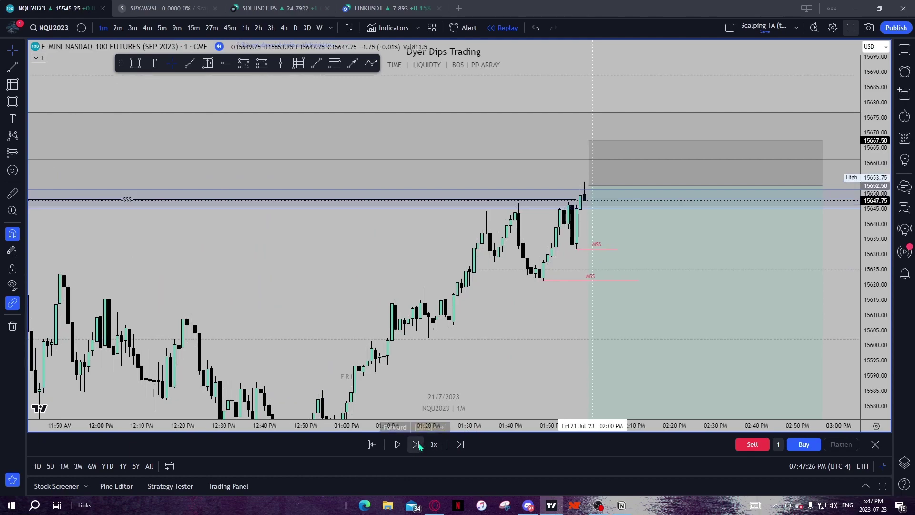
left_click(655, 248)
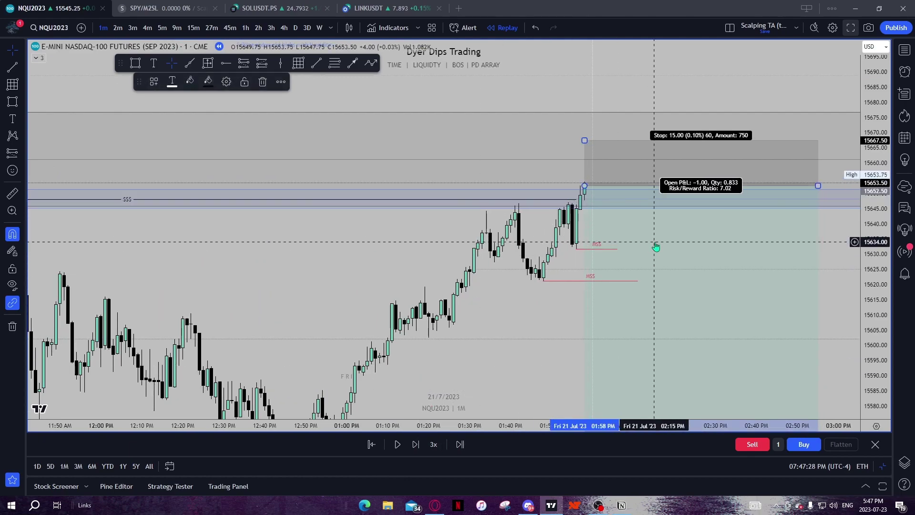
left_click(500, 300)
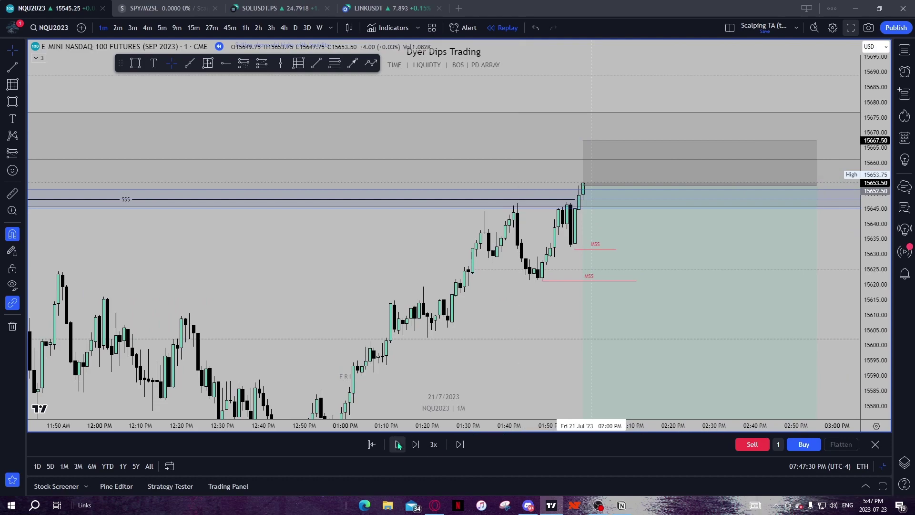
Step: Restore the split layout with the ESU2023 and NASDAQ-100 charts side by side
left_click(440, 401)
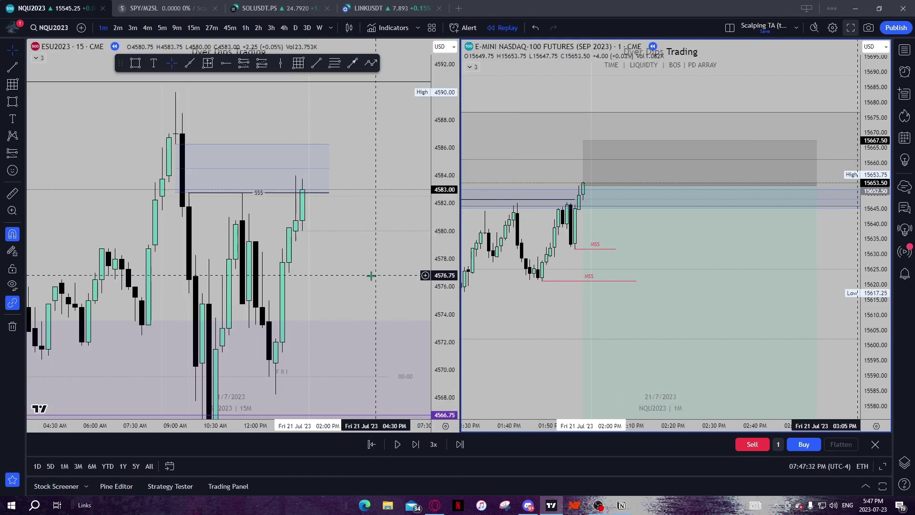
Step: Switch the ESU2023 chart to the 1-minute timeframe and compare its highs around the $$$ line with those on the NASDAQ-100 chart
left_click_drag(367, 259, 371, 266)
left_click(105, 29)
key("1")
key("Return")
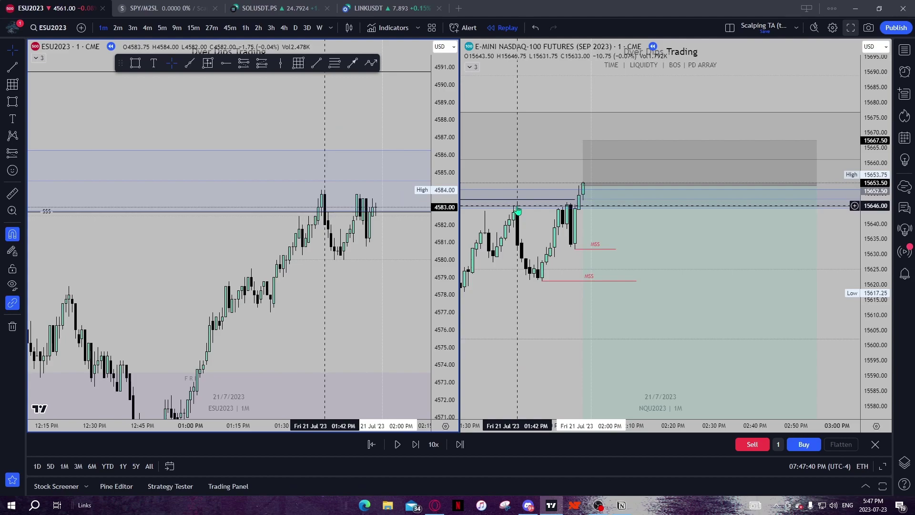
scroll(517, 210, "down", 6)
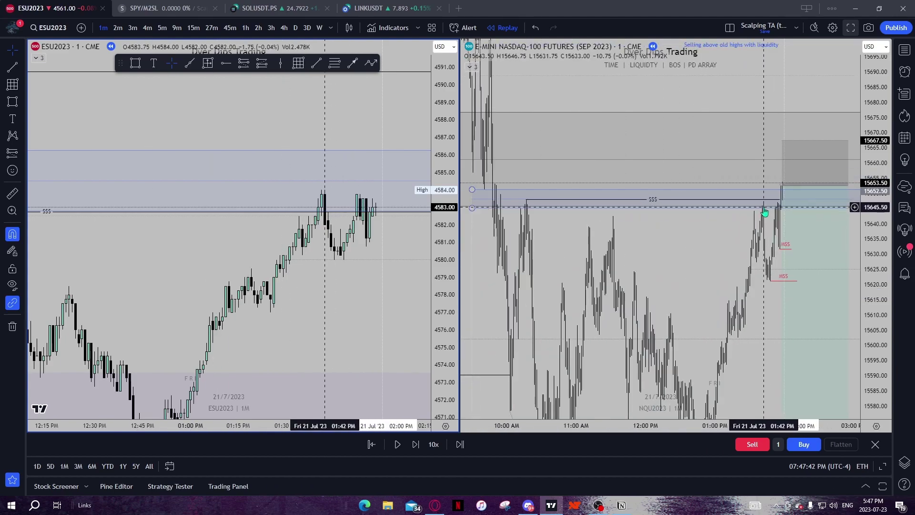
scroll(764, 212, "up", 6)
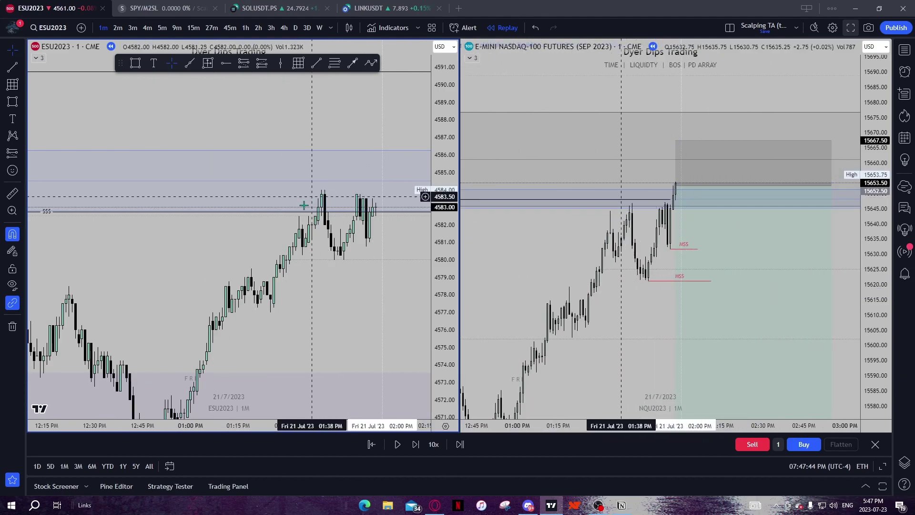
scroll(308, 199, "down", 5)
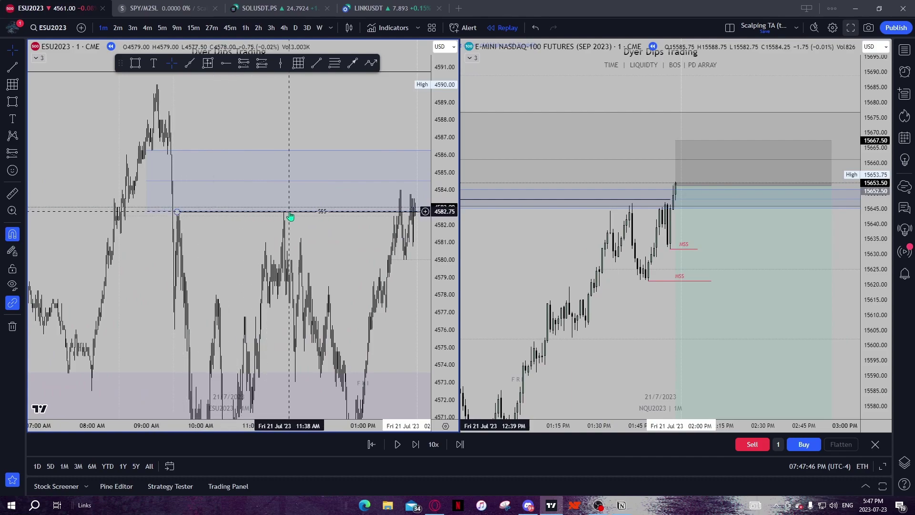
scroll(290, 215, "up", 5)
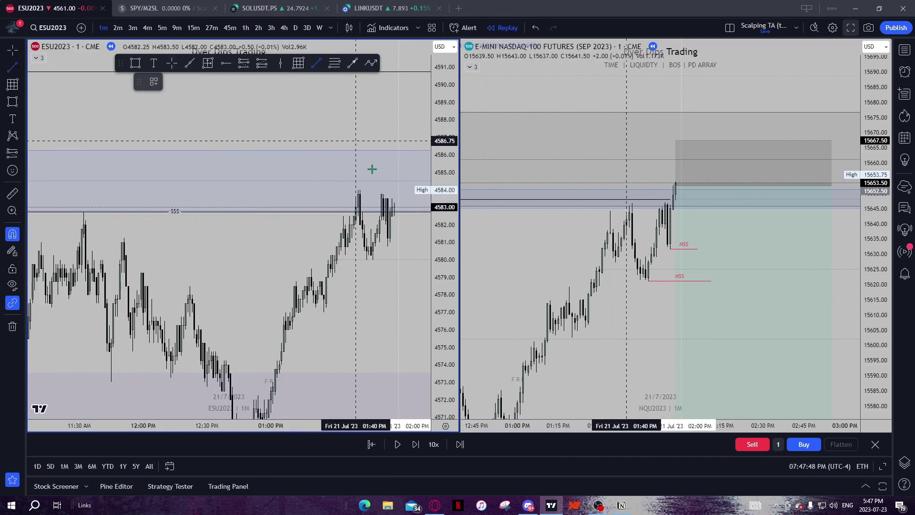
Step: Draw a trend line on ESU2023 from the 4584.00 high to 4583.25 at 01:58 PM and apply the SMT template
left_click(357, 185)
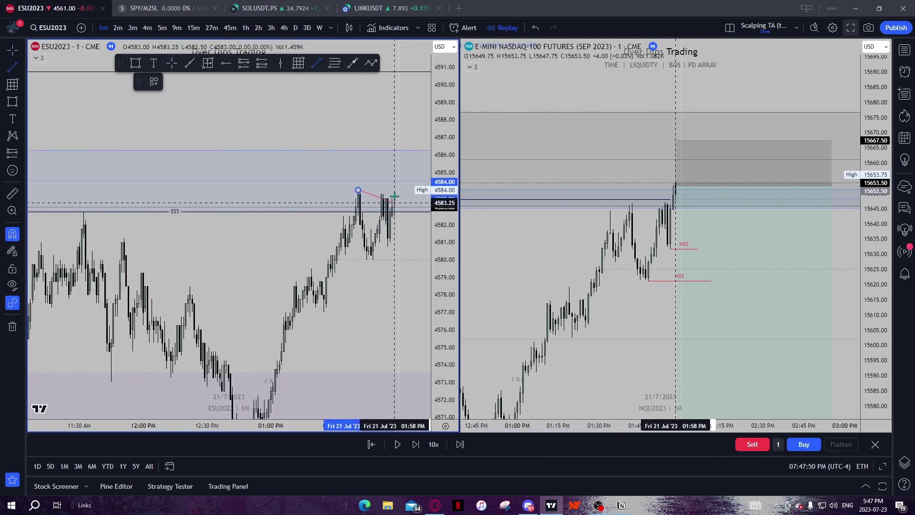
left_click(393, 200)
right_click(394, 202)
mouse_move(416, 213)
left_click(509, 403)
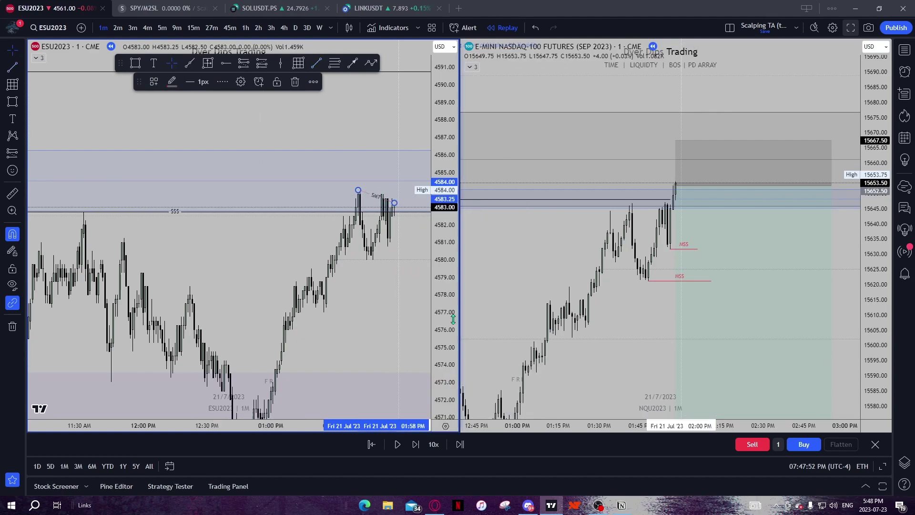
Step: Draw a trend line on the NASDAQ-100 chart from the 15646.75 high to 15652.50 at 01:57 PM and apply the SMT template
scroll(372, 224, "up", 2)
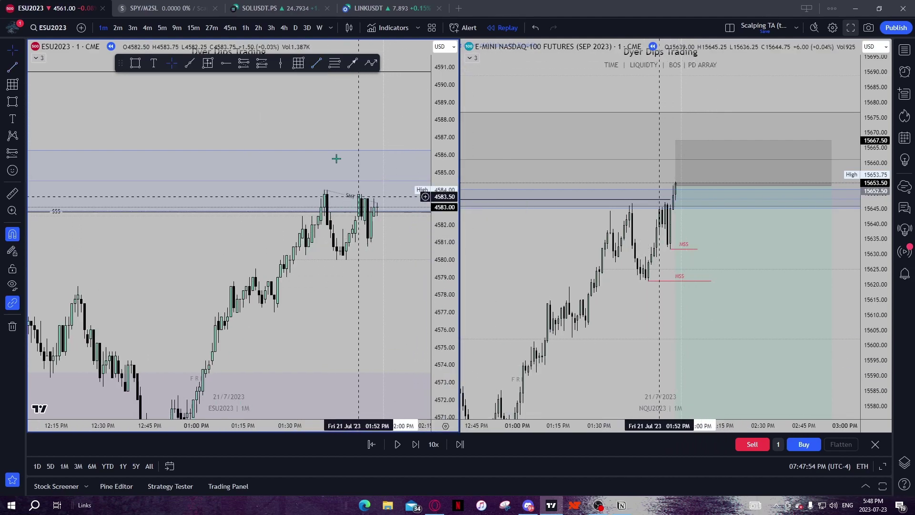
left_click(317, 63)
left_click(632, 203)
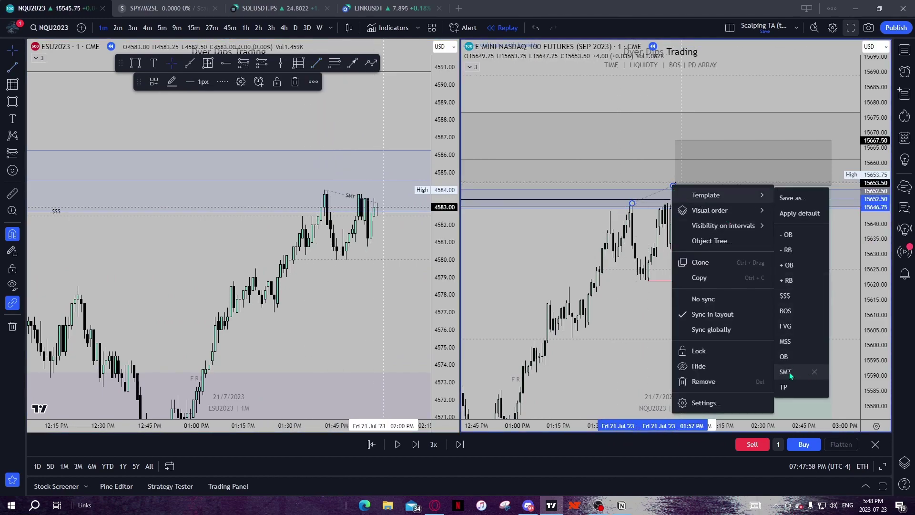
left_click(785, 372)
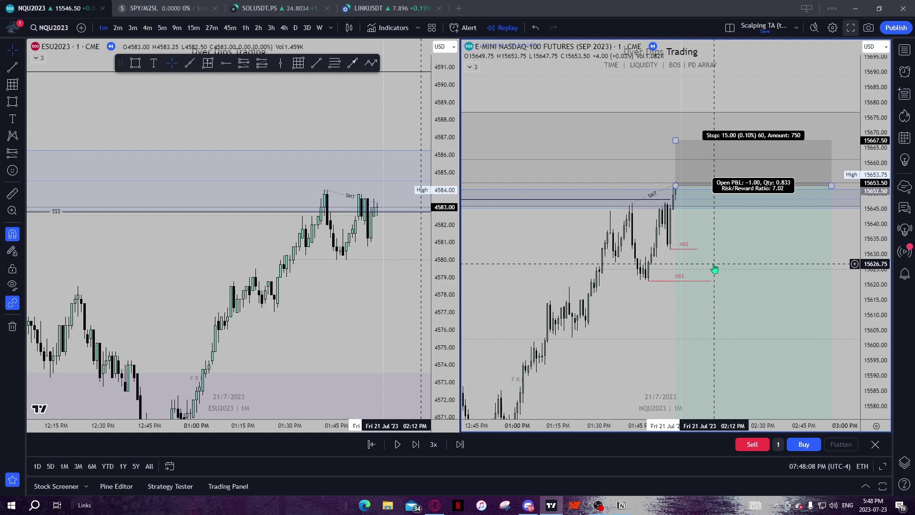
Step: Step the NASDAQ-100 bar replay forward to the 02:04 PM candle and maximize that chart
left_click_drag(606, 303, 599, 312)
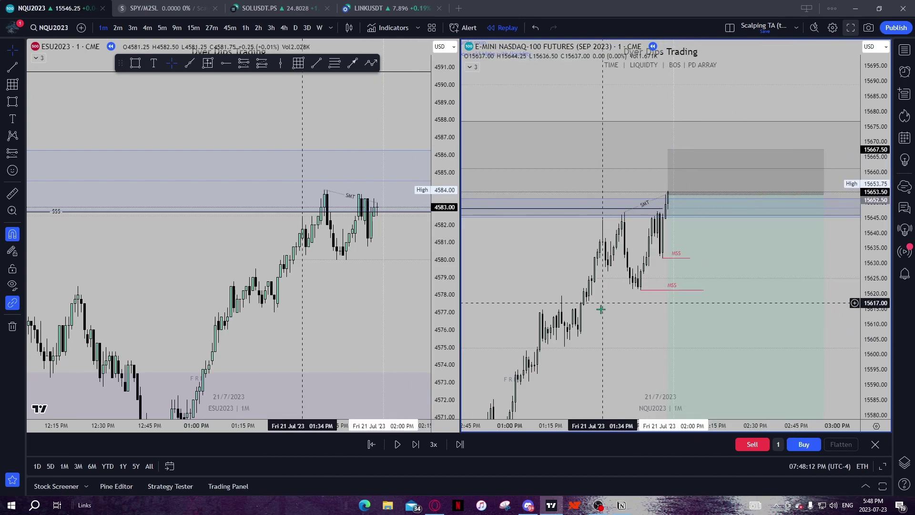
left_click_drag(636, 320, 598, 325)
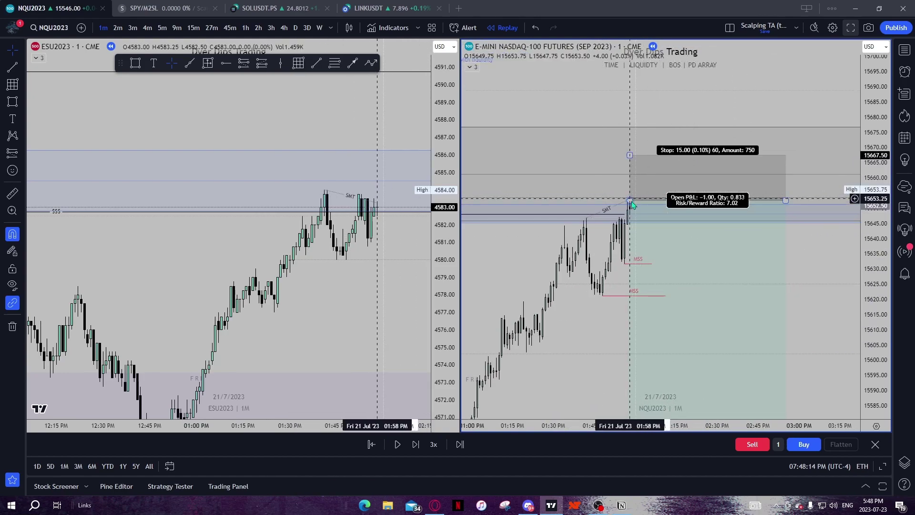
key("shift+Right")
key("shift+Right")
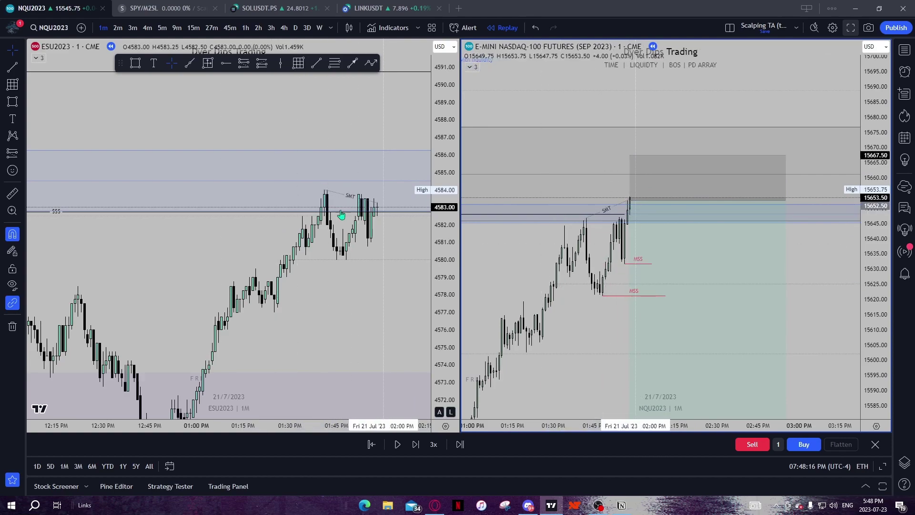
left_click(414, 445)
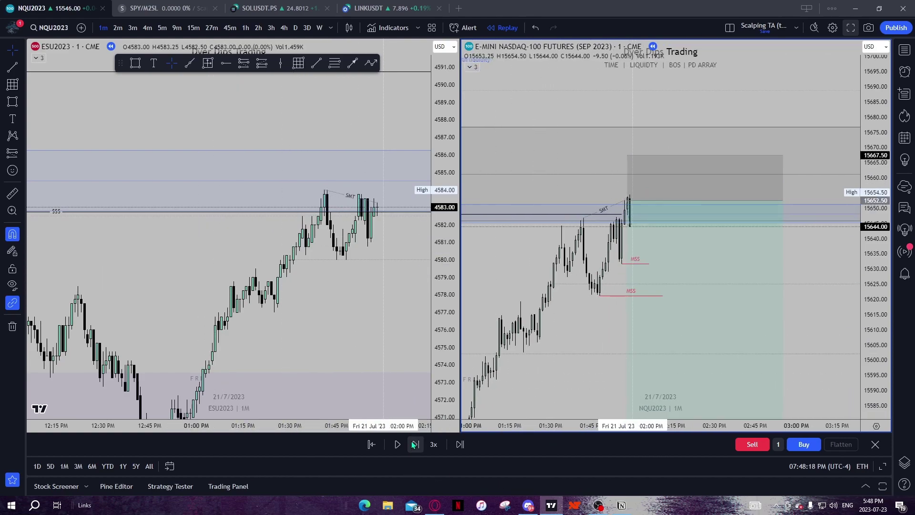
left_click(414, 444)
left_click(414, 444)
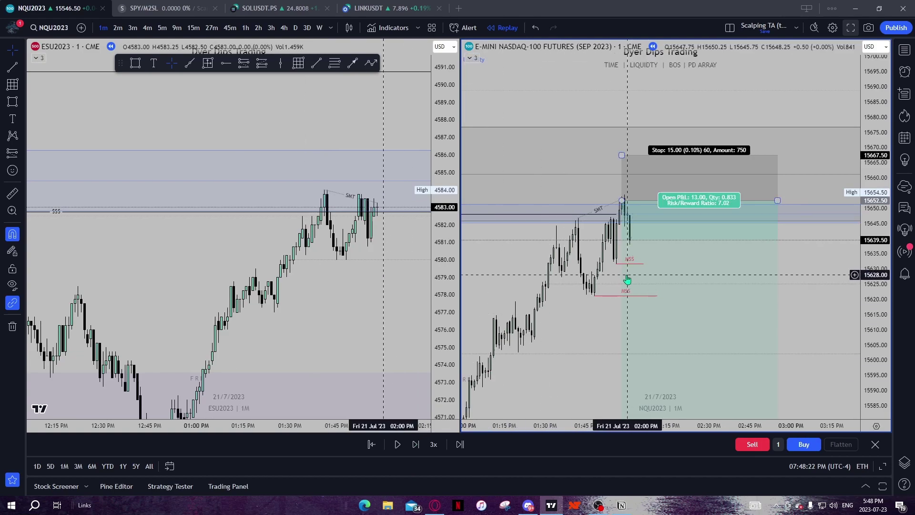
left_click(416, 445)
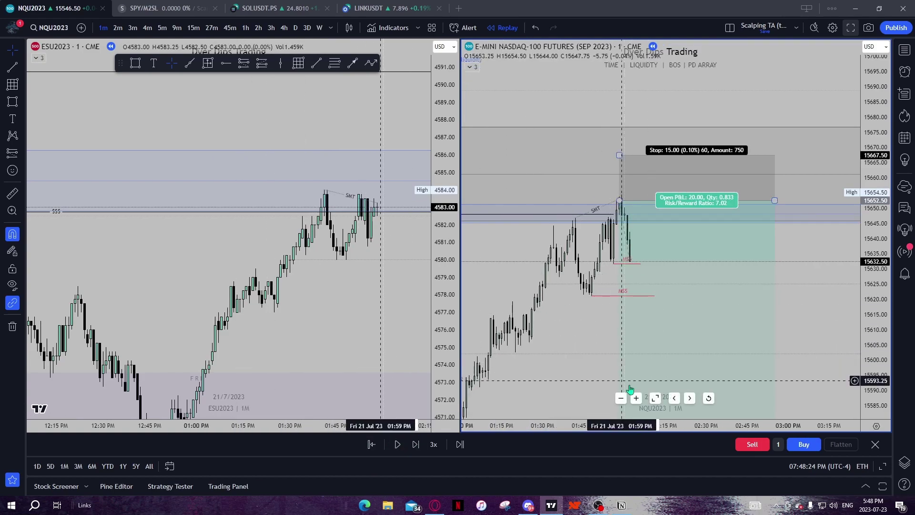
left_click(656, 397)
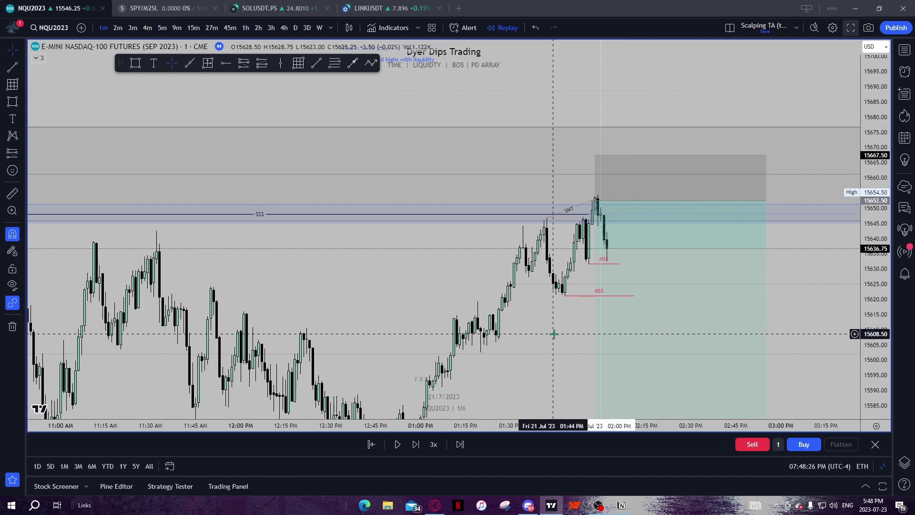
left_click(416, 444)
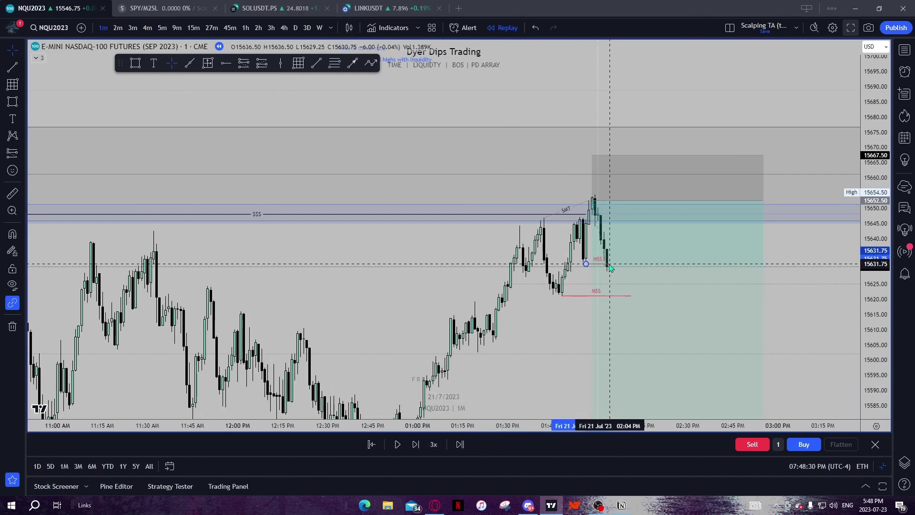
Step: End the upper MSS line at the 02:04 PM candle and examine the $$$ line, lower MSS level and short position
left_click(564, 315)
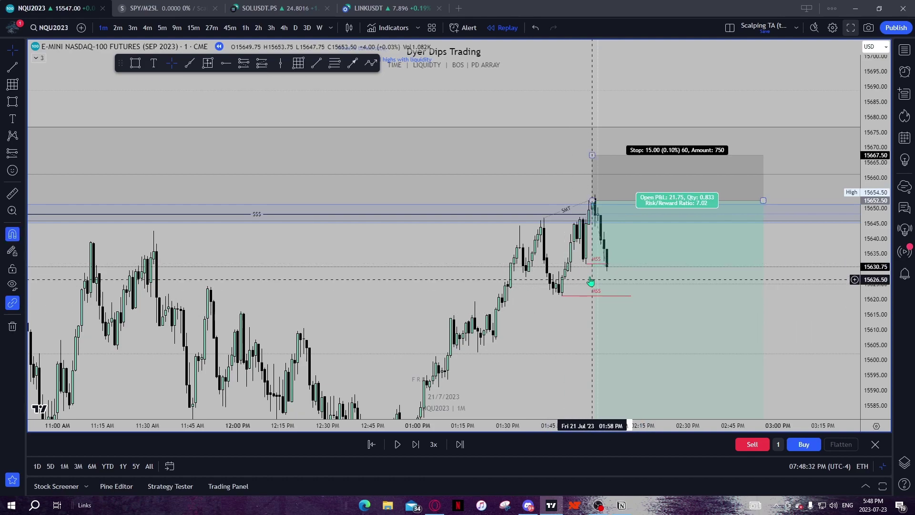
left_click(589, 251)
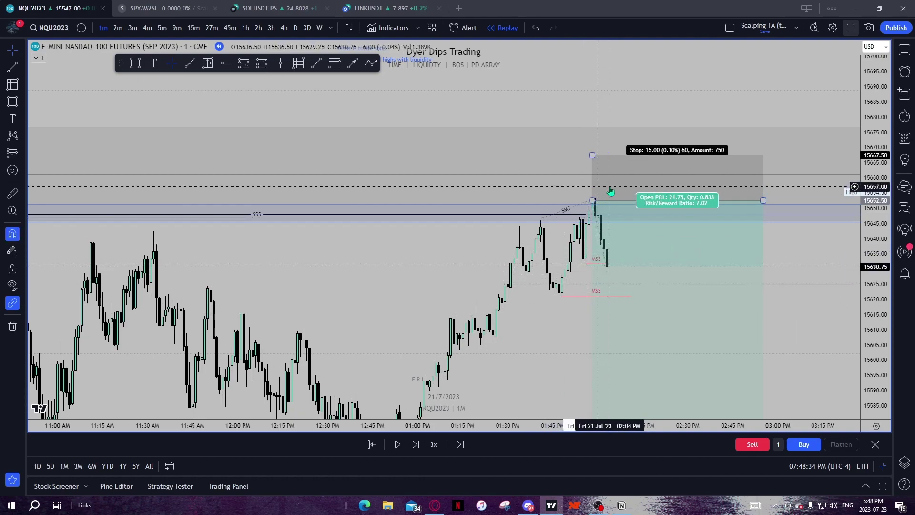
scroll(586, 246, "down", 3)
left_click(544, 220)
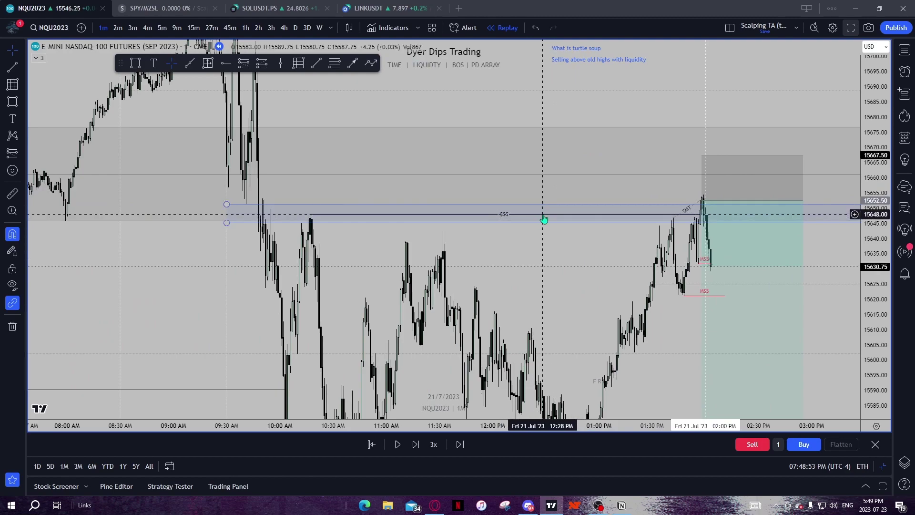
scroll(543, 219, "up", 2)
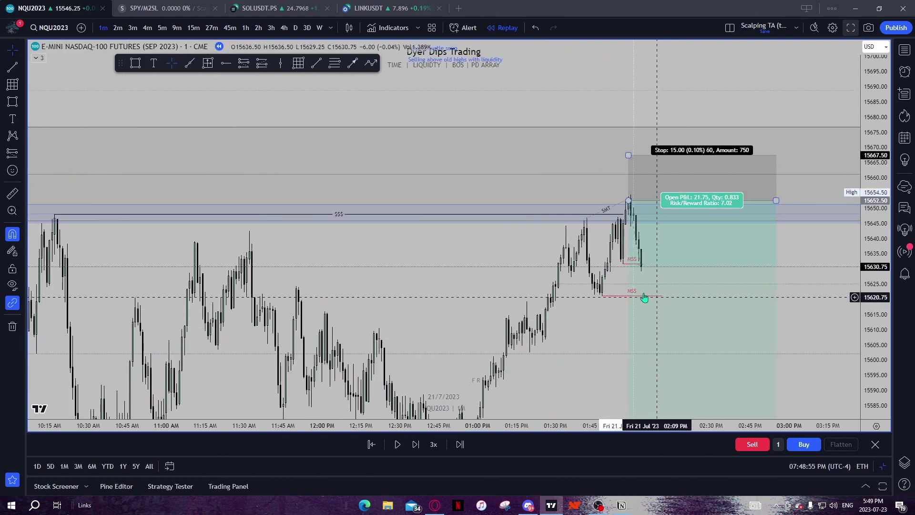
mouse_move(594, 329)
left_mouse_down()
mouse_move(576, 320)
mouse_move(576, 328)
left_mouse_up()
scroll(582, 338, "up", 1)
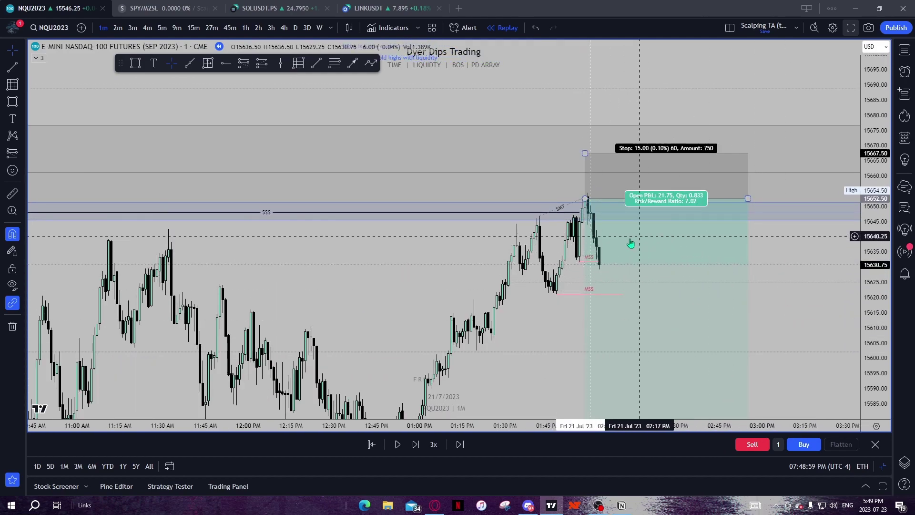
left_click_drag(872, 310, 872, 232)
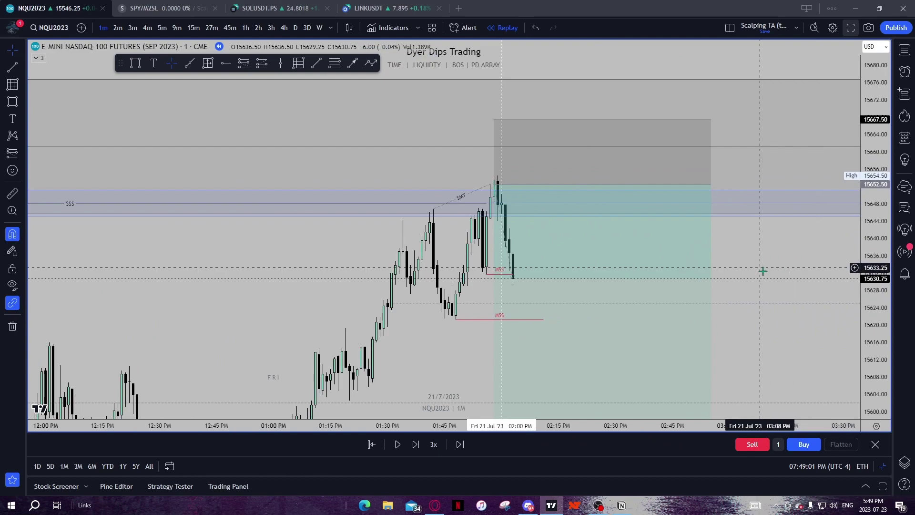
scroll(772, 283, "up", 1)
left_click(299, 64)
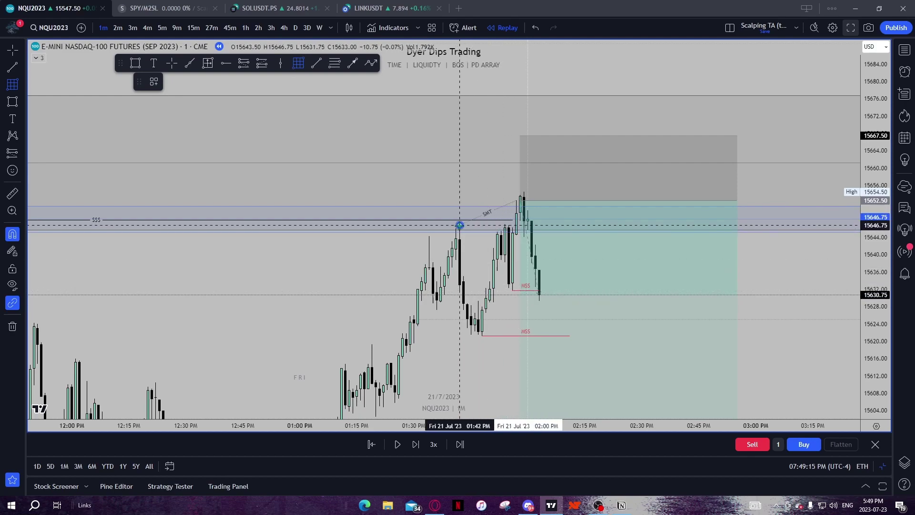
left_click(513, 226)
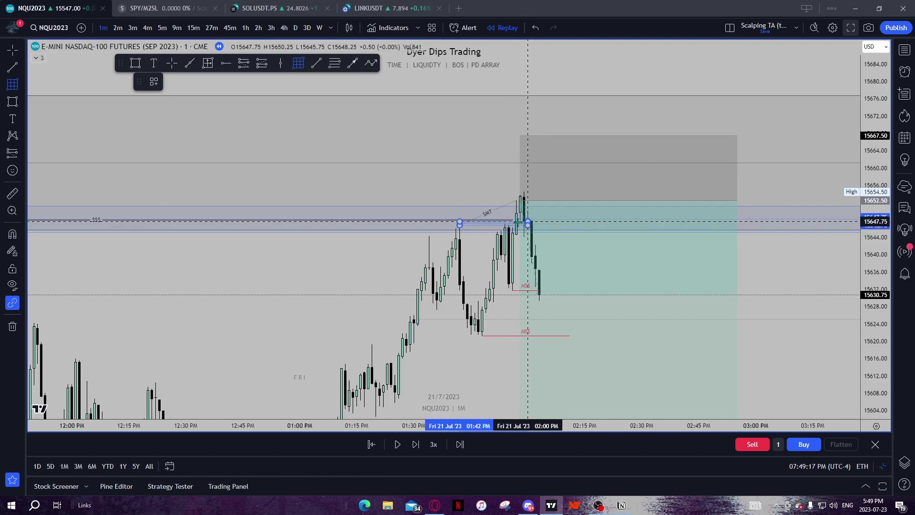
left_click(490, 235)
key("ctrl+z")
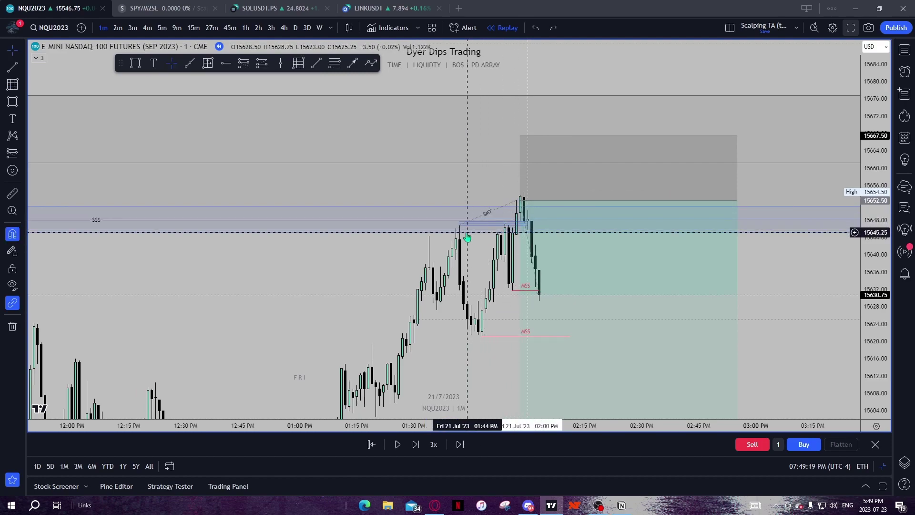
left_click(475, 233)
key("Delete")
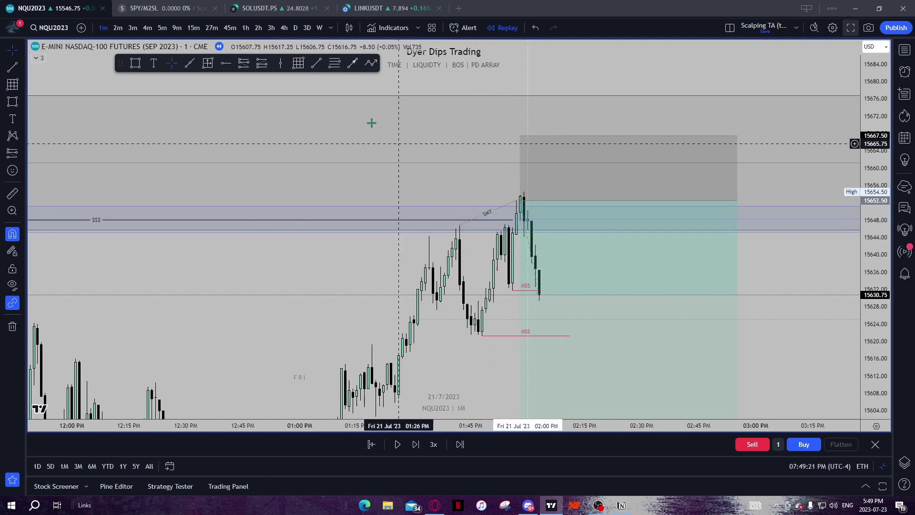
Step: Draw a horizontal trend line at 15646.75 from the 01:42 PM high to 01:57 PM and apply the $$$ template
left_click(317, 64)
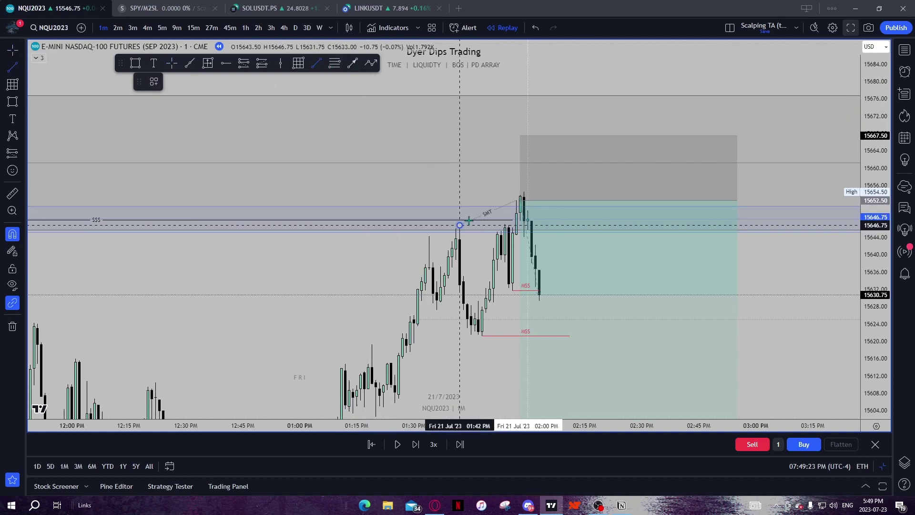
left_click(516, 225)
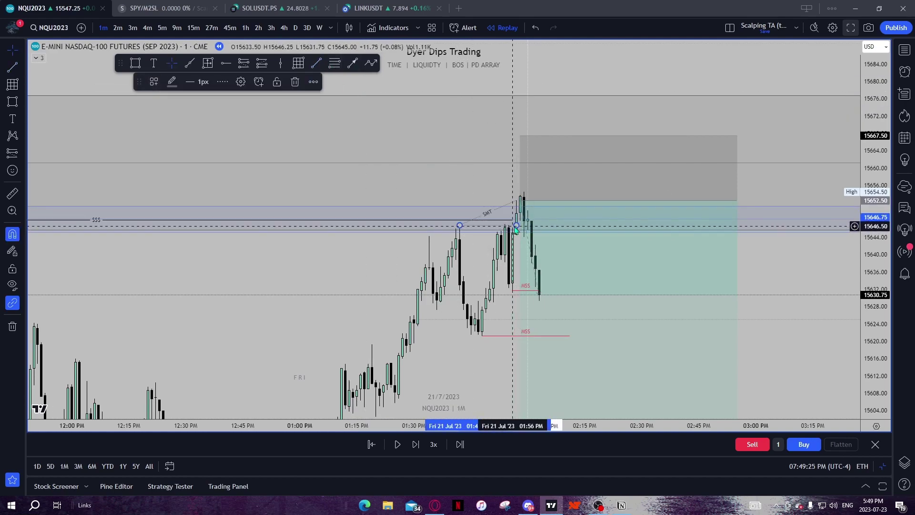
right_click(516, 229)
left_click(630, 341)
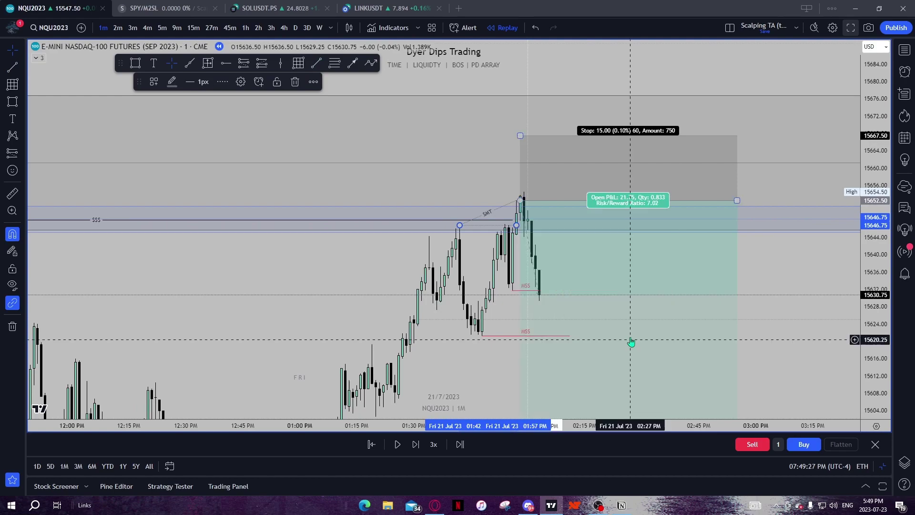
left_click(486, 242)
left_click(493, 220)
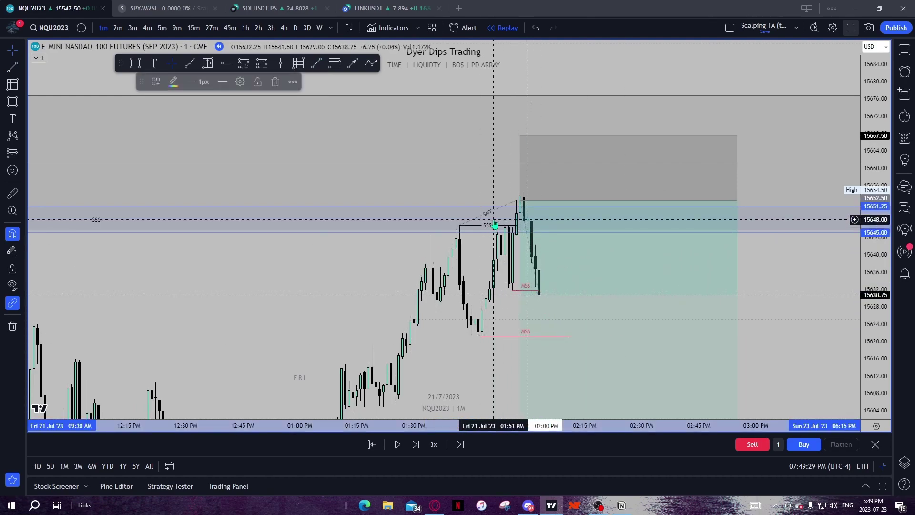
Step: Remove the short $$$ line at the 01:42 PM high beneath the SMT line
scroll(472, 233, "down", 6)
scroll(548, 249, "up", 5)
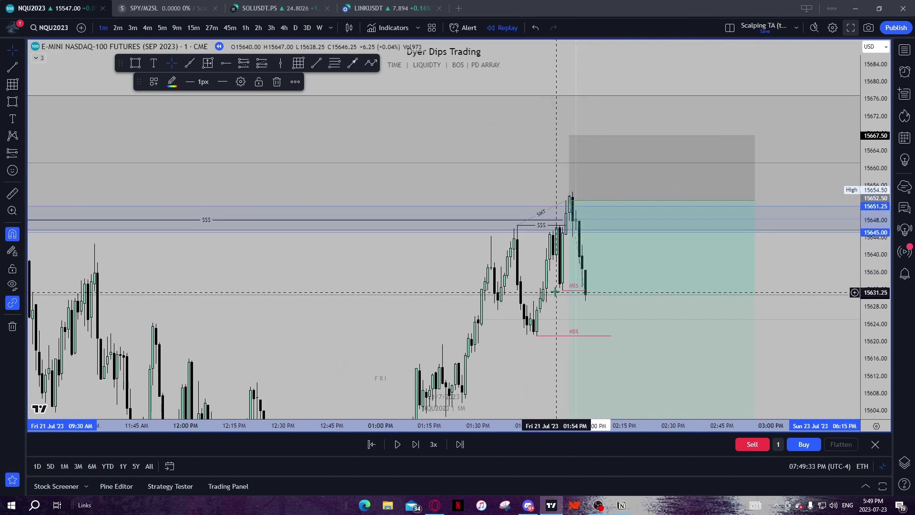
left_click(562, 253)
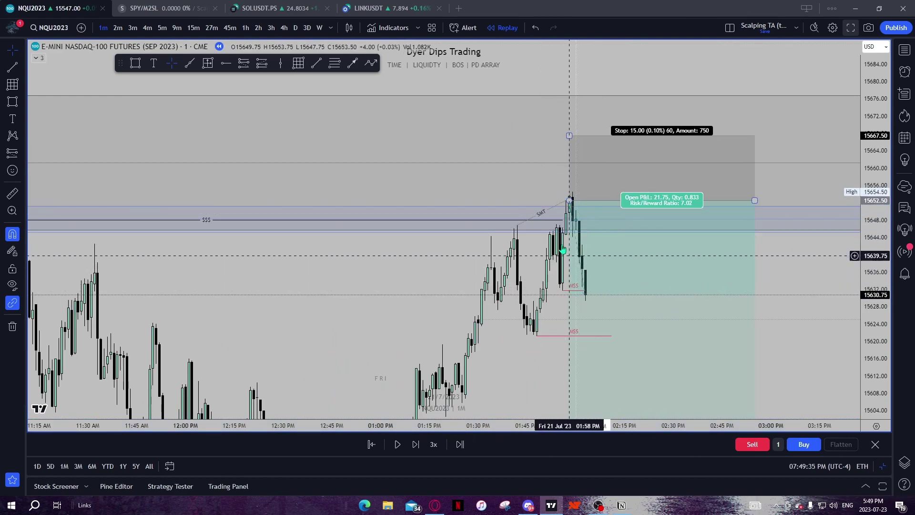
left_click_drag(554, 289, 552, 259)
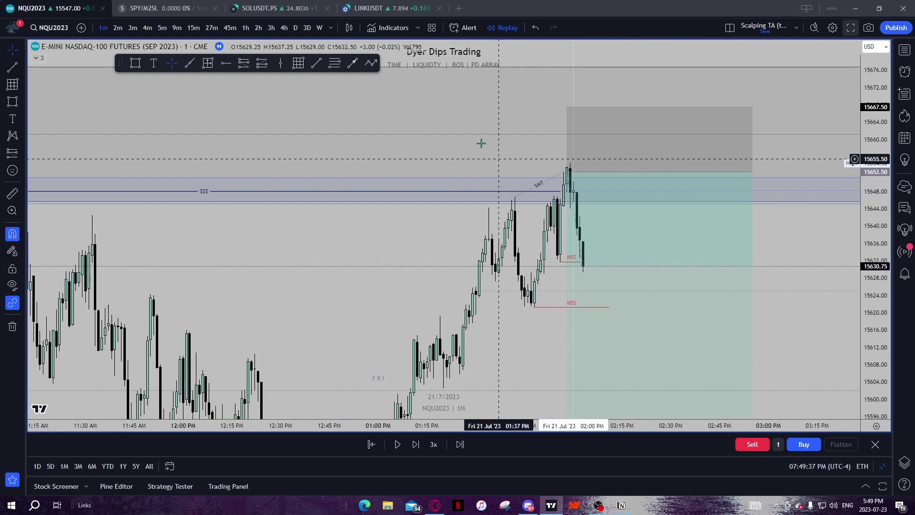
Step: Draw a box from 15632.25 to 15646.75 between 01:55 PM and about 02:22 PM and apply the grey box template
left_click_drag(556, 261, 645, 196)
right_click(645, 196)
mouse_move(705, 207)
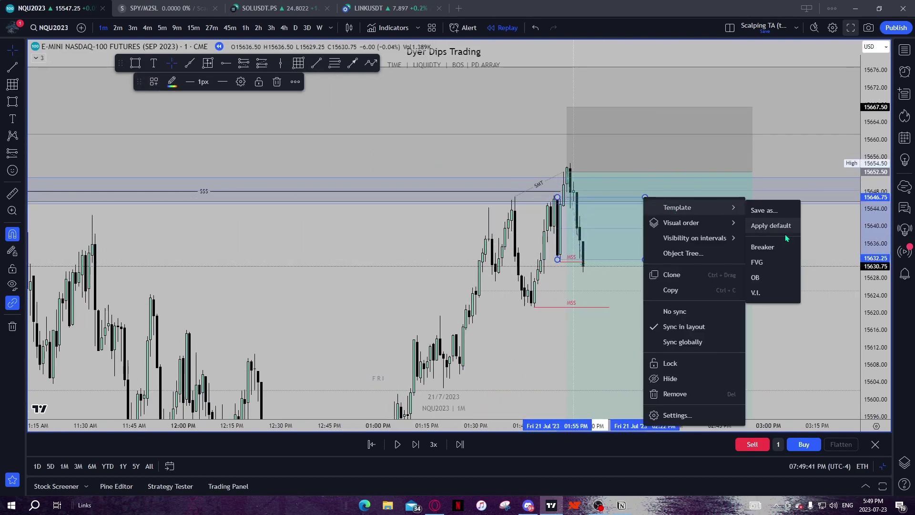
left_click(775, 232)
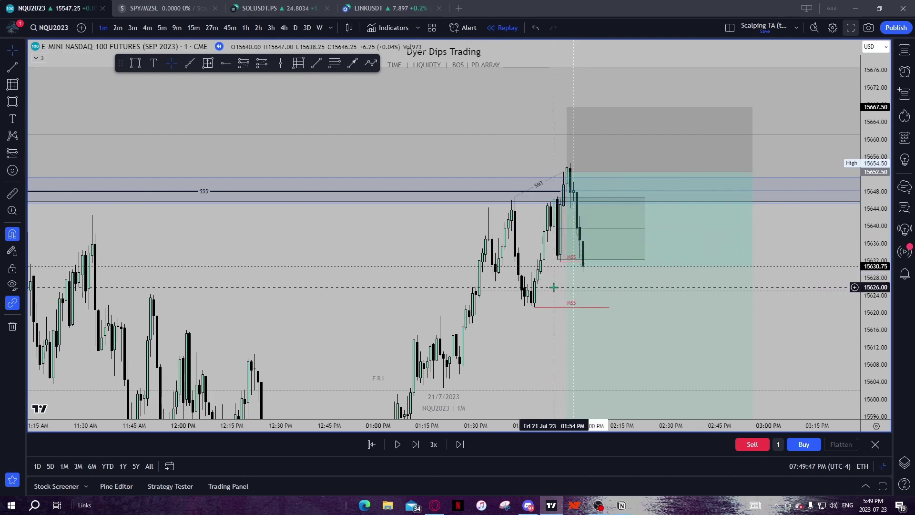
Step: Step the replay forward to the 02:05 PM candle and end the lower MSS line at that candle
left_click_drag(554, 287, 543, 265)
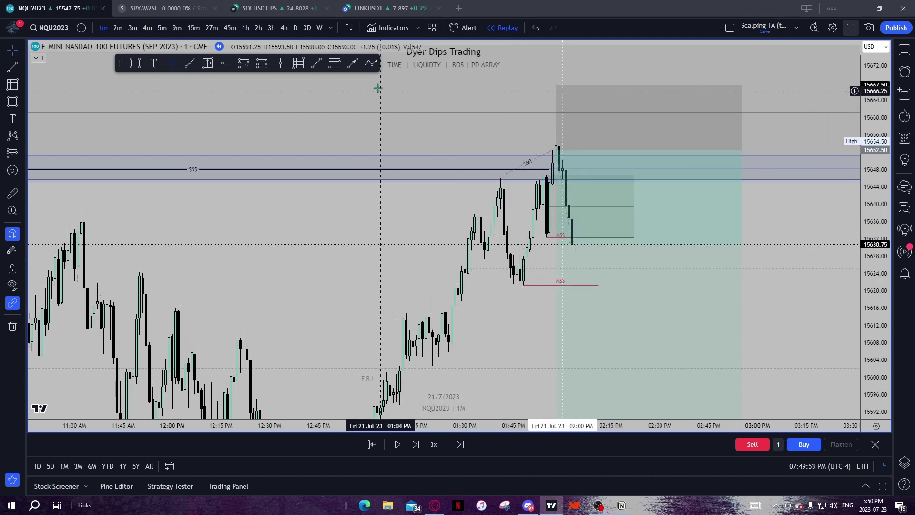
left_click(414, 450)
left_click(414, 451)
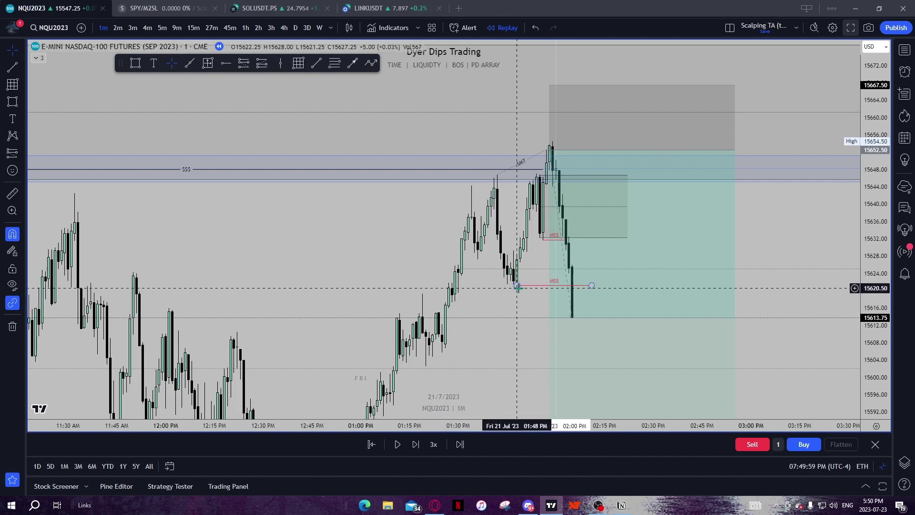
left_click_drag(591, 285, 573, 288)
left_click(534, 306)
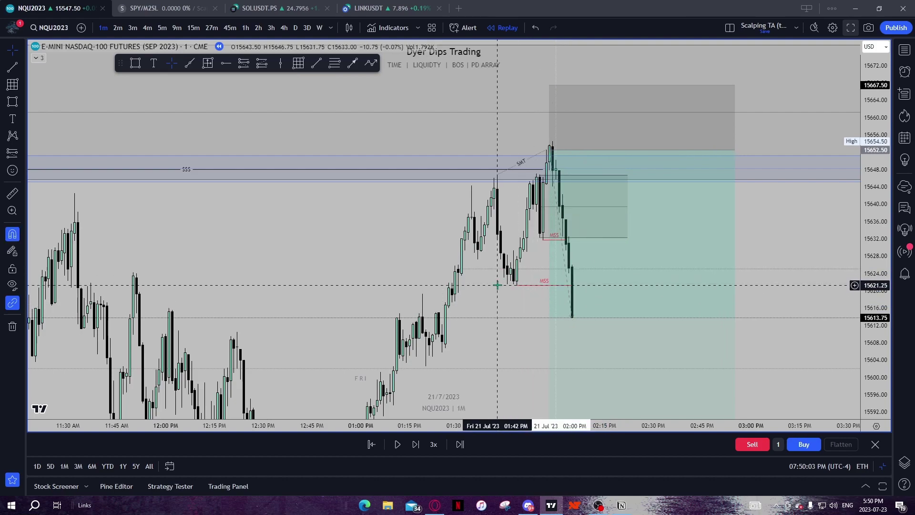
Step: On the 3-minute chart, draw a grey box from the 01:42 PM high at 15646.75 down to the lower MSS level
left_click(134, 29)
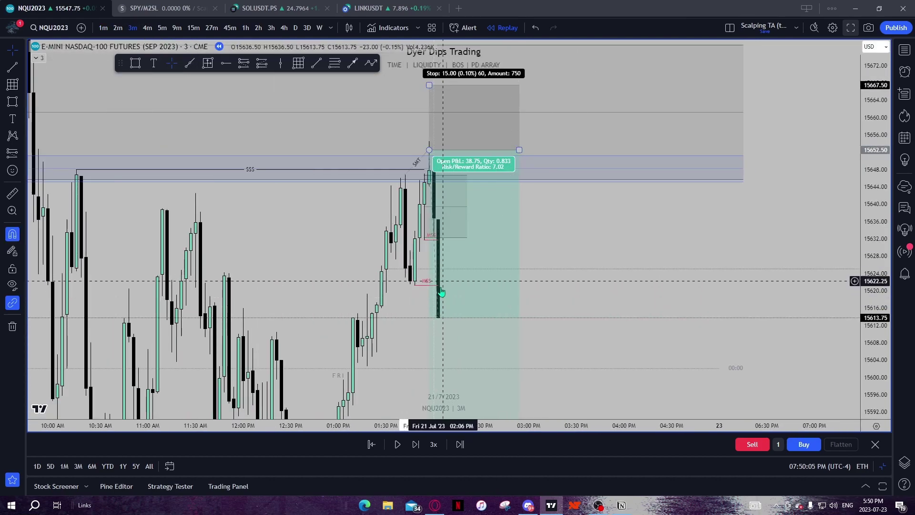
left_click_drag(605, 296, 696, 287)
scroll(689, 299, "up", 2)
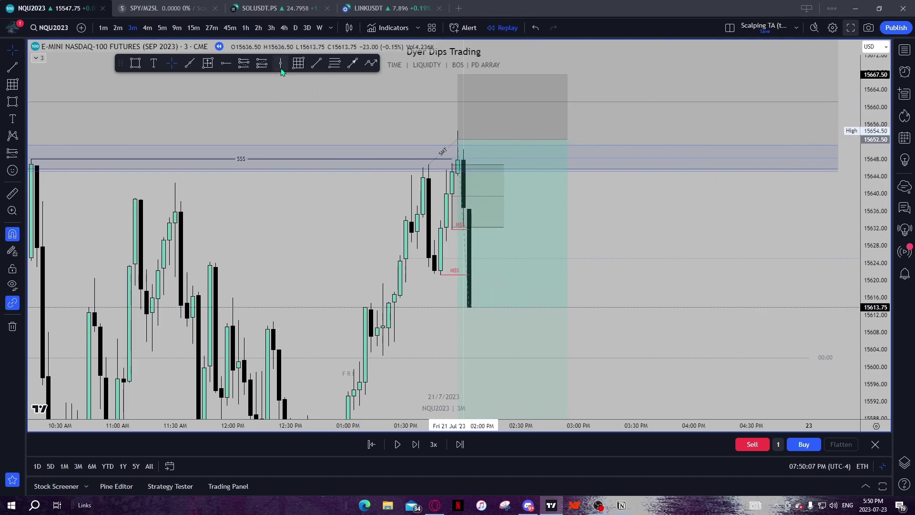
left_click(298, 63)
mouse_move(428, 164)
left_mouse_down()
mouse_move(570, 247)
mouse_move(600, 279)
left_mouse_up()
left_click(669, 303)
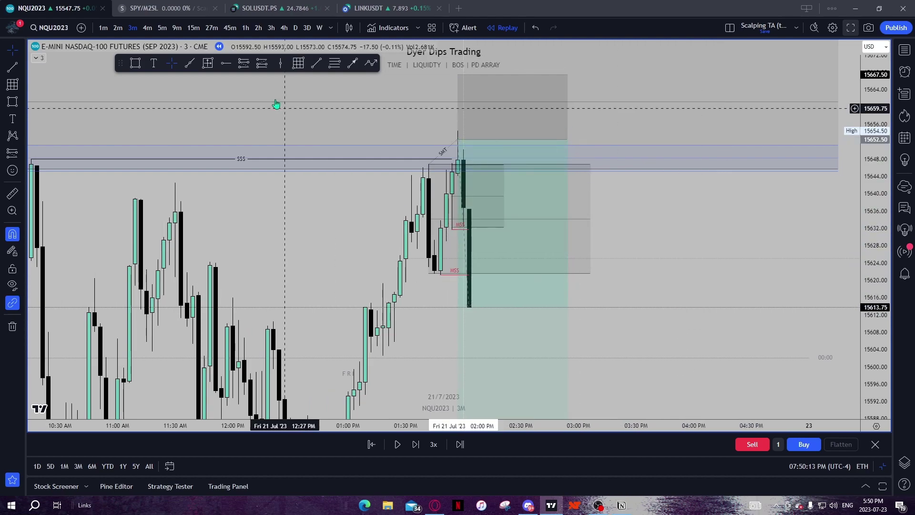
Step: On the 1-minute chart, draw a Fibonacci retracement from the 15654.50 high down to the 15613.75 low
left_click(103, 27)
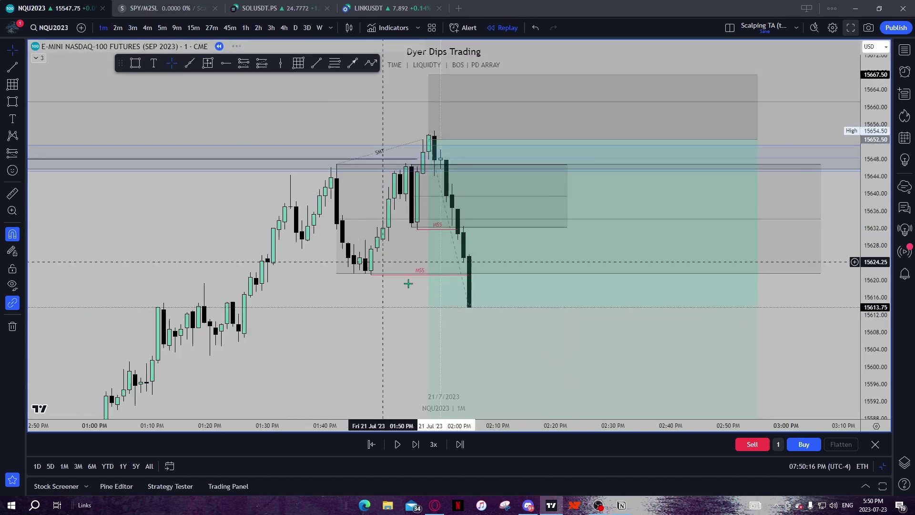
left_click(334, 63)
left_click(433, 129)
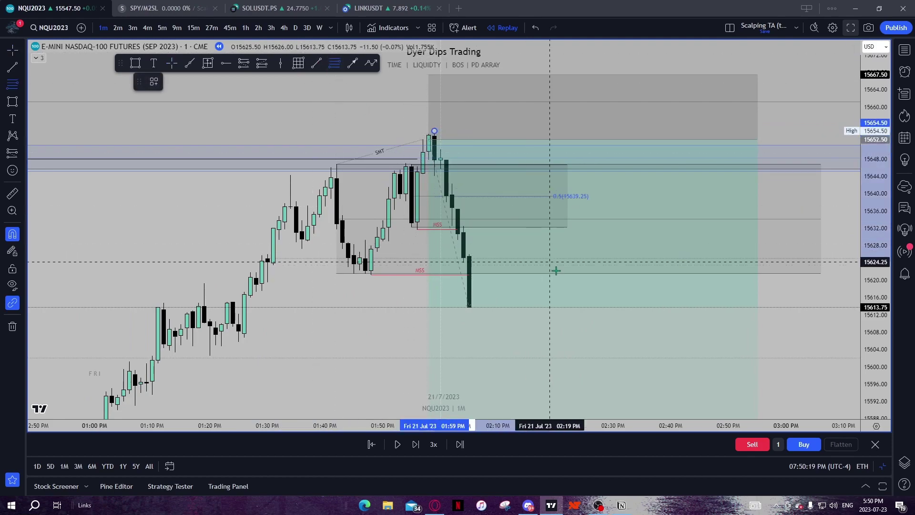
left_click(584, 307)
left_click(401, 325)
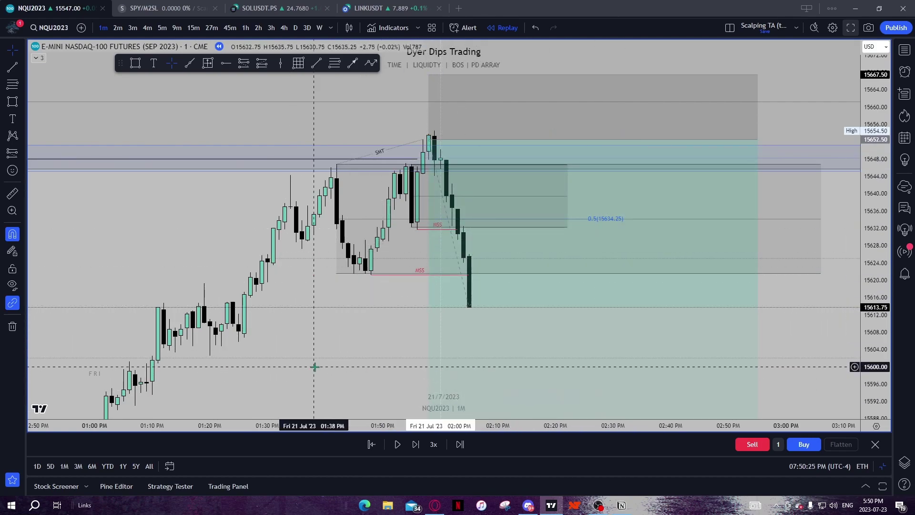
Step: Step the NASDAQ-100 bar replay forward to the 02:06 PM candle
scroll(445, 305, "down", 2)
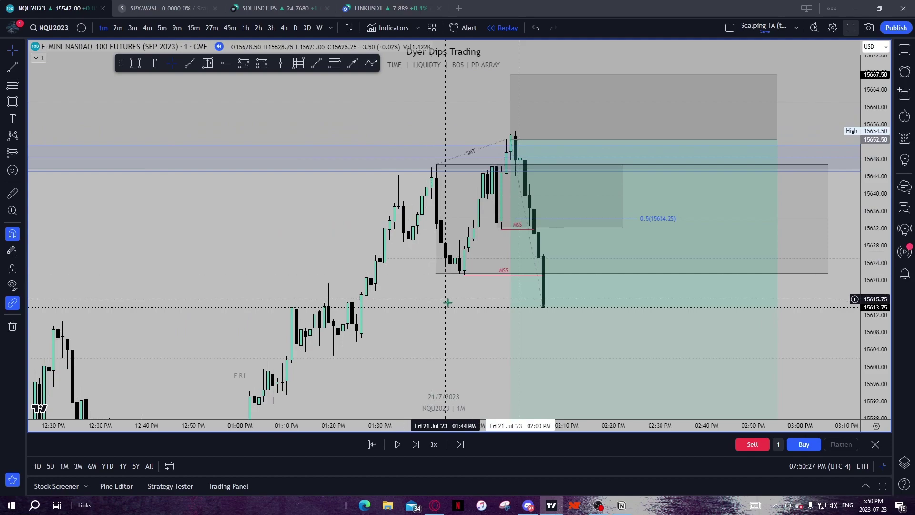
scroll(448, 300, "up", 1)
left_click(410, 449)
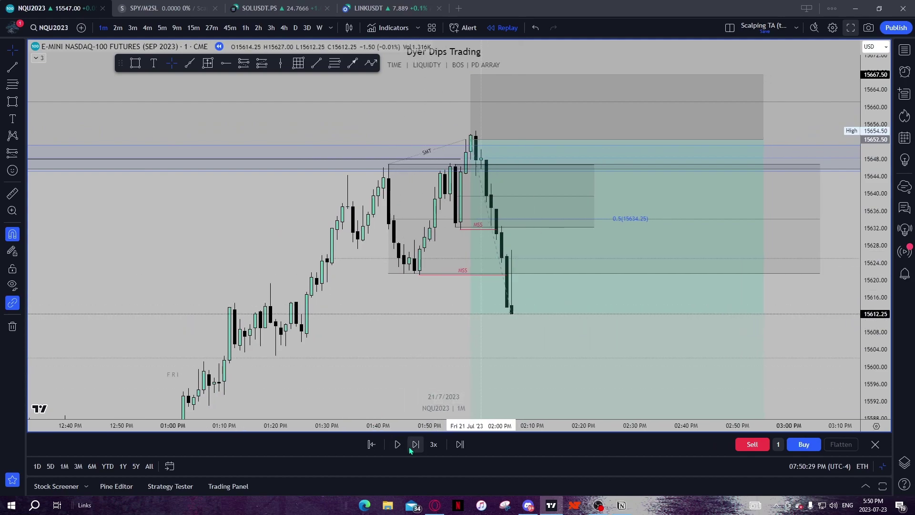
left_click(411, 449)
left_click_drag(411, 345, 401, 356)
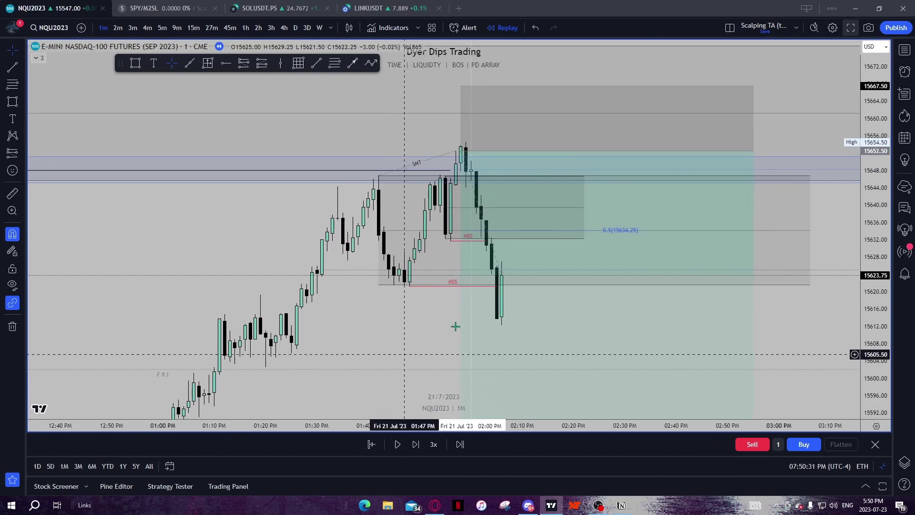
Step: Move the Fibonacci retracement's low anchor to the 15612.25 low of the 02:06 PM candle
left_click_drag(597, 319, 600, 325)
key("ctrl+z")
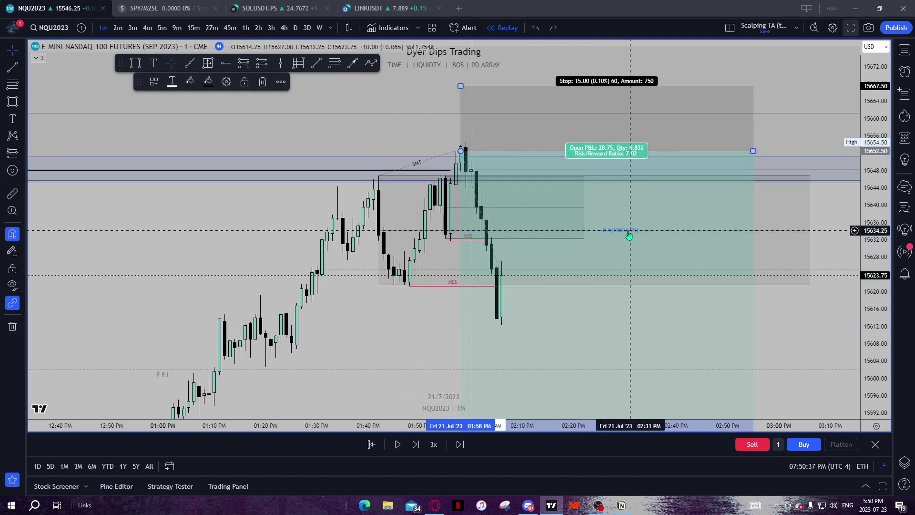
left_click_drag(888, 303, 888, 300)
left_click(828, 310)
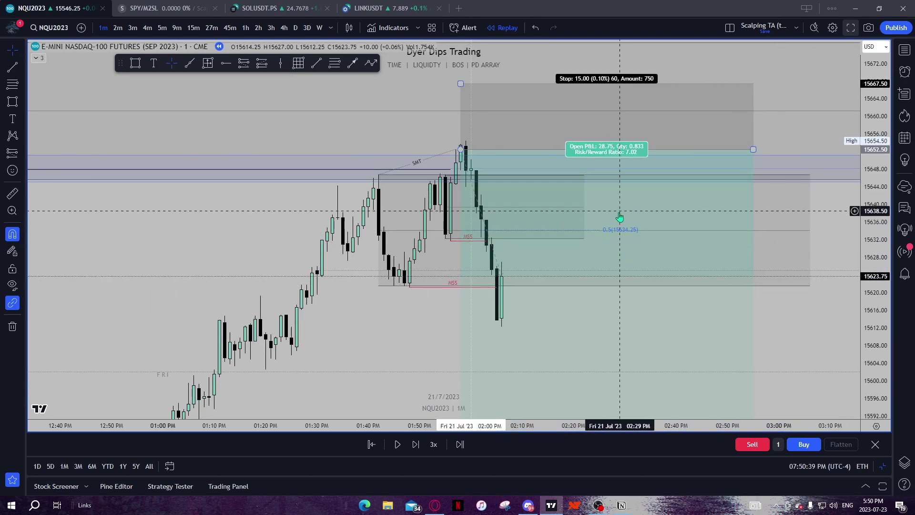
left_click_drag(599, 319, 600, 329)
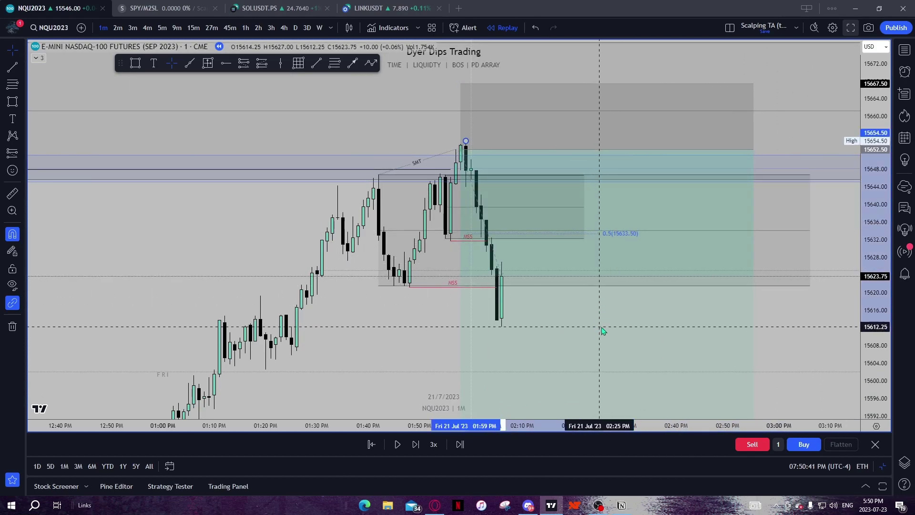
left_click(602, 328)
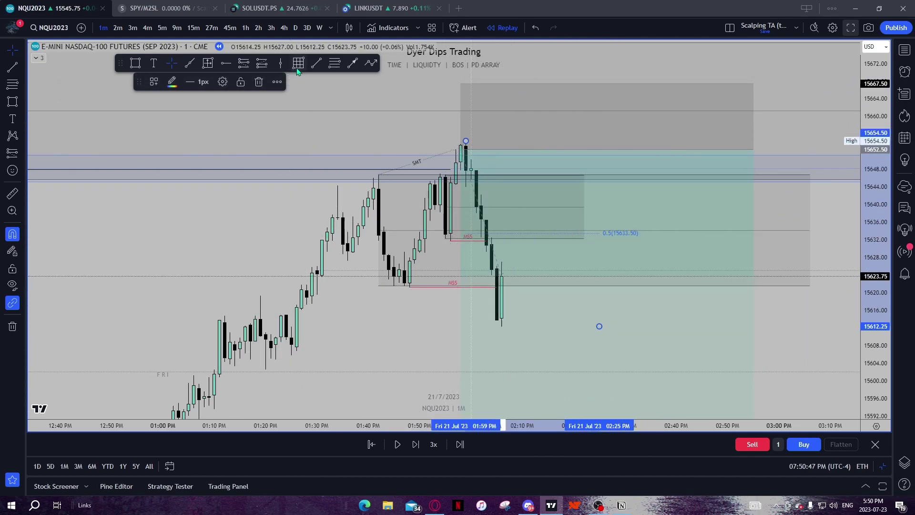
Step: Draw a horizontal trend line at 15632.25 from 01:55 PM to 02:09 PM and colour it yellow
key("alt+t")
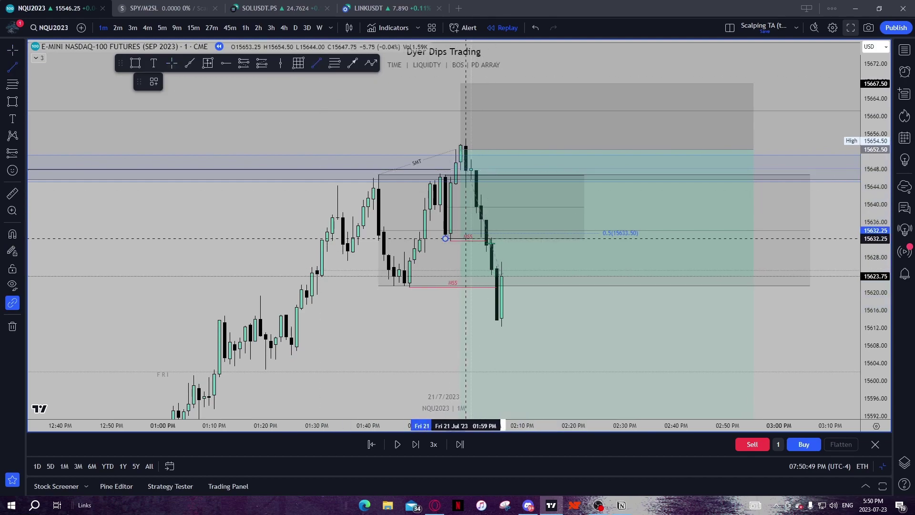
left_click(517, 238)
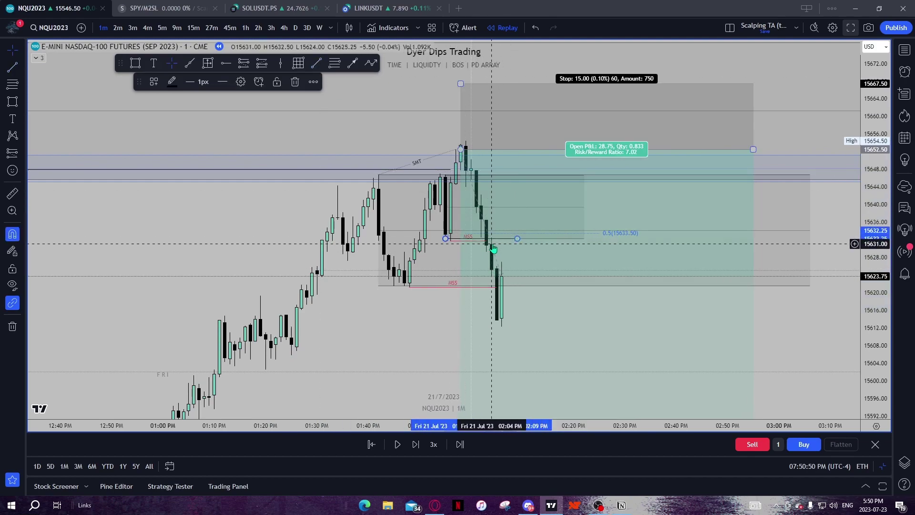
double_click(517, 238)
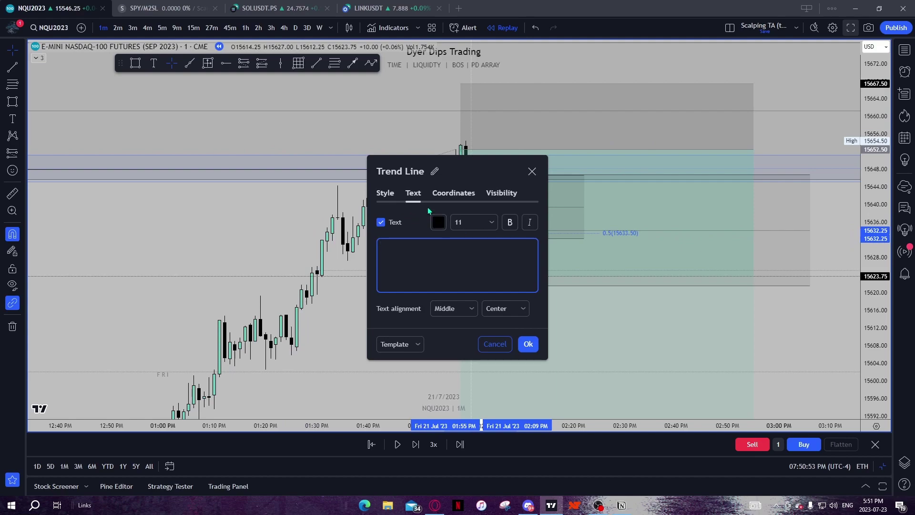
left_click(442, 115)
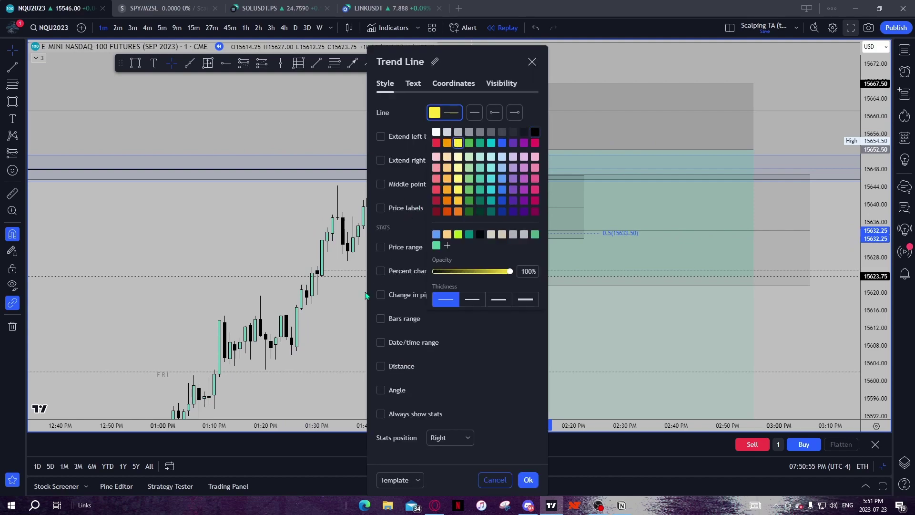
left_click(370, 294)
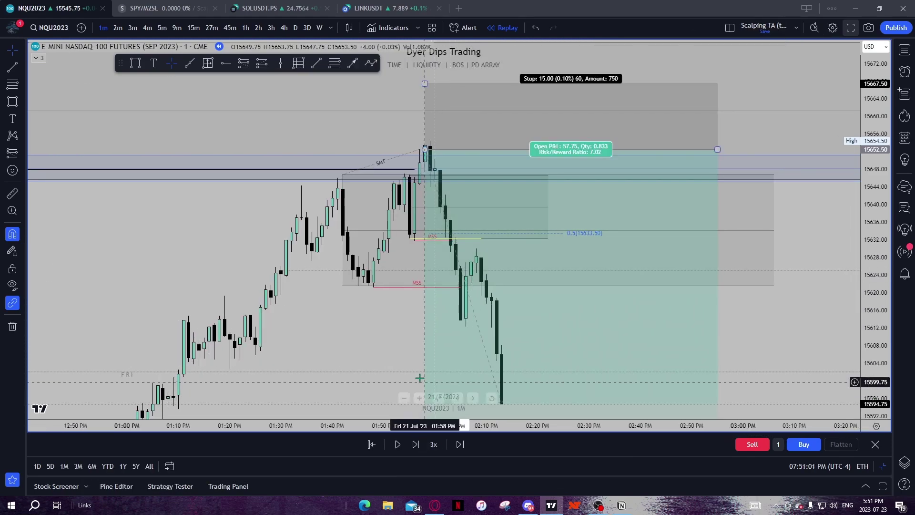
Step: Step the NASDAQ-100 bar replay forward to the 02:16 PM candle
left_click_drag(366, 304, 358, 293)
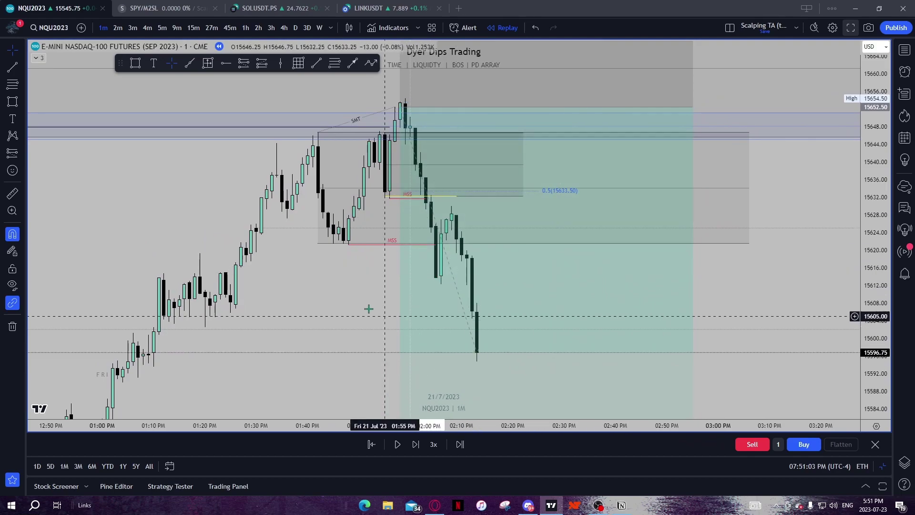
left_click_drag(359, 354, 369, 301)
left_click(416, 444)
left_click(415, 444)
left_click(415, 444)
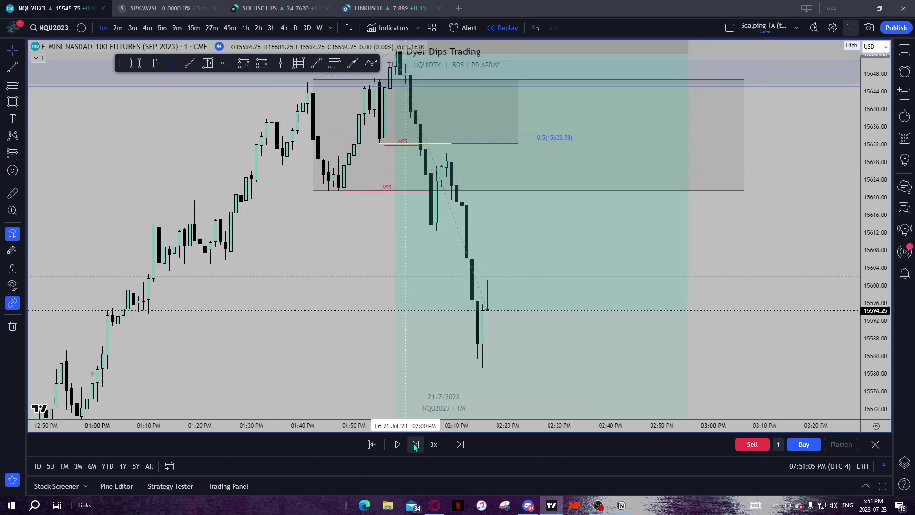
Step: On the 5-minute chart, draw a box from 15579.50 to 15591.25 between 12:55 PM and 02:50 PM and apply the FVG template
left_click(162, 28)
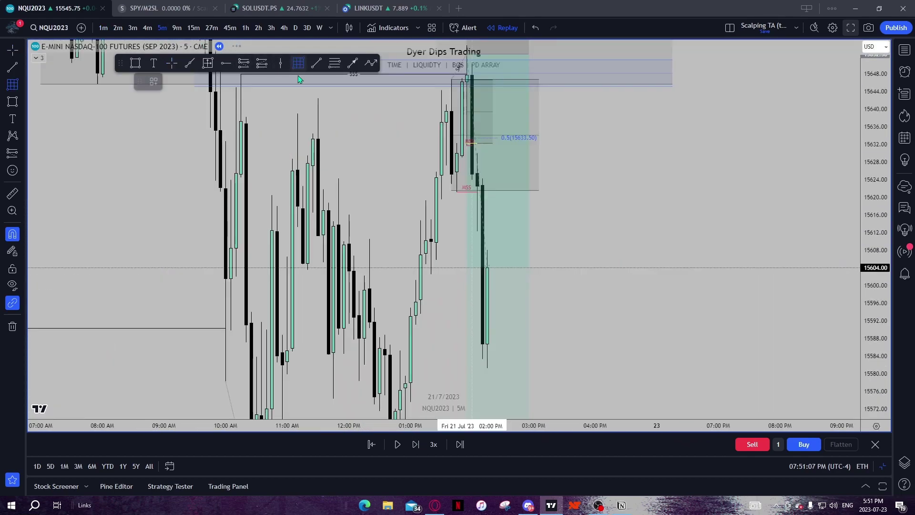
mouse_move(410, 349)
left_mouse_down()
mouse_move(502, 337)
mouse_move(523, 324)
left_mouse_up()
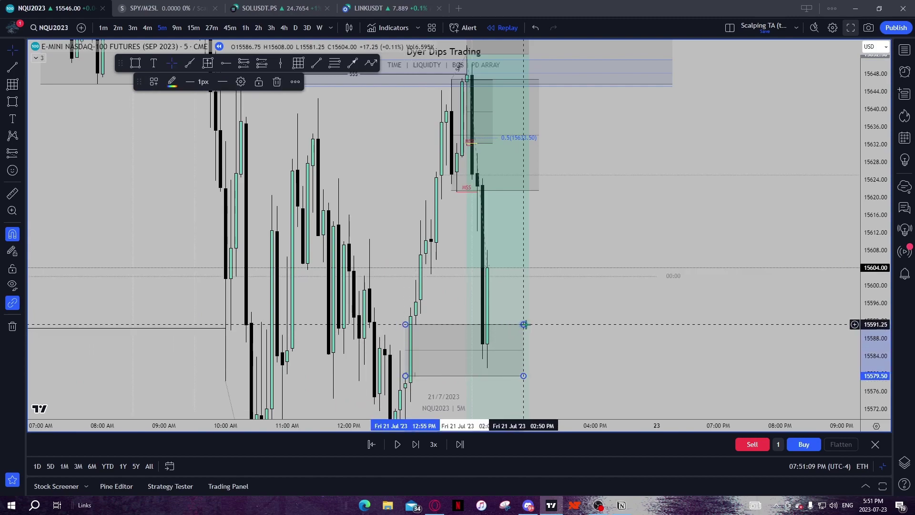
right_click(525, 325)
mouse_move(596, 277)
left_click(660, 329)
Step: Lower the short position's stop to 15652.75, just above its entry
left_click_drag(634, 333, 705, 290)
scroll(677, 311, "up", 2)
left_click_drag(669, 242, 673, 333)
left_click_drag(708, 168, 715, 306)
left_click_drag(507, 148, 507, 212)
left_click(700, 317)
Step: Return to the 1-minute chart and remove the blue box below price
left_click(103, 27)
left_click_drag(310, 351, 306, 170)
scroll(364, 236, "down", 2)
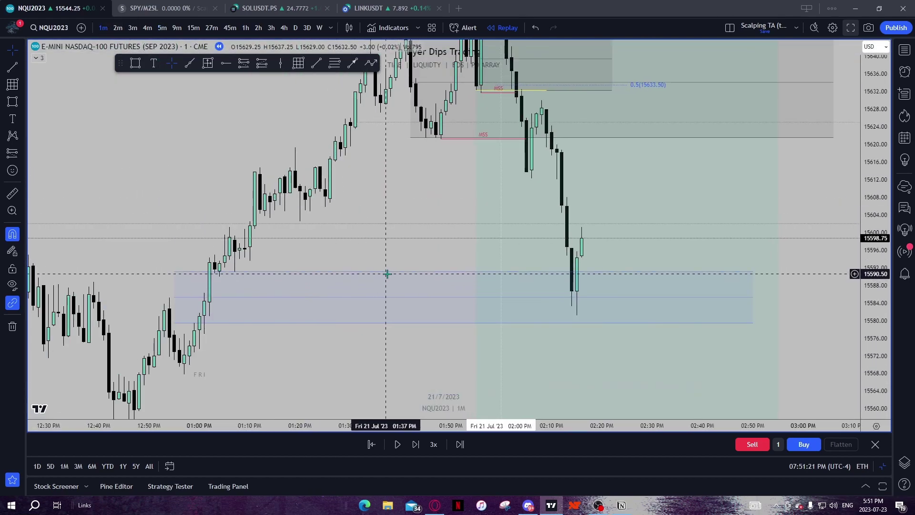
mouse_move(443, 205)
left_mouse_down()
mouse_move(399, 334)
mouse_move(440, 242)
left_mouse_up()
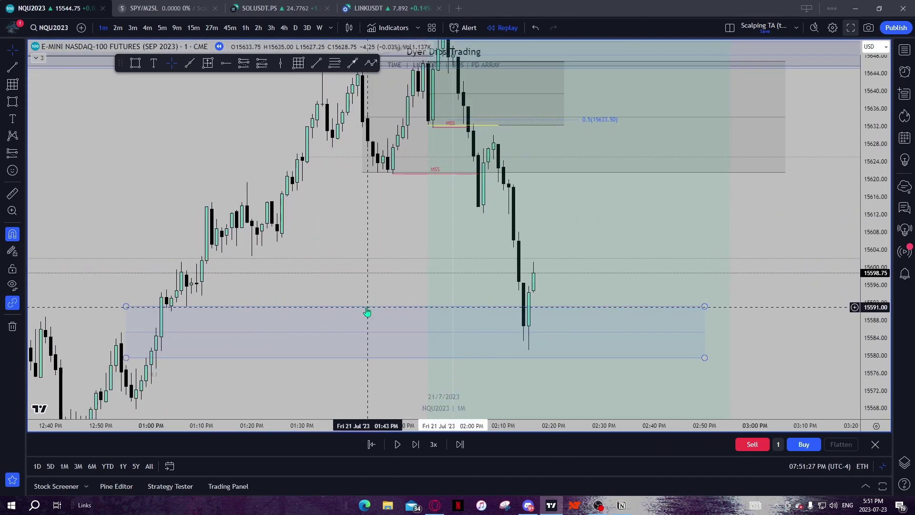
middle_click(366, 308)
Step: Draw a horizontal trend line at 15614.25 from 02:06 PM to about 02:30 PM and apply the white "- OB" template
left_click_drag(368, 219, 352, 251)
left_click(317, 63)
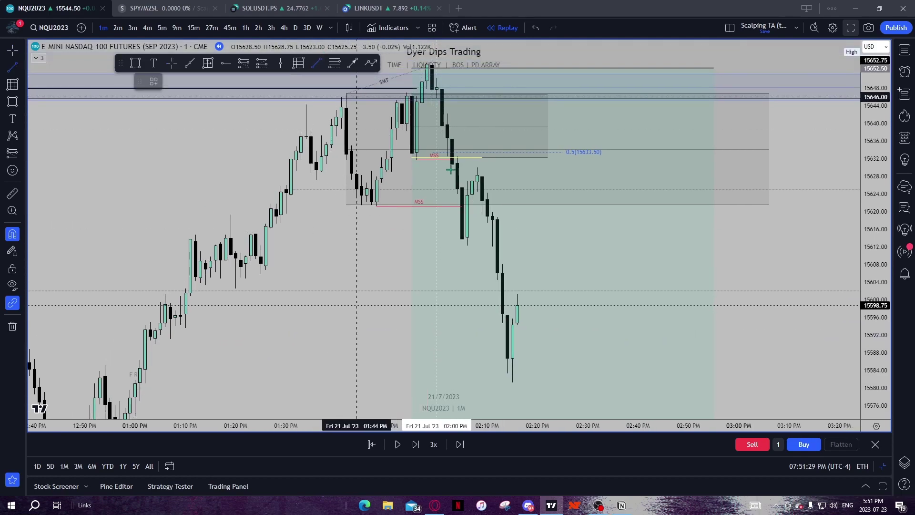
left_click(467, 238)
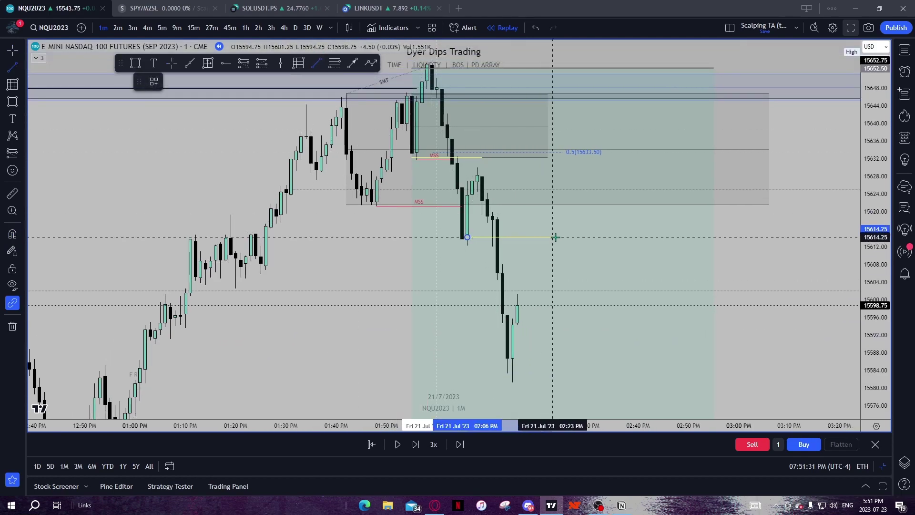
left_click(554, 237)
right_click(557, 237)
mouse_move(605, 247)
left_click(756, 279)
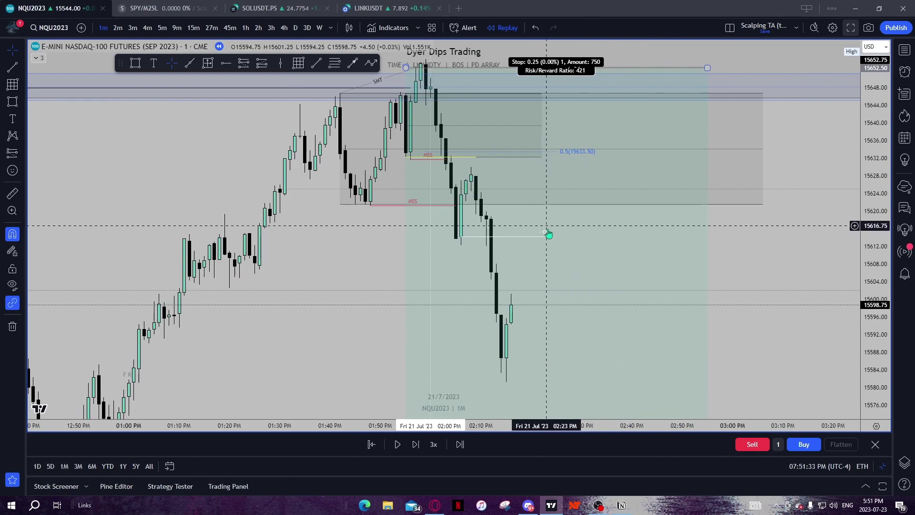
left_click_drag(553, 237, 581, 237)
left_click(817, 228)
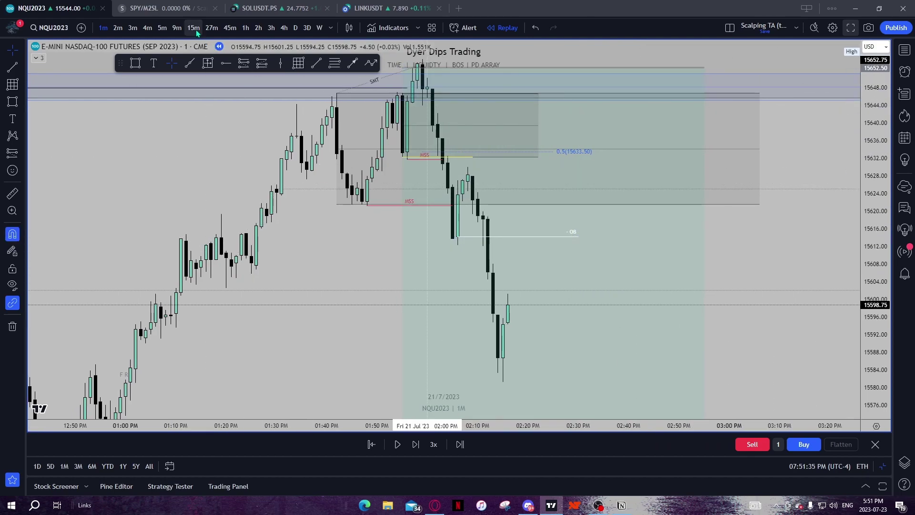
Step: On the 5-minute chart, draw a blue fair value gap box from 15612.25 to 15608.25 between 02:05 PM and 03:15 PM
left_click(163, 28)
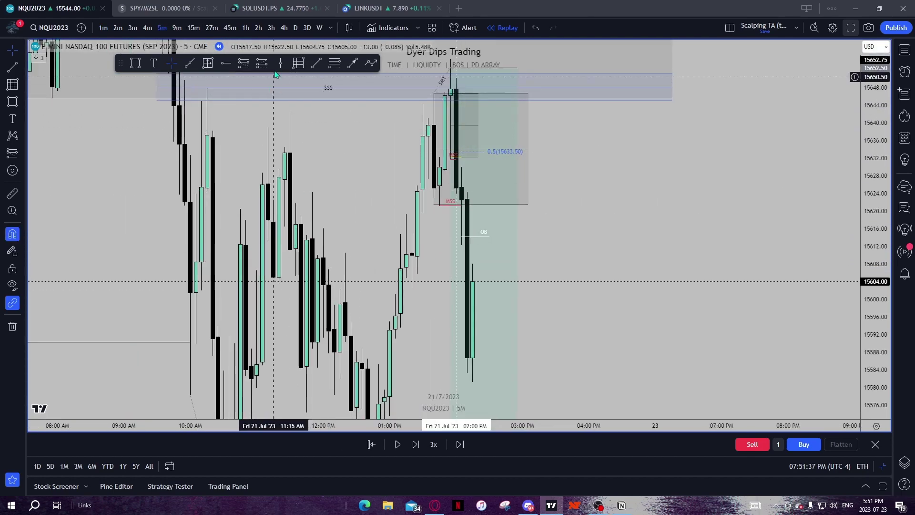
left_click_drag(461, 245, 534, 261)
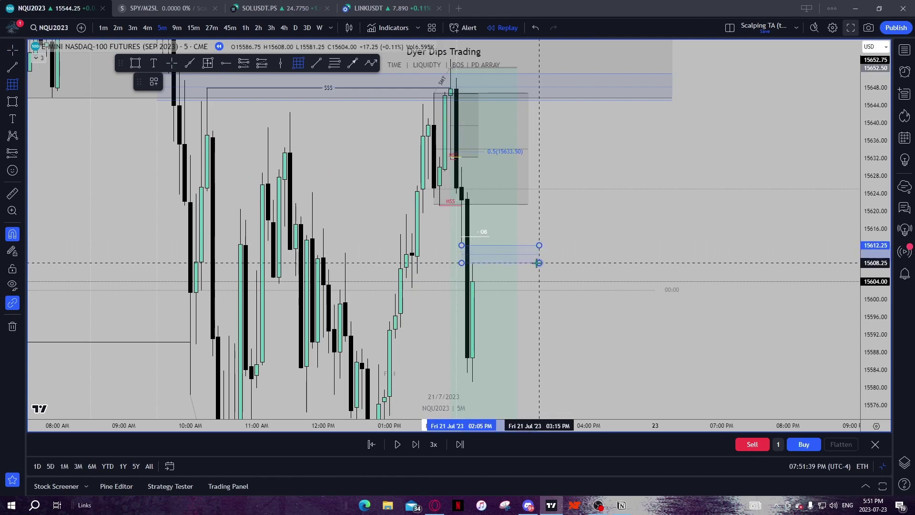
left_click(539, 263)
left_click(560, 337)
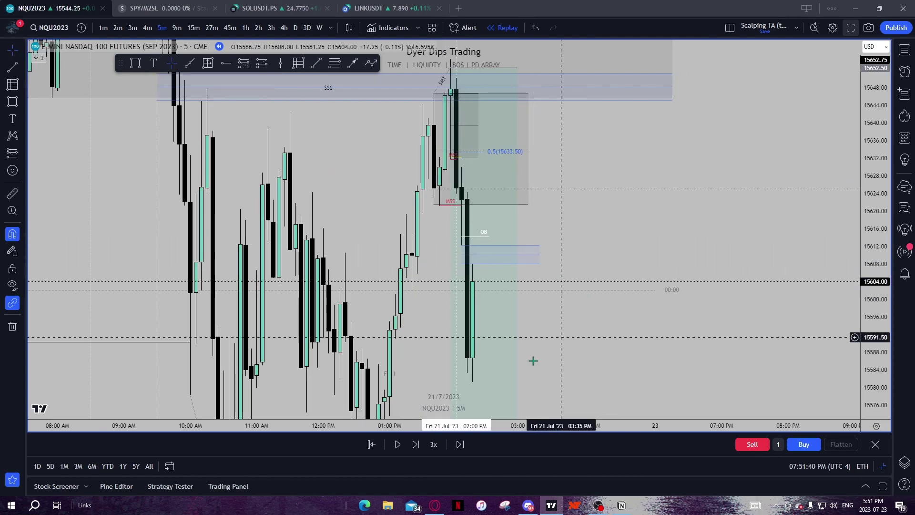
Step: Return to the 1-minute chart and advance the replay four bars, to 02:20 PM
left_click(103, 29)
left_click(415, 444)
left_click(416, 444)
left_click(416, 444)
left_click(416, 444)
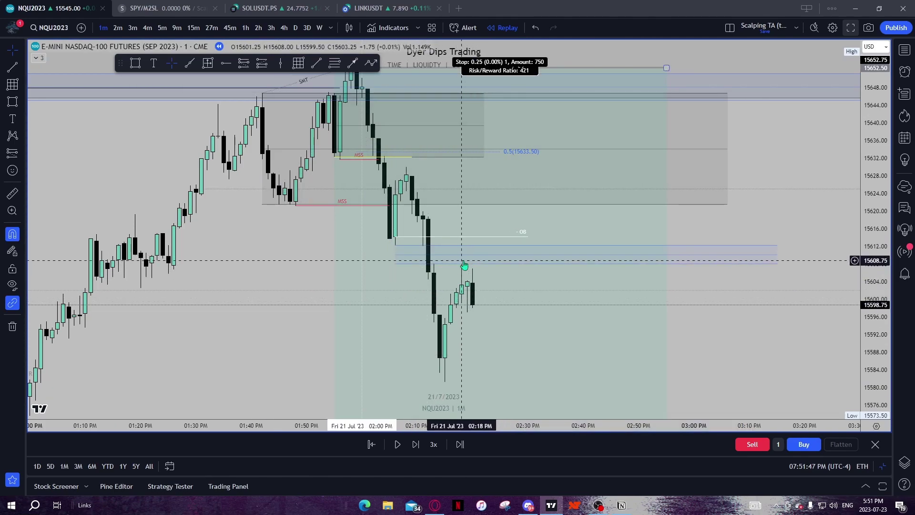
Step: Draw a horizontal trend line at 15608.00 from 02:18 PM to about 02:30 PM and apply the $$$ template
key("alt+t")
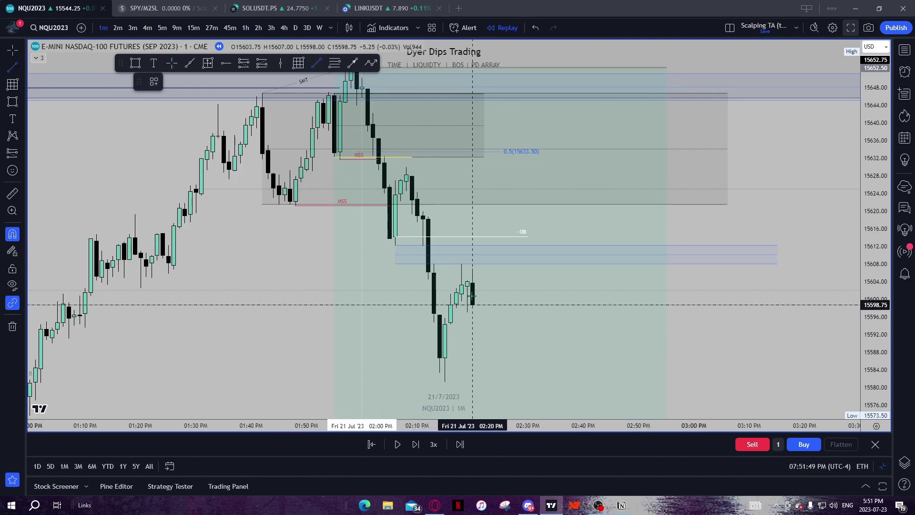
left_click(463, 264)
left_click(527, 264)
right_click(527, 264)
mouse_move(555, 281)
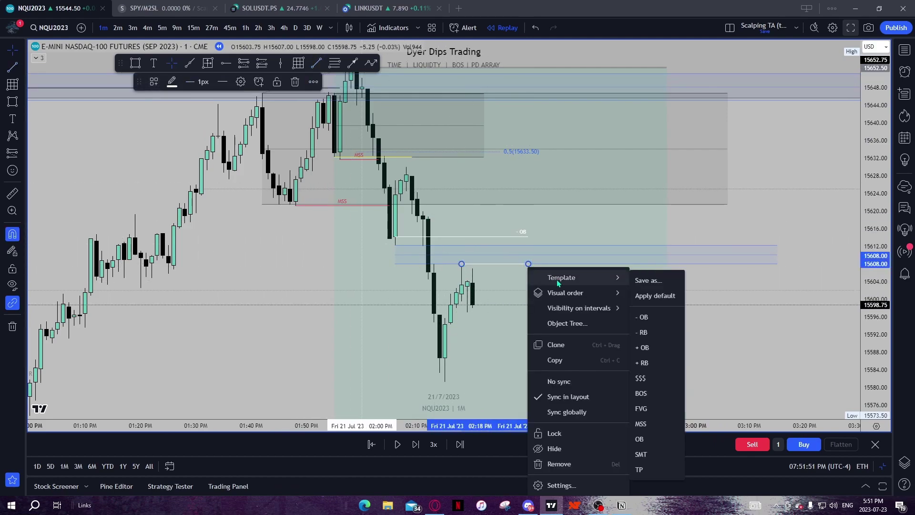
left_click(641, 378)
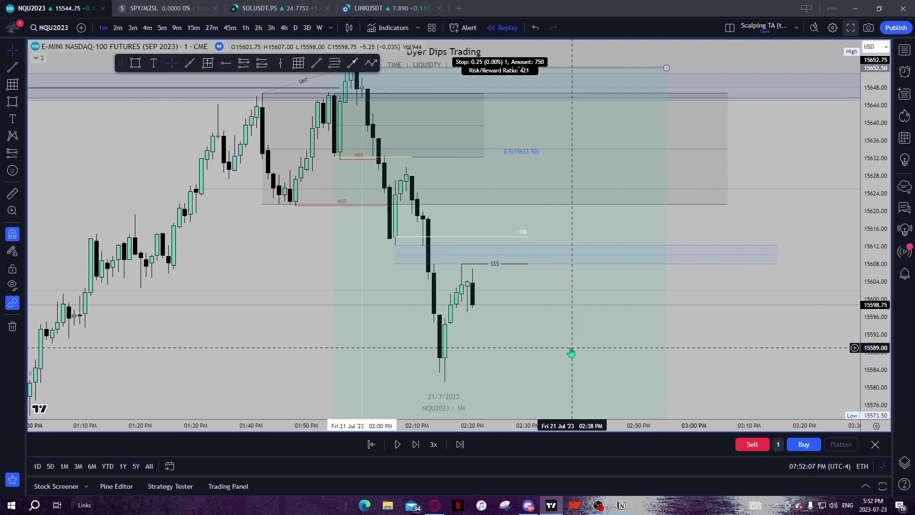
left_click(461, 264)
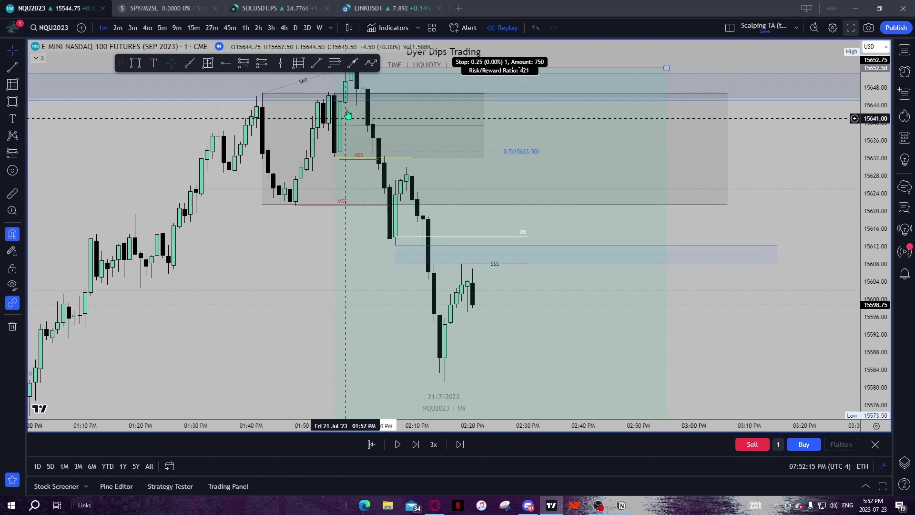
Step: Advance the replay five more bars past the $$$ high
left_click(415, 444)
left_click(415, 444)
left_click(415, 444)
left_click(415, 444)
left_click(415, 444)
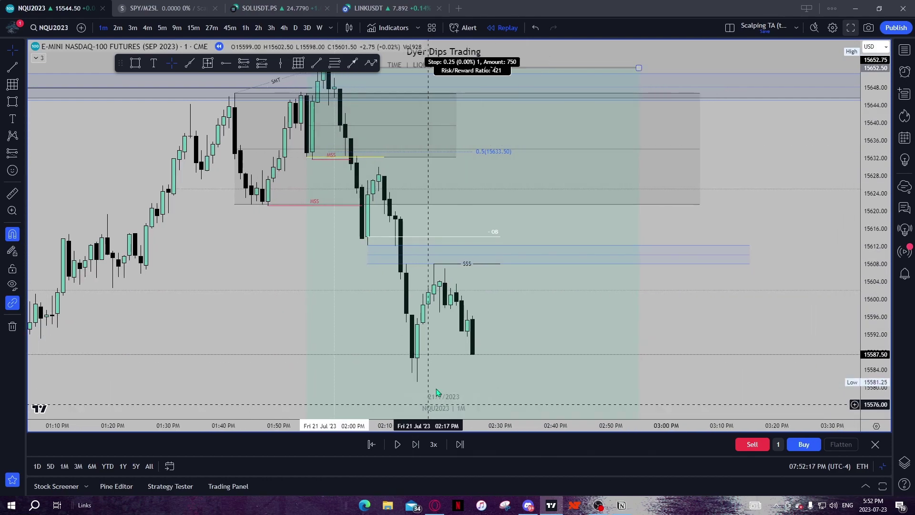
Step: Draw a horizontal trend line at 15608.50 from 02:16 PM to 02:43 PM and colour it yellow
left_click(320, 63)
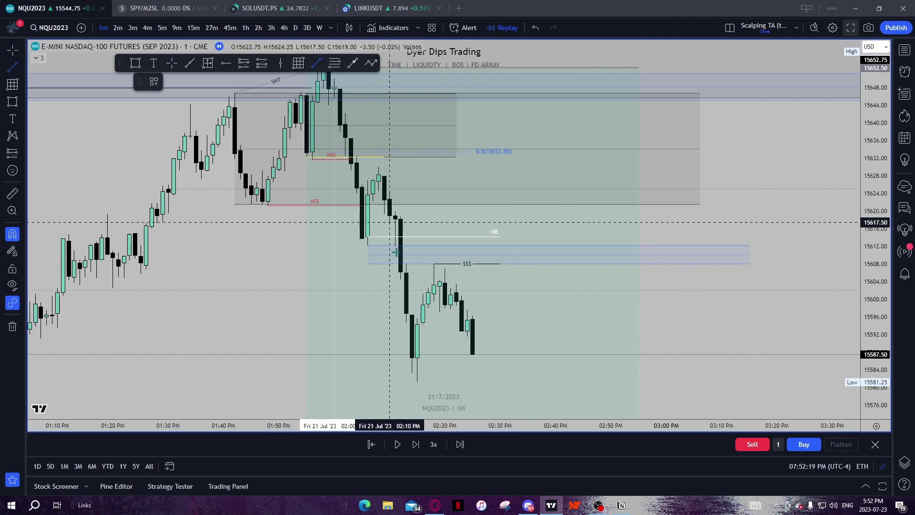
left_click(422, 261)
left_click(571, 262)
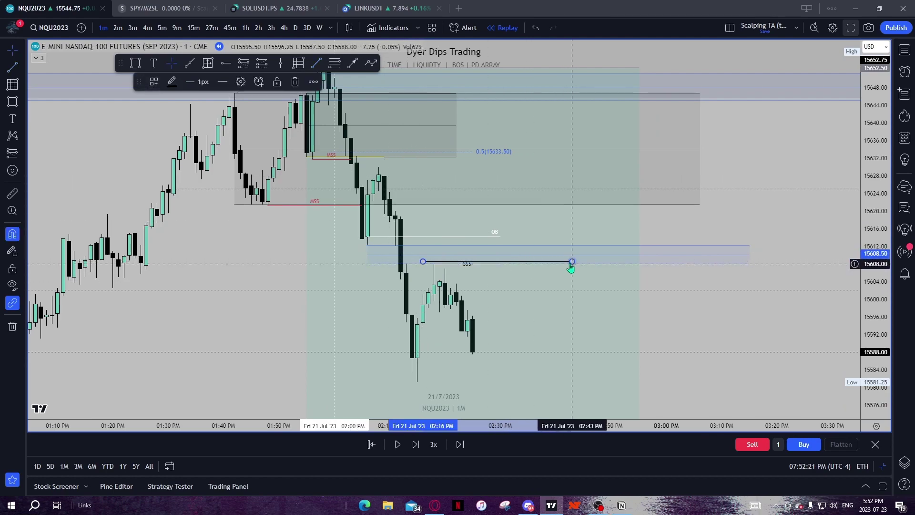
right_click(572, 262)
left_click(572, 262)
double_click(571, 262)
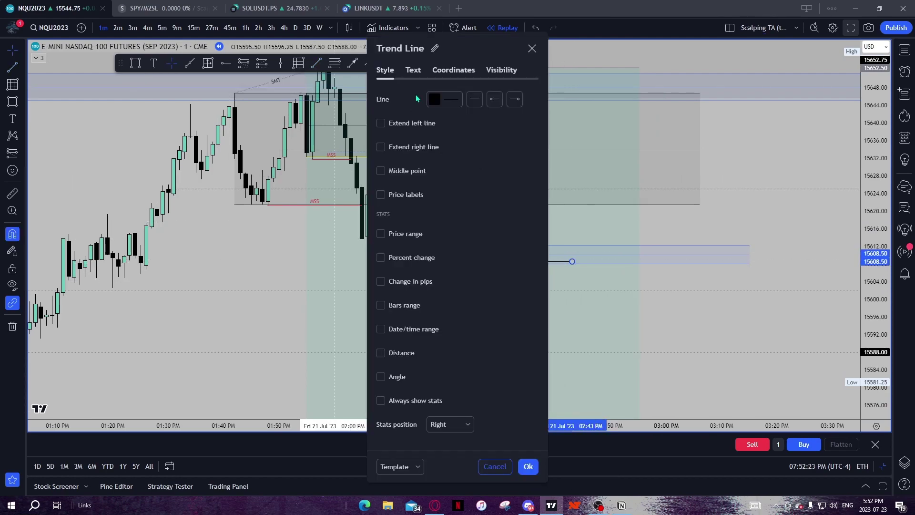
left_click(439, 98)
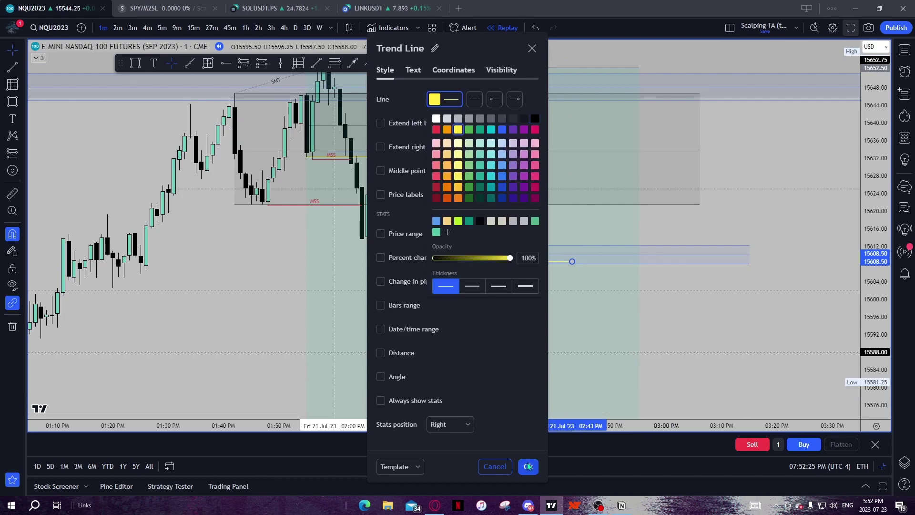
left_click(529, 466)
left_click(711, 340)
Step: Advance the replay bar by bar to about 02:43 PM, up to price reaching the yellow line
left_click_drag(711, 329, 696, 249)
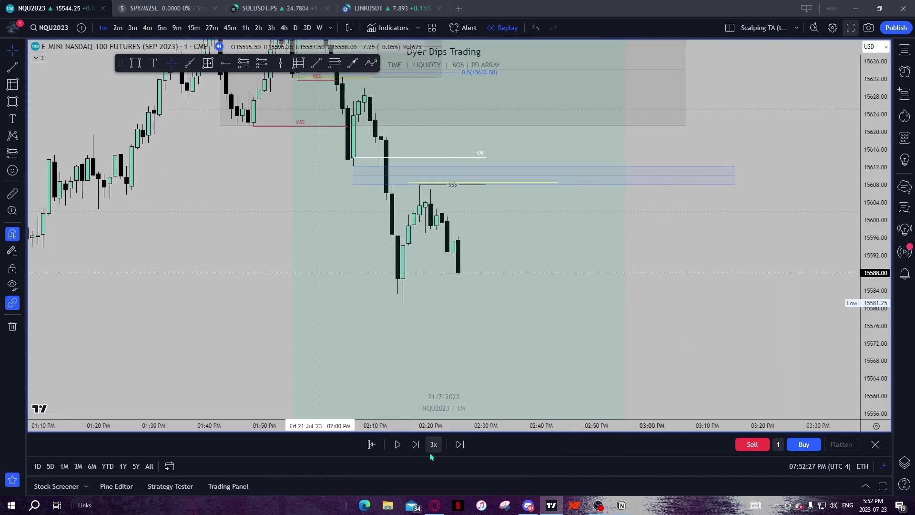
left_click(415, 440)
left_click(415, 439)
left_click(415, 439)
left_click(415, 439)
left_click(415, 439)
left_click(415, 439)
left_click(415, 439)
left_click(415, 438)
left_click(415, 440)
left_click(415, 439)
left_click(415, 439)
left_click(416, 439)
left_click(416, 439)
left_click(415, 440)
left_click(416, 439)
left_click(415, 439)
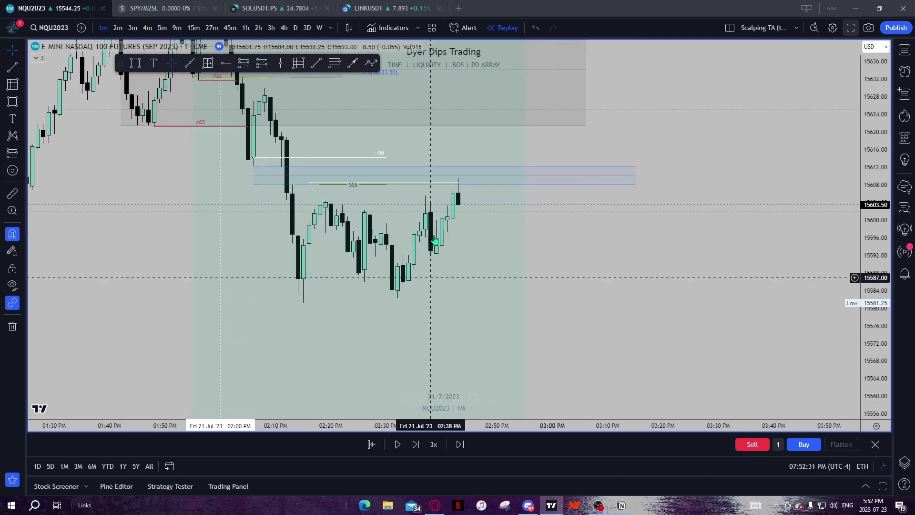
Step: Advance the replay to about 02:47 PM and extend the white - OB line's end to 02:54 PM
key("shift+Right")
key("shift+Right")
key("shift+Right")
key("shift+Right")
key("shift+Right")
left_click(365, 157)
left_click_drag(371, 160, 496, 155)
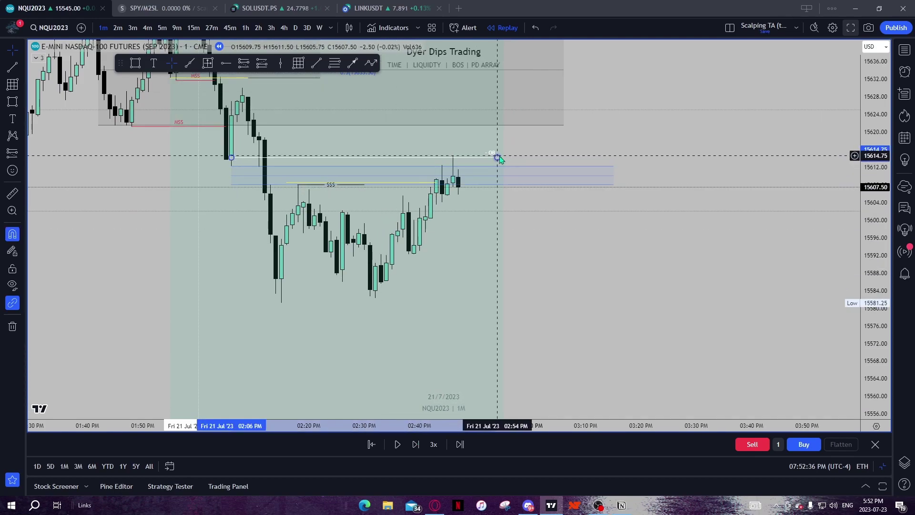
Step: Advance the replay bar by bar to about 02:56 PM
left_click(416, 449)
left_click(416, 449)
left_click(416, 449)
left_click(416, 449)
left_click(416, 446)
left_click(416, 446)
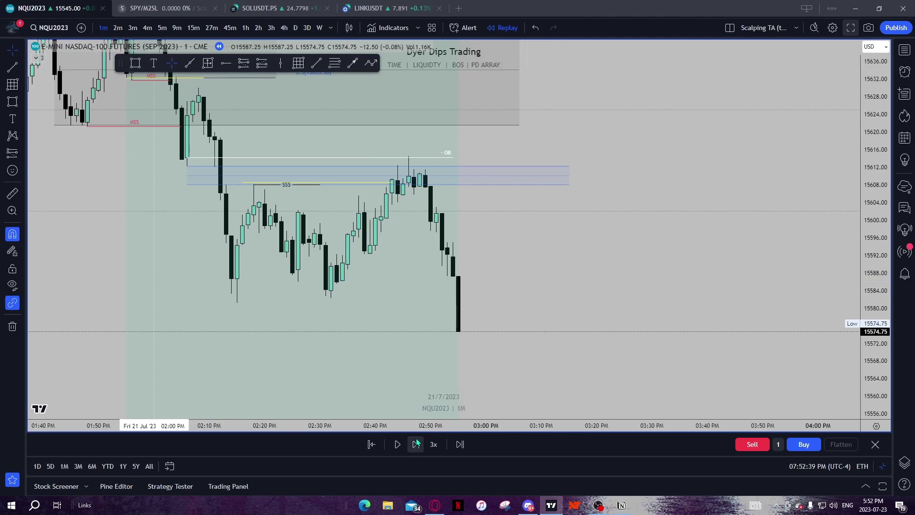
left_click(416, 445)
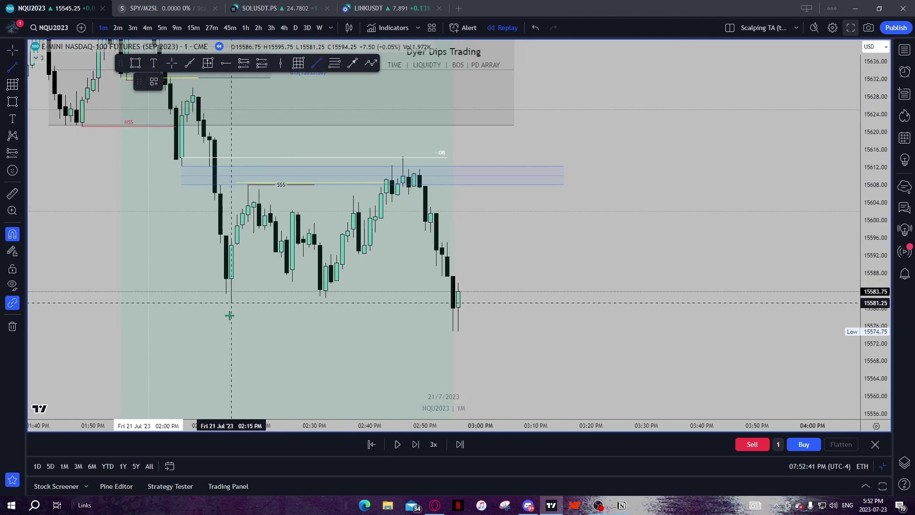
Step: Draw a horizontal trend line at 15581.25 from 02:15 PM to 02:54 PM and apply the TP template
left_click(448, 307)
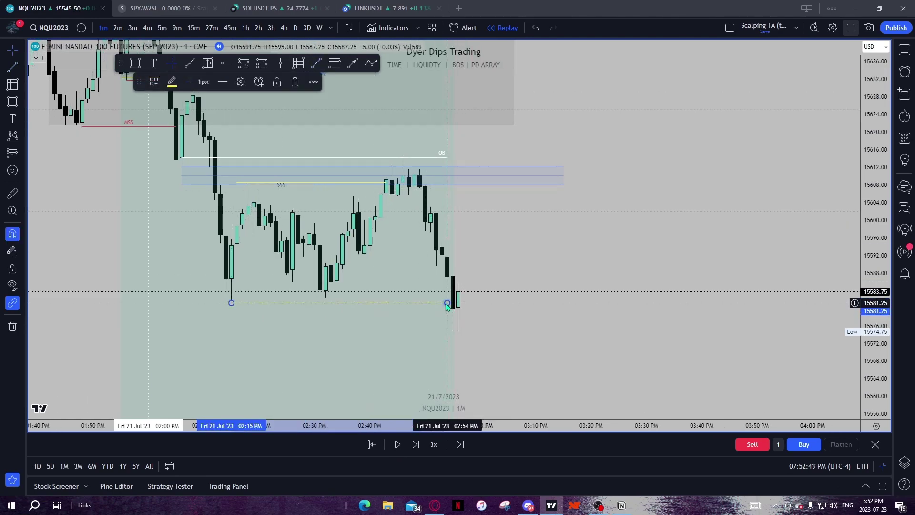
right_click(447, 305)
mouse_move(479, 277)
left_click(557, 469)
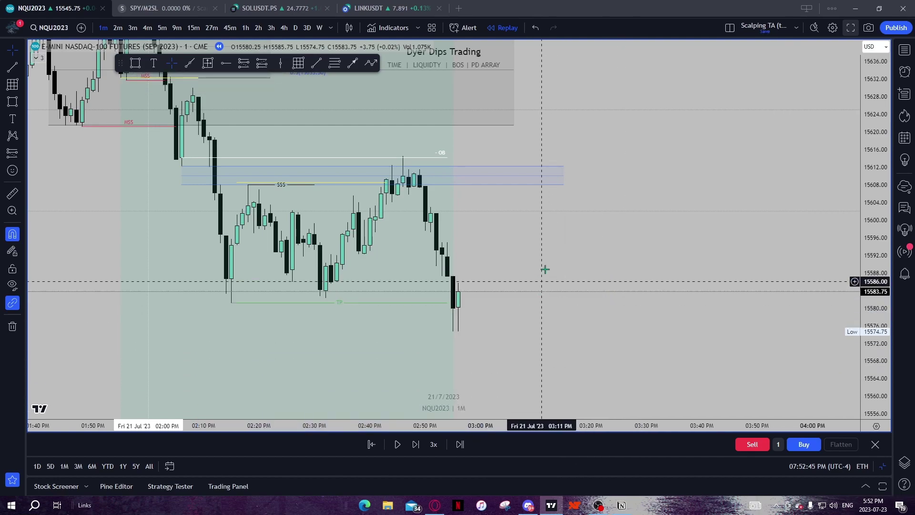
Step: Examine the whole short move against the Sellside Liquidity line at the position's target
scroll(596, 295, "down", 3)
left_click_drag(702, 322, 681, 257)
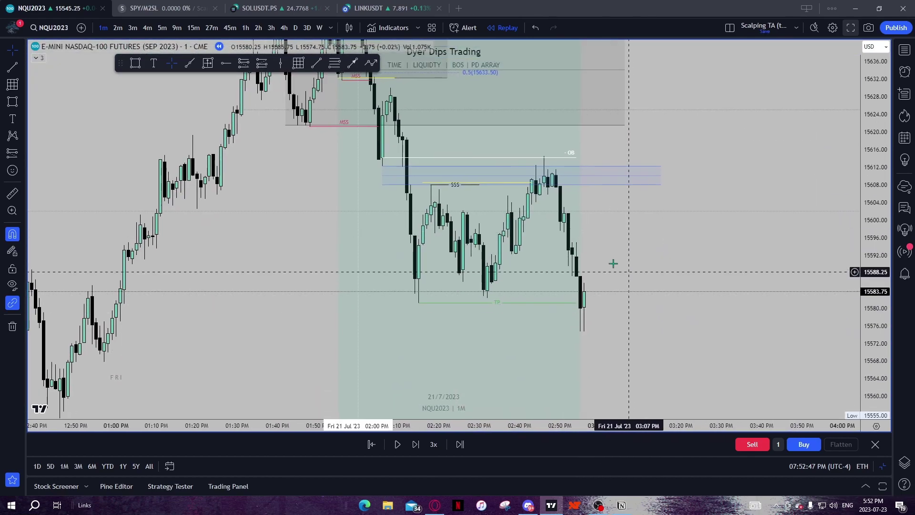
left_click_drag(669, 340, 667, 357)
left_click_drag(642, 275, 651, 149)
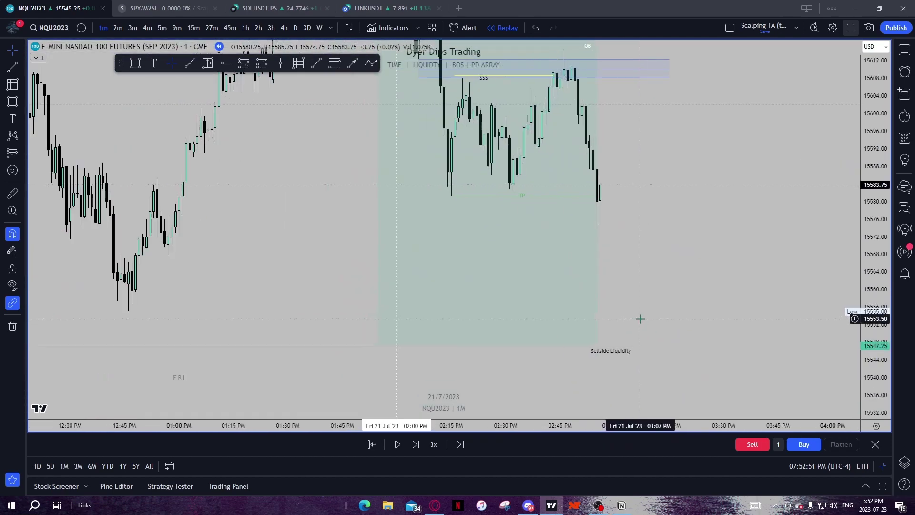
scroll(638, 319, "down", 3)
left_click_drag(876, 276, 876, 365)
left_click_drag(732, 288, 734, 356)
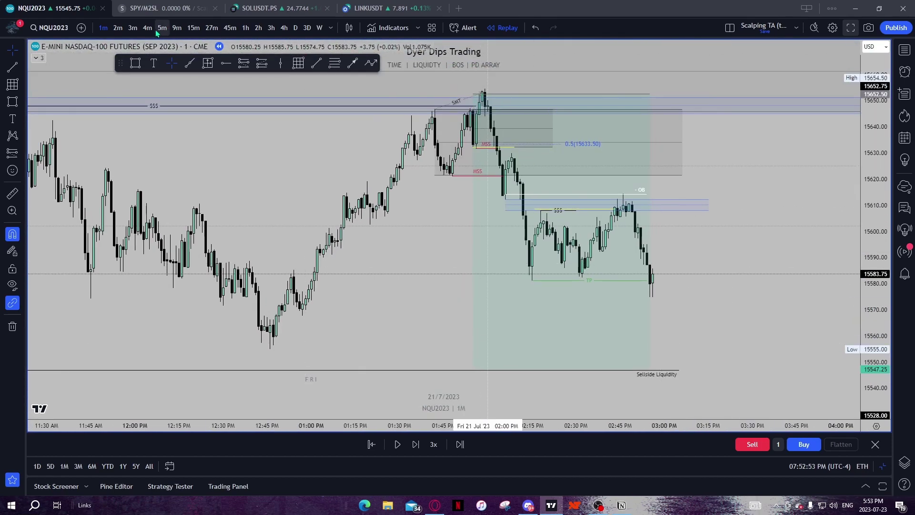
Step: On the 3-minute chart, draw a Fib retracement from 15646.75 to 15621.25 and apply the ICT Projection template
left_click(133, 29)
scroll(625, 267, "up", 4)
mouse_move(639, 255)
left_mouse_down()
mouse_move(651, 296)
mouse_move(678, 328)
left_mouse_up()
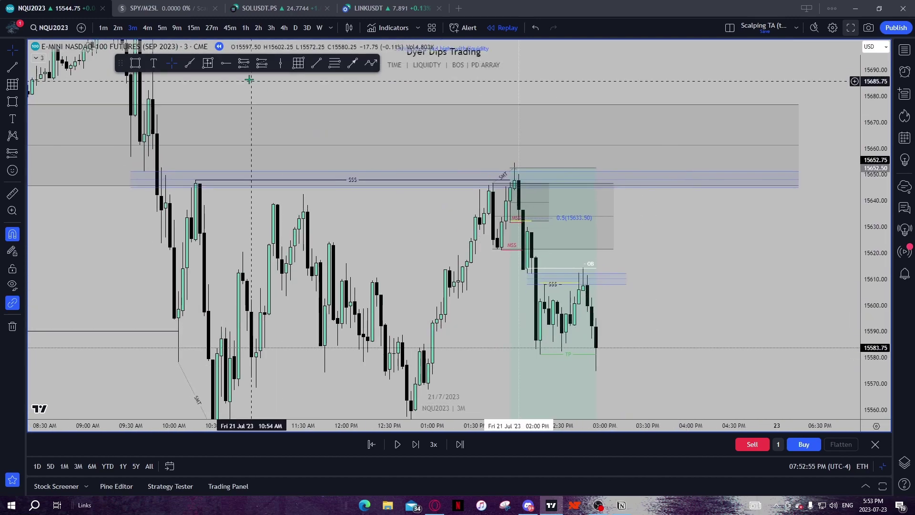
left_click(335, 65)
left_click(493, 180)
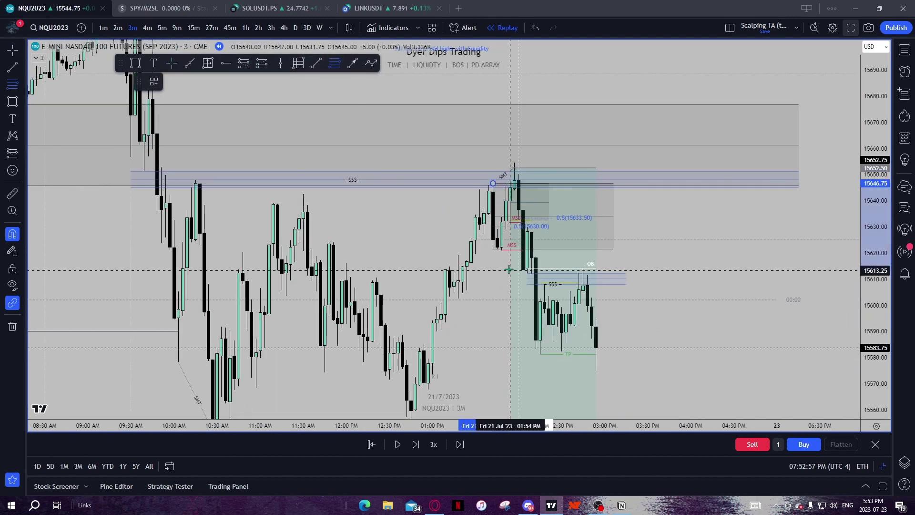
left_click(501, 251)
right_click(502, 251)
mouse_move(522, 260)
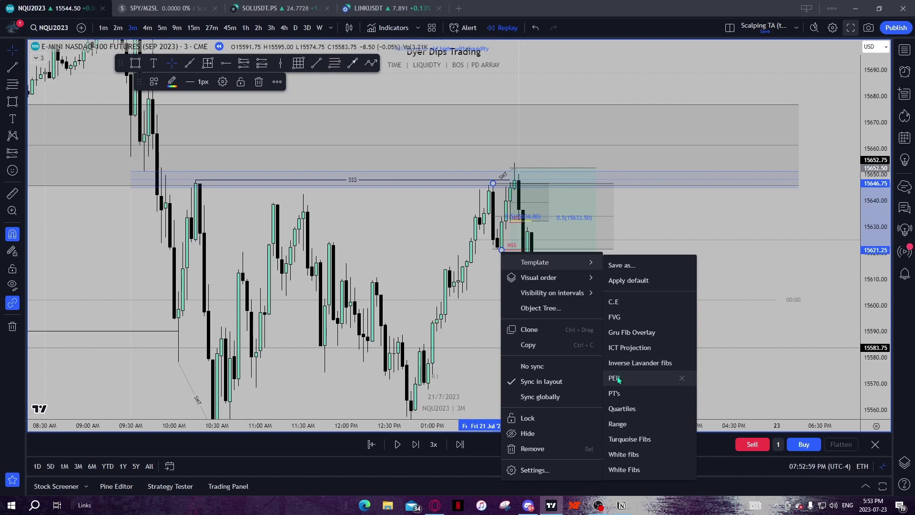
left_click(629, 348)
Step: Switch to the 5-minute chart and lower the short position's target to 15545.00, near the projection's 4 level
left_click_drag(686, 375, 654, 255)
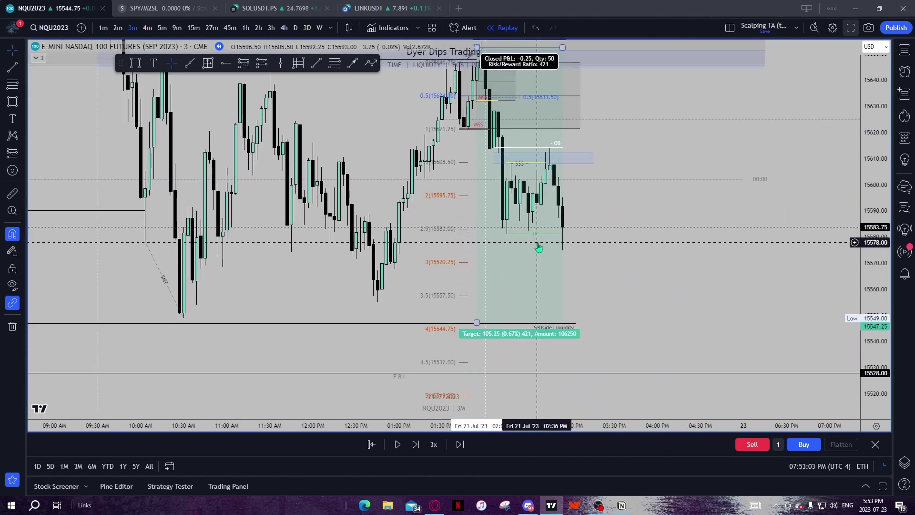
key("5")
key("Return")
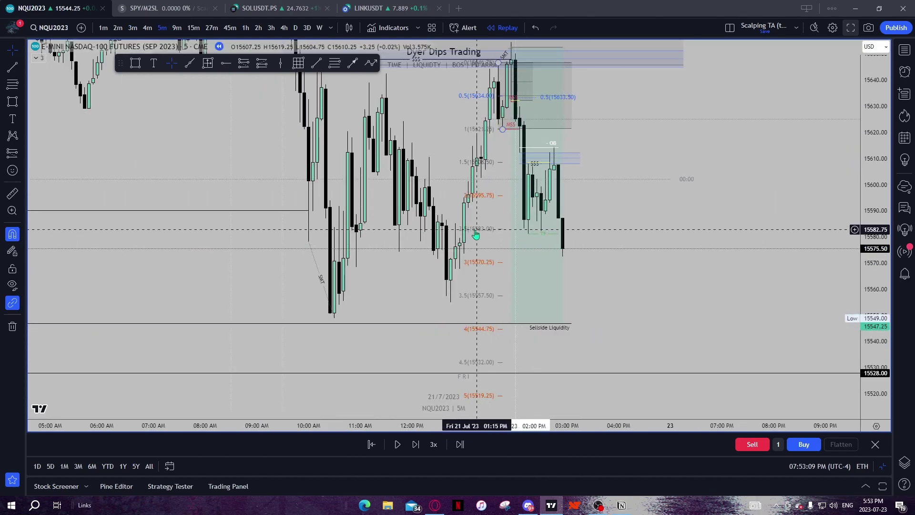
scroll(483, 237, "up", 2)
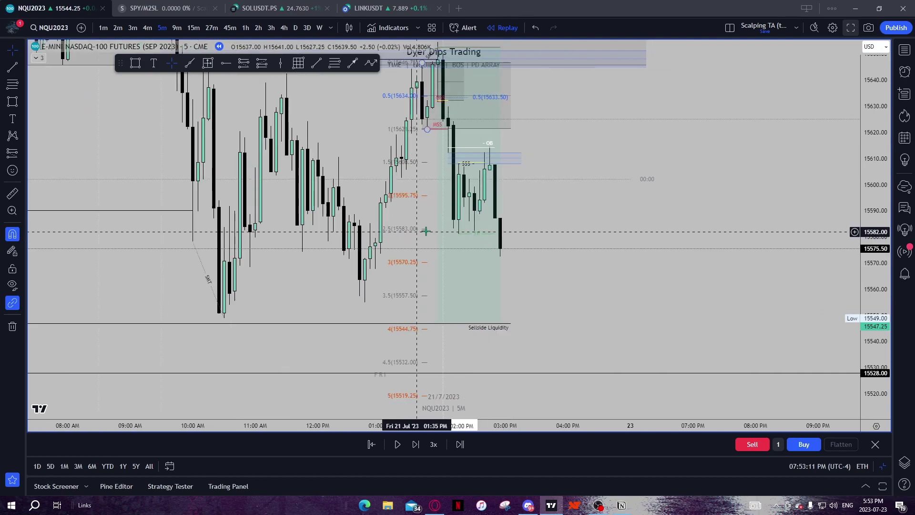
left_click_drag(438, 320, 479, 328)
left_click(578, 314)
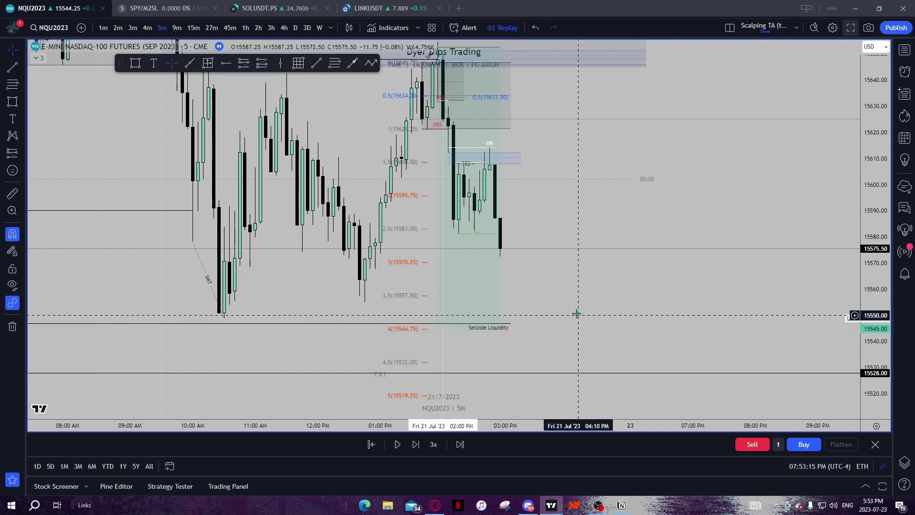
Step: Draw a horizontal trend line at 15544.75 from 01:55 PM to 02:50 PM and apply the TP template
left_click(316, 63)
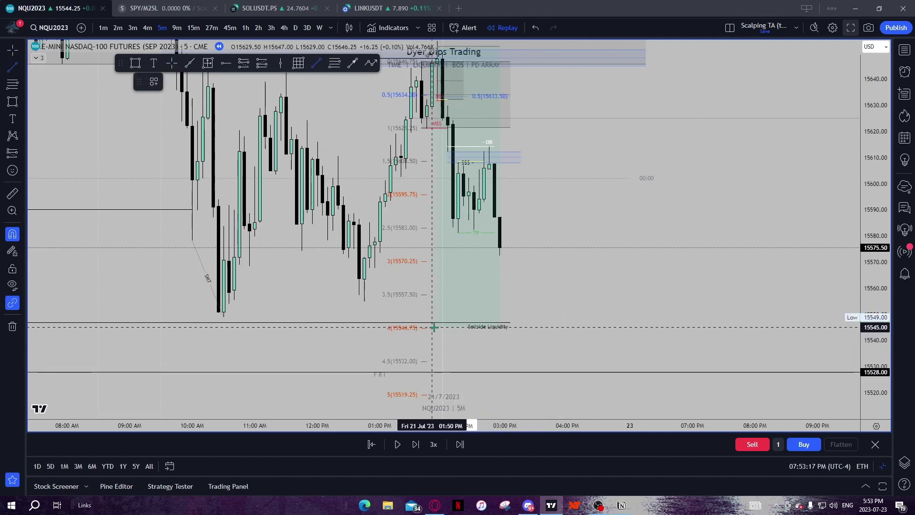
left_click(491, 331)
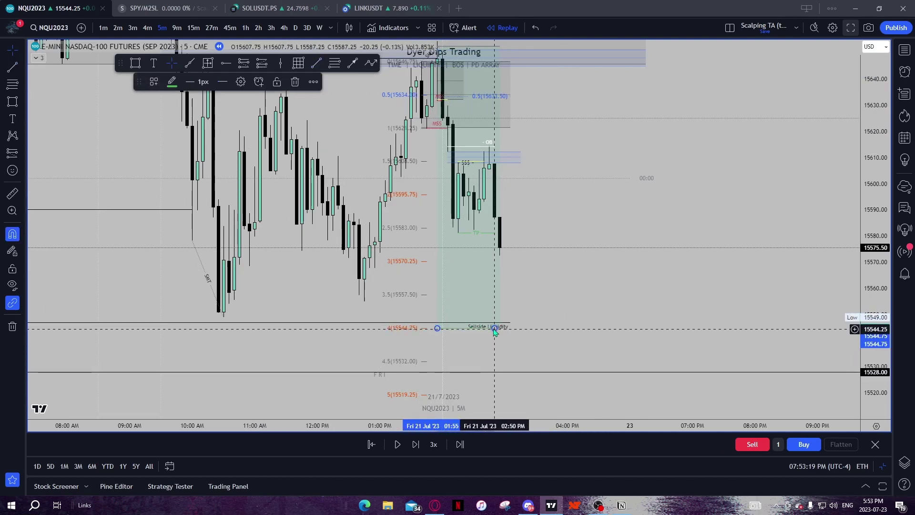
right_click(494, 327)
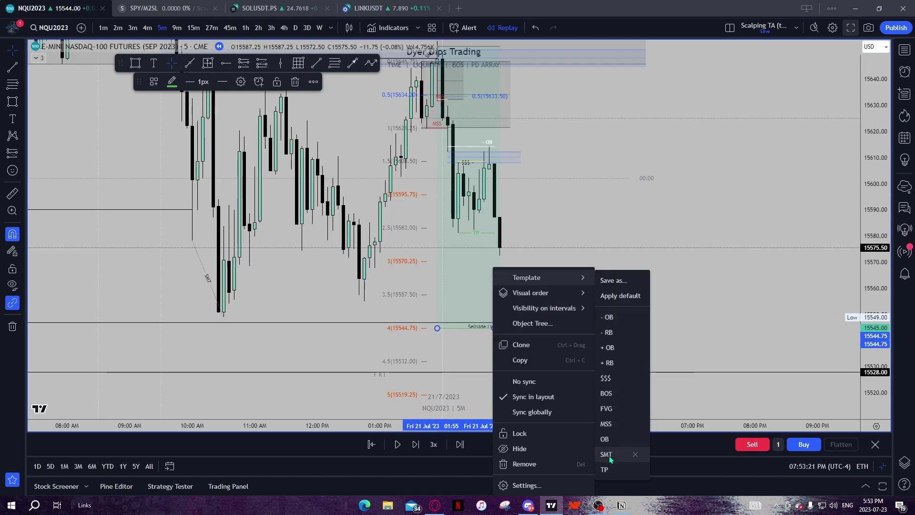
left_click(610, 468)
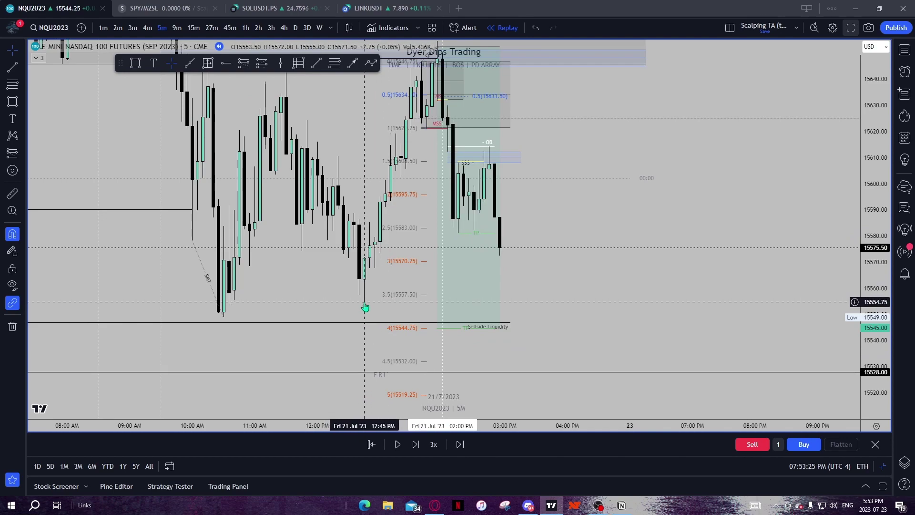
left_click(448, 322)
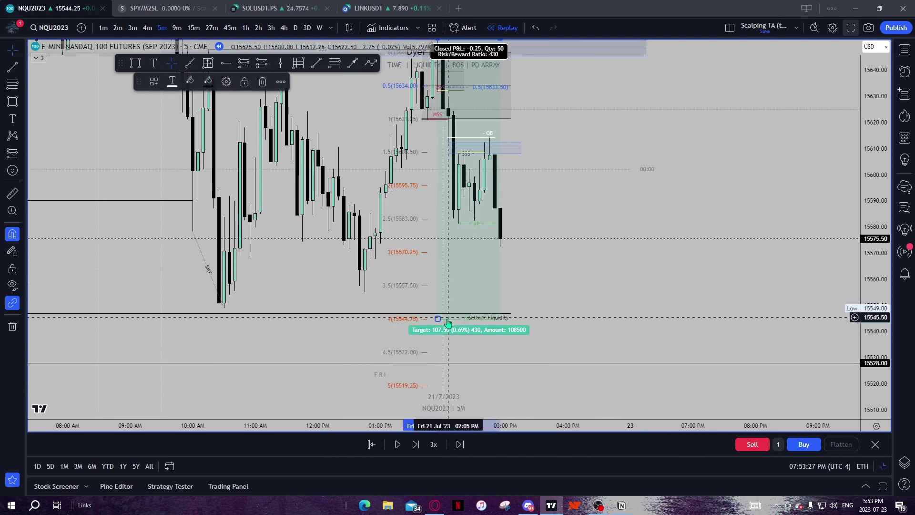
Step: Lower the short position's target to 15519.50, near the projection's 5 level, and extend the position's end to about 03:50 PM
left_click_drag(438, 318, 502, 384)
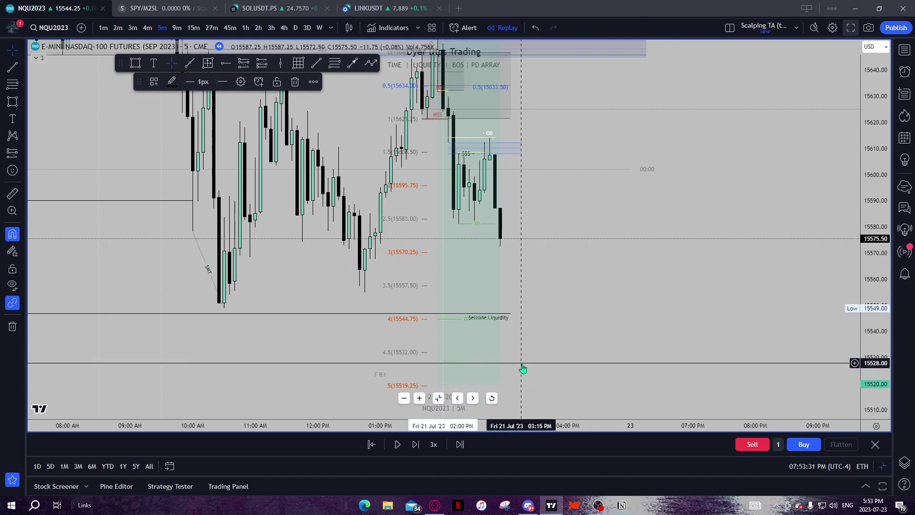
left_click(520, 374)
left_click_drag(438, 384, 482, 385)
left_click_drag(564, 301, 641, 341)
left_click_drag(578, 80, 636, 77)
left_click(694, 139)
left_click_drag(671, 313, 710, 220)
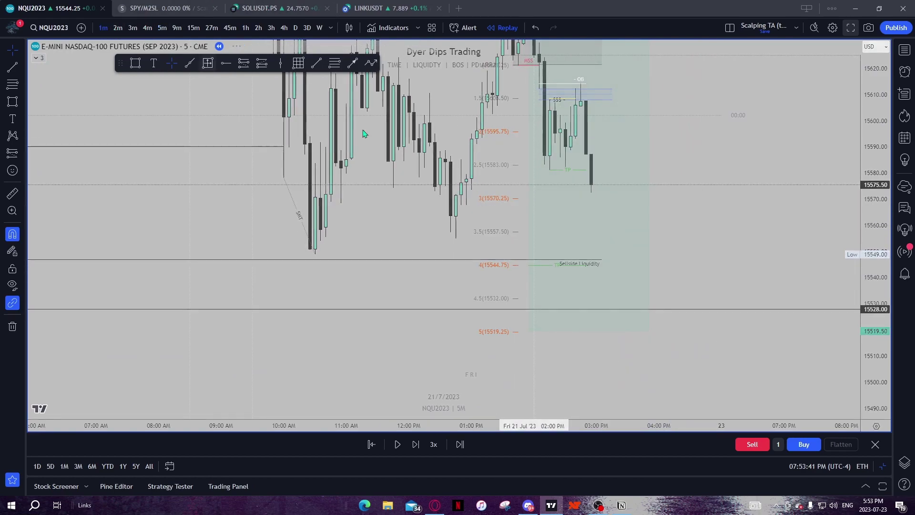
Step: On the 1-minute chart, advance the replay to about 03:09 PM and extend the TP line at 15544.75 to 03:08 PM
scroll(334, 212, "down", 1)
left_click_drag(310, 191, 190, 253)
left_click_drag(805, 316, 786, 243)
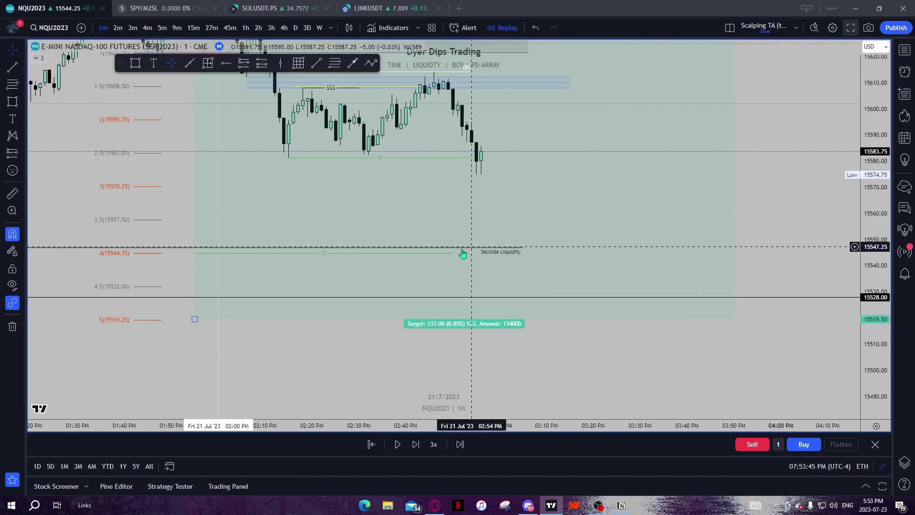
left_click_drag(461, 177, 457, 221)
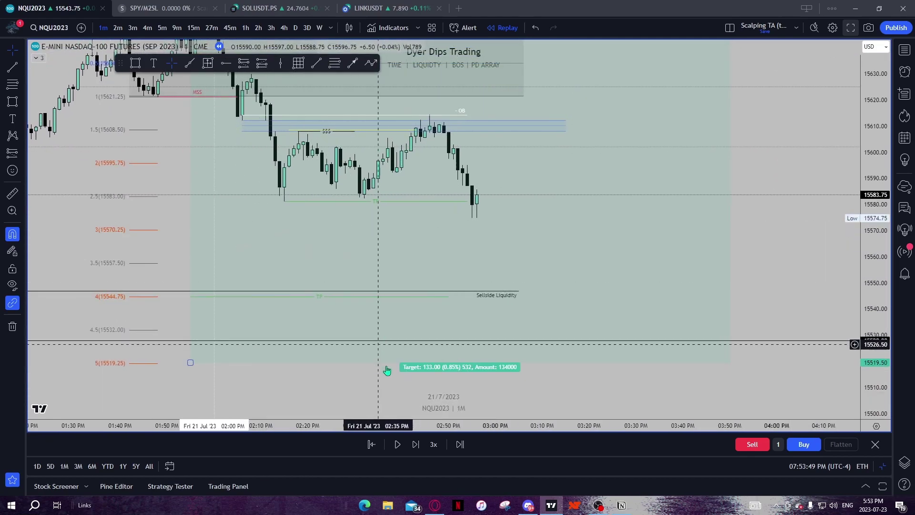
left_click_drag(755, 268, 753, 344)
scroll(743, 348, "down", 2)
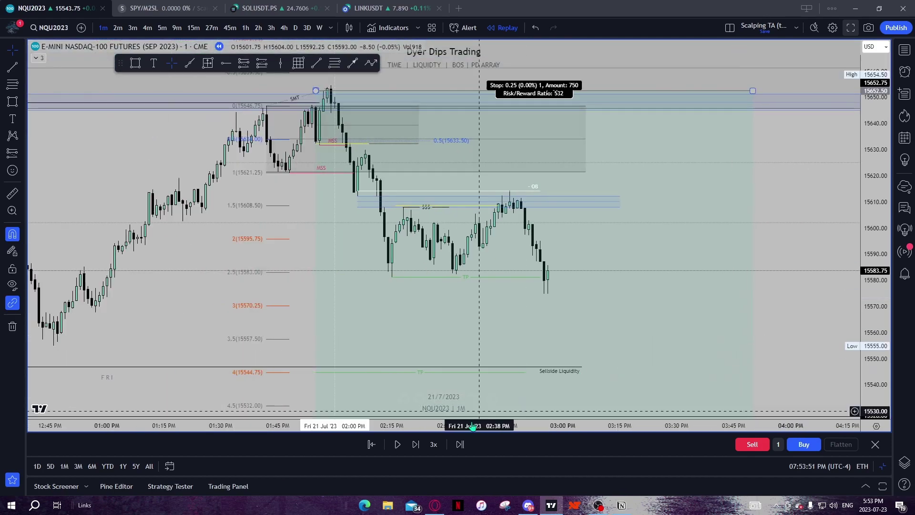
left_click(416, 444)
left_click(416, 444)
left_click(416, 445)
left_click(416, 445)
left_click(416, 444)
left_click(416, 444)
left_click(415, 445)
left_click(416, 445)
left_click(416, 444)
left_click(416, 445)
left_click(416, 444)
left_click(416, 445)
left_click_drag(476, 370, 478, 372)
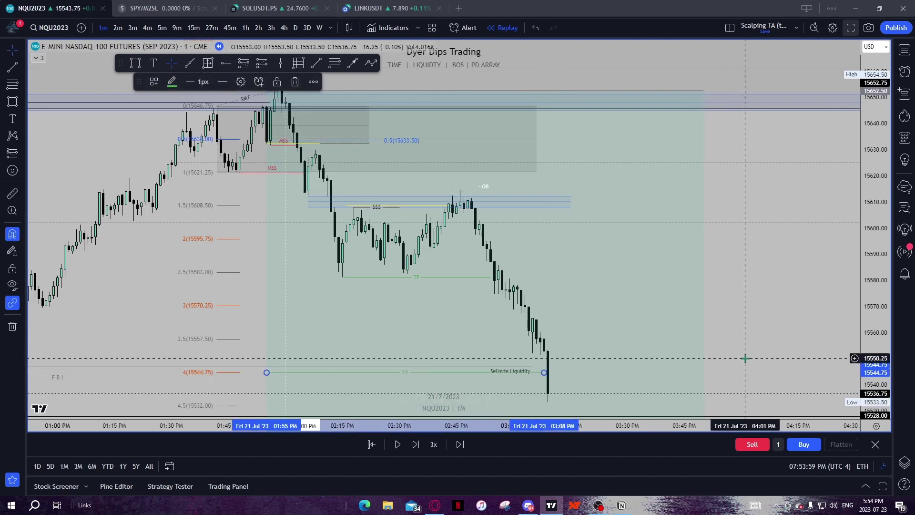
Step: Step the replay forward bar by bar past the 15528.00 line, up to about 04:02 PM
left_click_drag(745, 358, 714, 232)
left_click(420, 445)
left_click(420, 445)
left_click(420, 444)
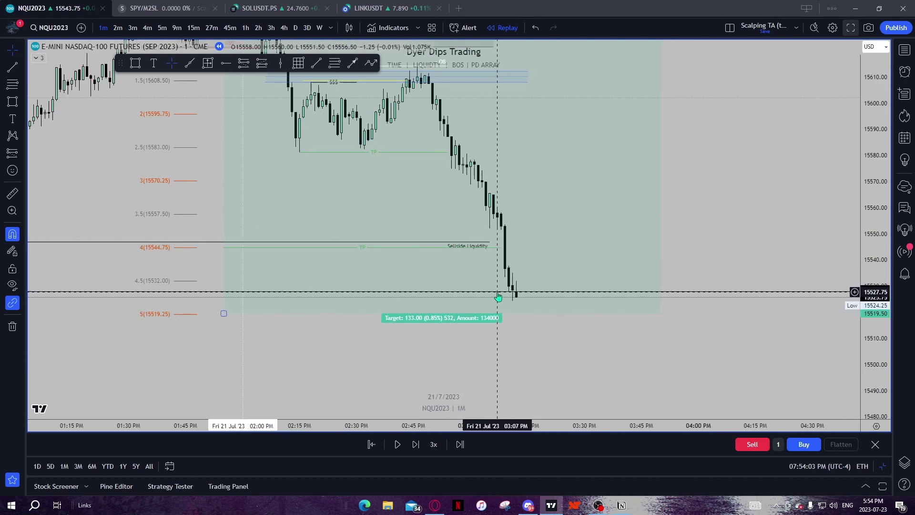
left_click(416, 444)
left_click(416, 444)
left_click(416, 444)
left_click(416, 444)
left_click(415, 444)
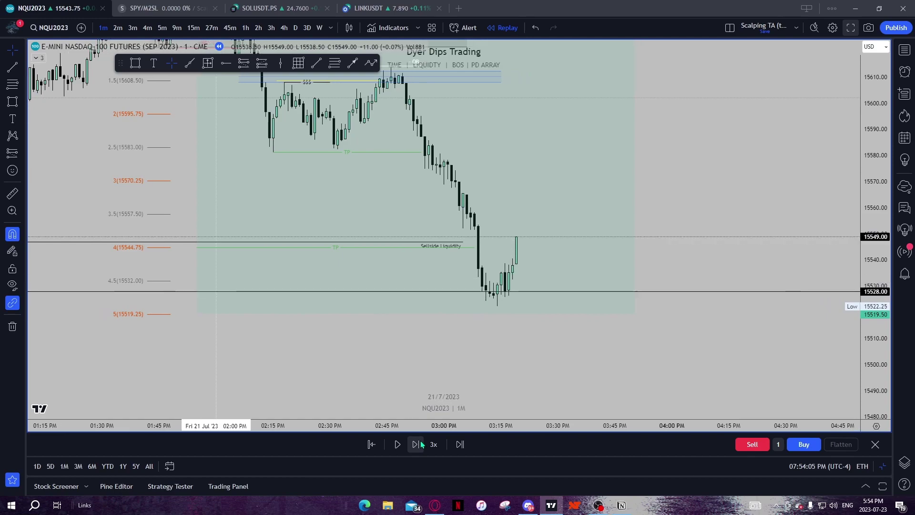
left_click(419, 444)
left_click(419, 444)
left_click(419, 444)
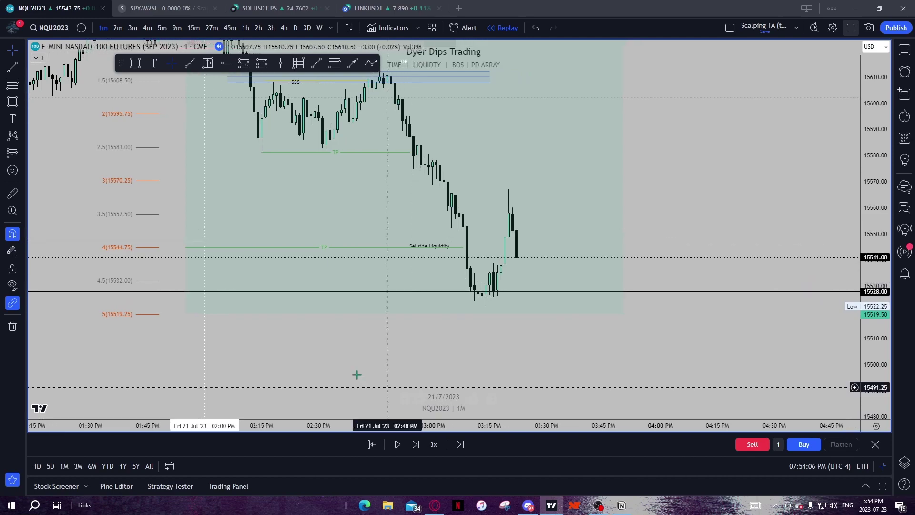
left_click(415, 444)
left_click(416, 444)
left_click(416, 444)
left_click(415, 444)
left_click(415, 444)
left_click(415, 444)
left_click(416, 444)
left_click(415, 444)
left_click(416, 444)
left_click(415, 444)
left_click(416, 444)
left_click(416, 444)
left_click(416, 444)
left_click(416, 444)
left_click(417, 444)
left_click(416, 444)
left_click(416, 444)
left_click(416, 444)
left_click(416, 444)
left_click(416, 444)
left_click(416, 444)
left_click(416, 444)
left_click(417, 444)
left_click(416, 444)
left_click(417, 444)
left_click(417, 444)
left_click(416, 444)
left_click(417, 444)
left_click(416, 444)
left_click(416, 444)
left_click(416, 444)
left_click(417, 444)
left_click(416, 444)
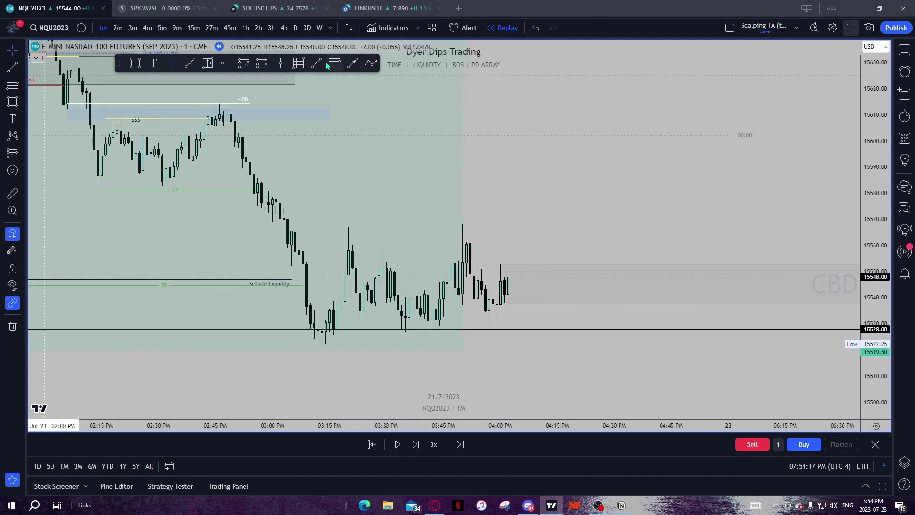
Step: Draw a horizontal trend line at 15552.75 from 04:00 PM to 04:10 PM, colour it red and label it SL in red
double_click(536, 264)
left_click(440, 99)
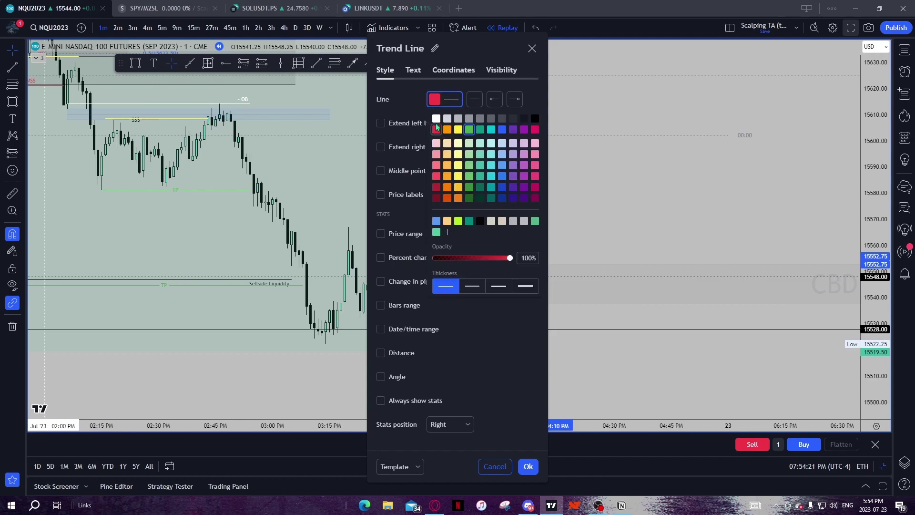
left_click(418, 71)
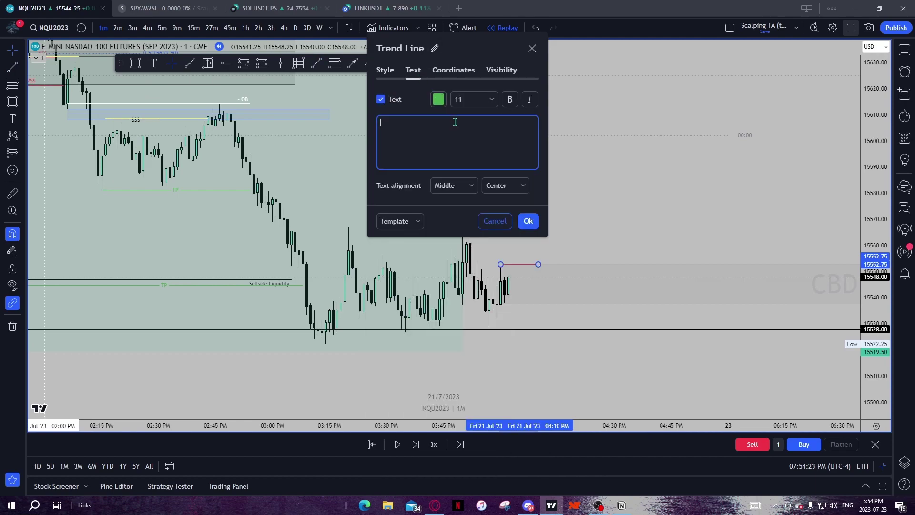
left_click(441, 99)
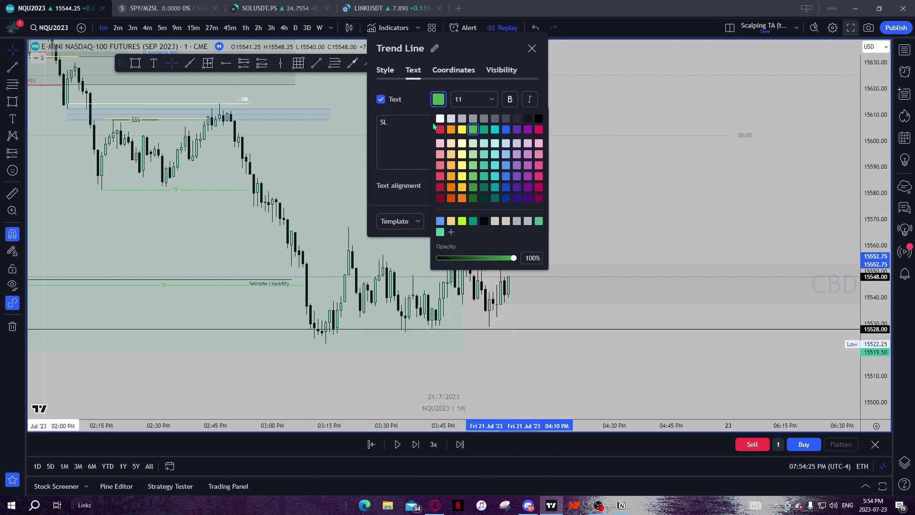
left_click(585, 208)
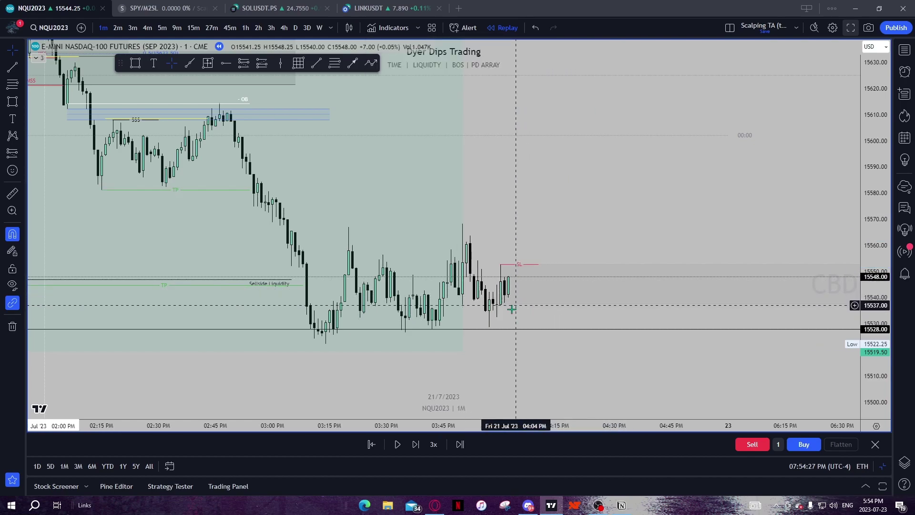
Step: Extend the short position's end to about 04:13 PM and step the replay on to about 04:05 PM
left_click_drag(499, 167, 539, 300)
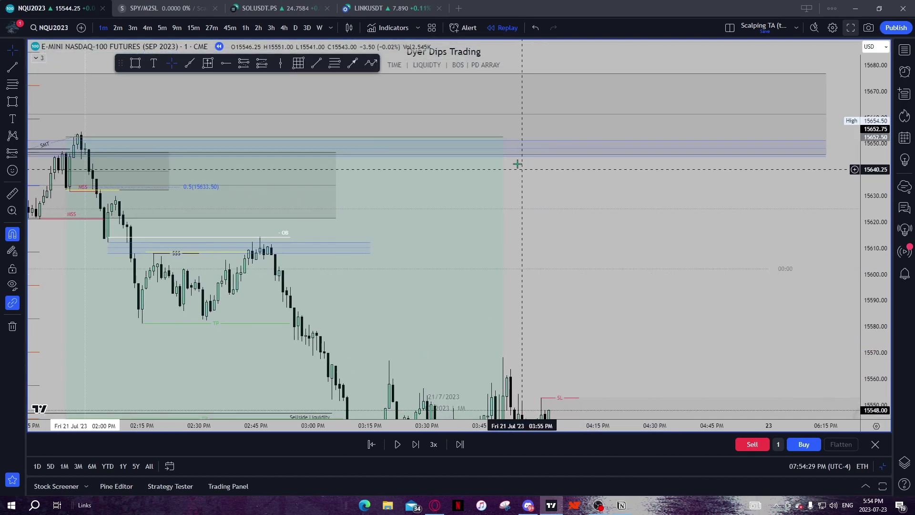
left_click_drag(504, 137, 590, 138)
left_click_drag(674, 338, 639, 141)
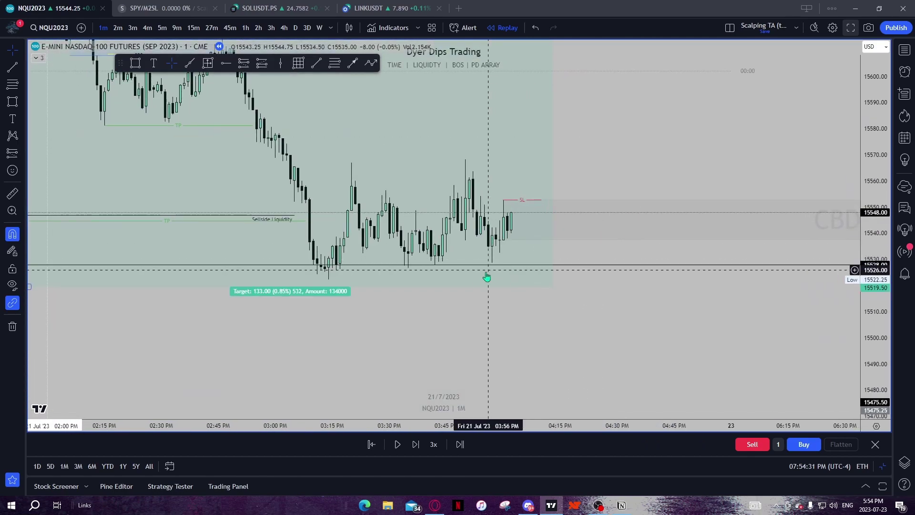
scroll(481, 277, "down", 4)
scroll(715, 322, "up", 2)
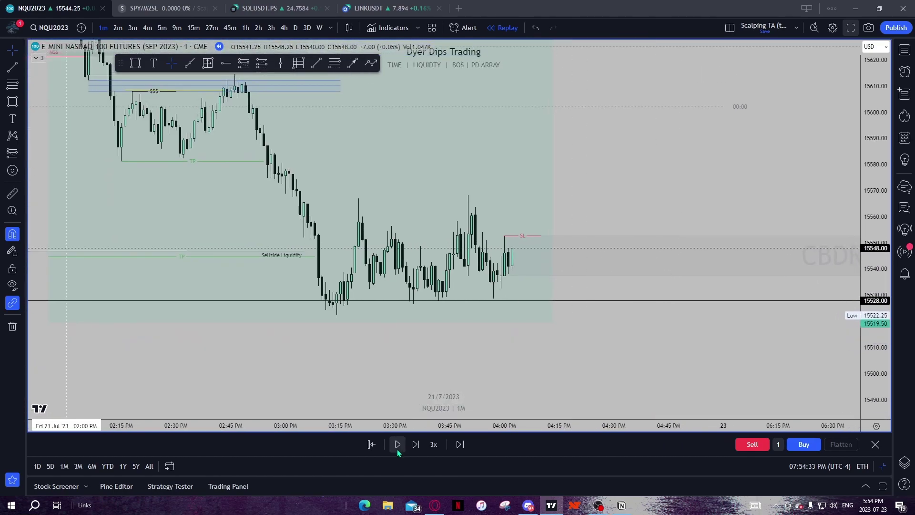
left_click(415, 444)
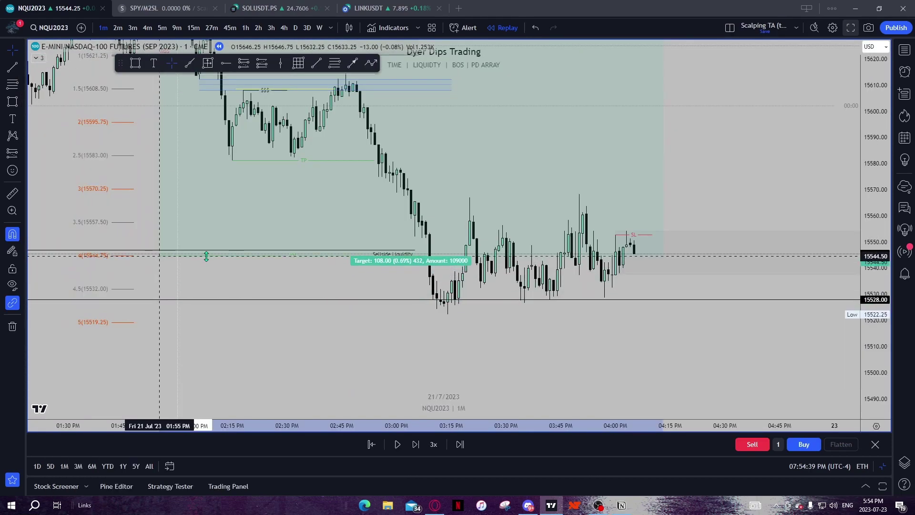
Step: Set the short position's target to 15545.00, at the projection's 4 level, and raise its stop to 15661.25
left_click_drag(214, 256, 218, 254)
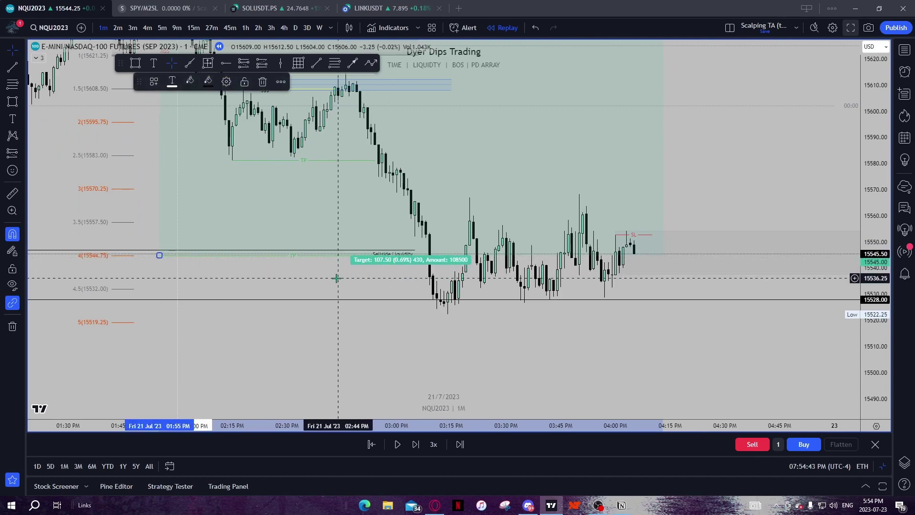
left_click_drag(395, 284, 419, 378)
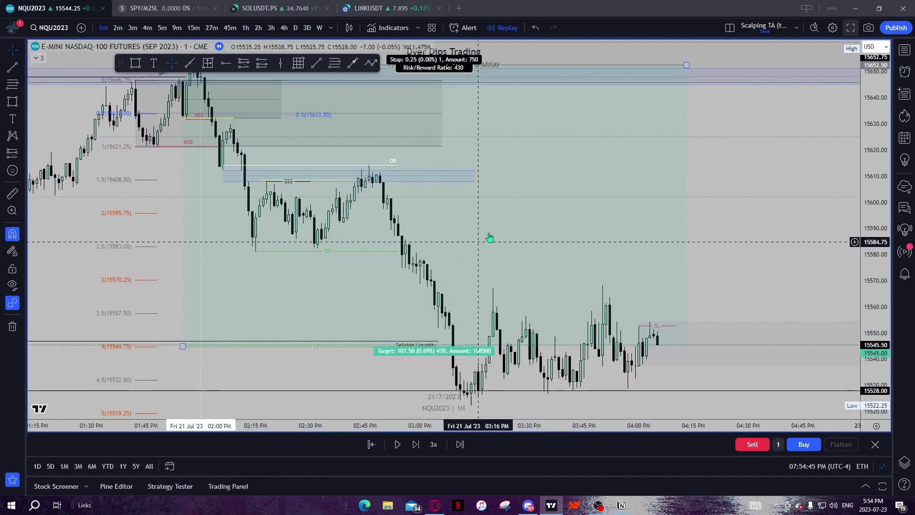
left_click_drag(713, 208, 728, 324)
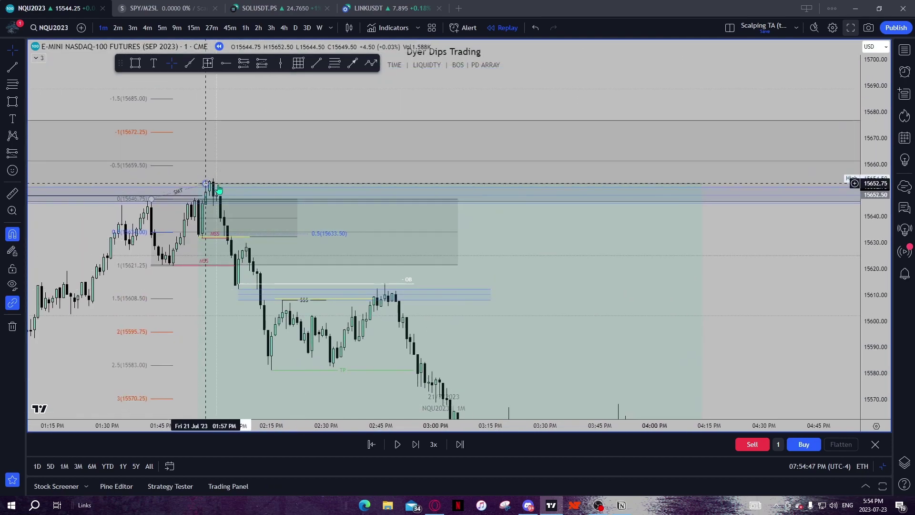
left_click_drag(874, 281, 810, 47)
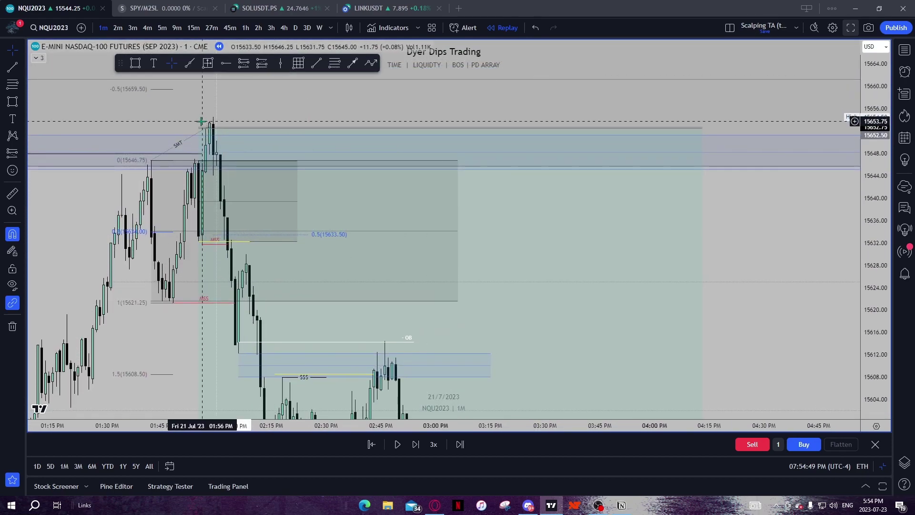
left_click(199, 125)
left_click_drag(199, 125, 215, 65)
left_click_drag(216, 58, 218, 46)
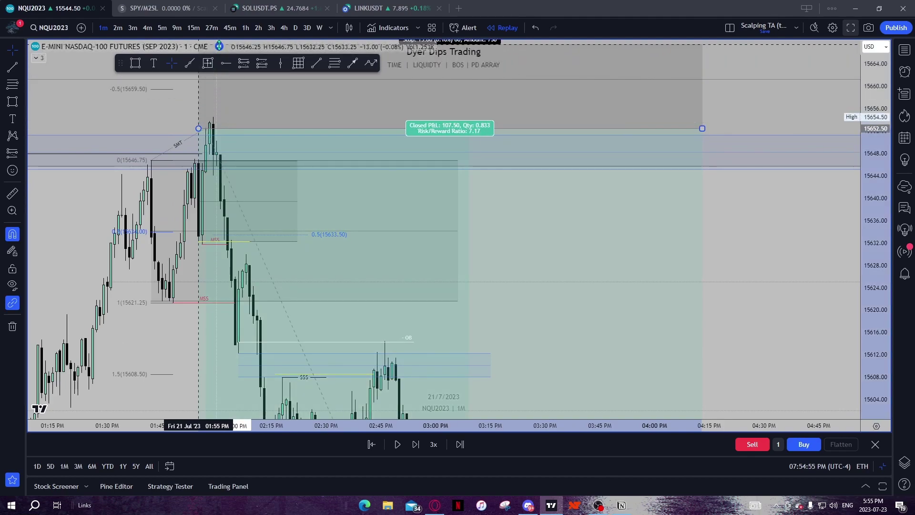
left_click_drag(783, 231, 789, 287)
left_click(687, 269)
left_click_drag(210, 103, 247, 144)
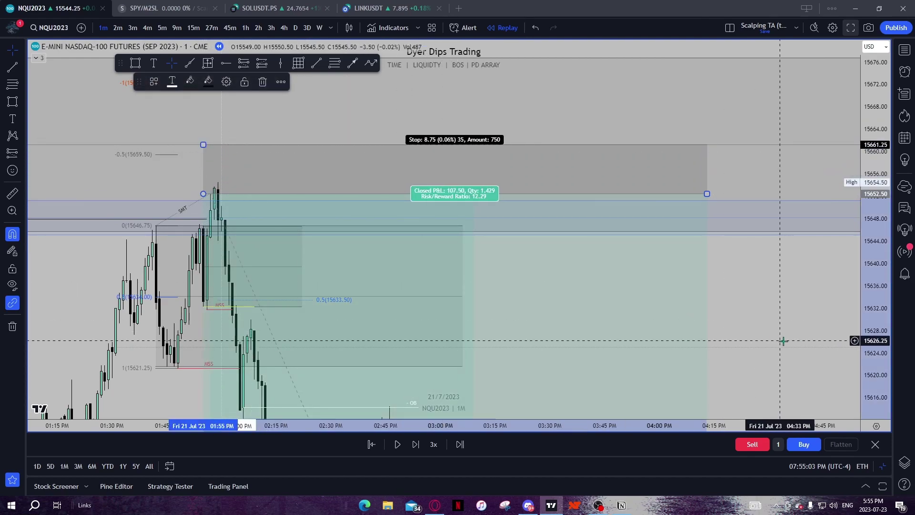
Step: Examine the completed short on the 1-minute chart, from the Sellside Liquidity target back up to the liquidity above the old highs
left_click_drag(778, 340, 766, 299)
left_click_drag(865, 305, 865, 411)
scroll(765, 327, "down", 4)
left_click_drag(778, 346, 752, 199)
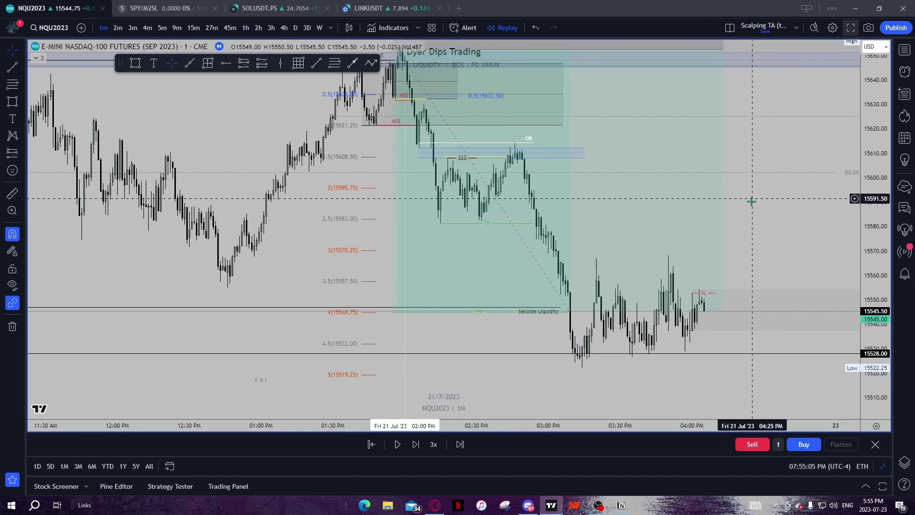
scroll(762, 217, "down", 3)
left_click_drag(773, 227, 793, 367)
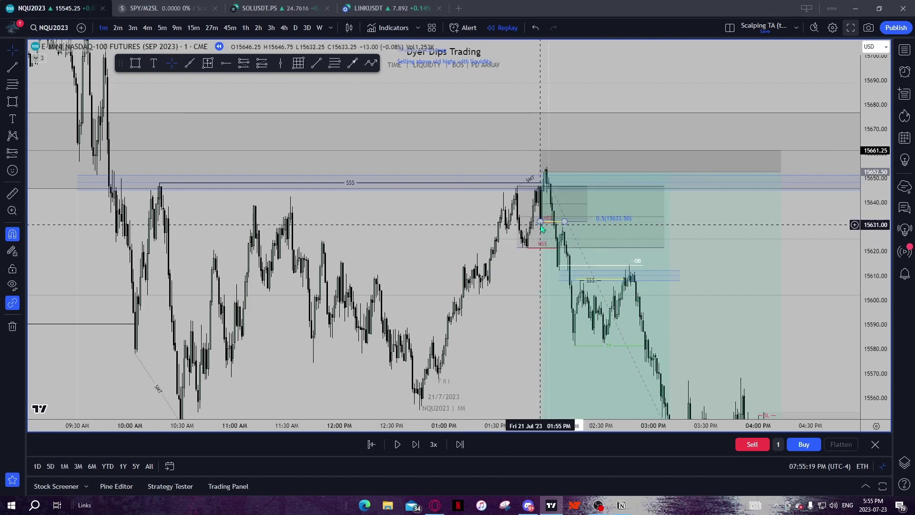
left_click_drag(519, 274, 517, 285)
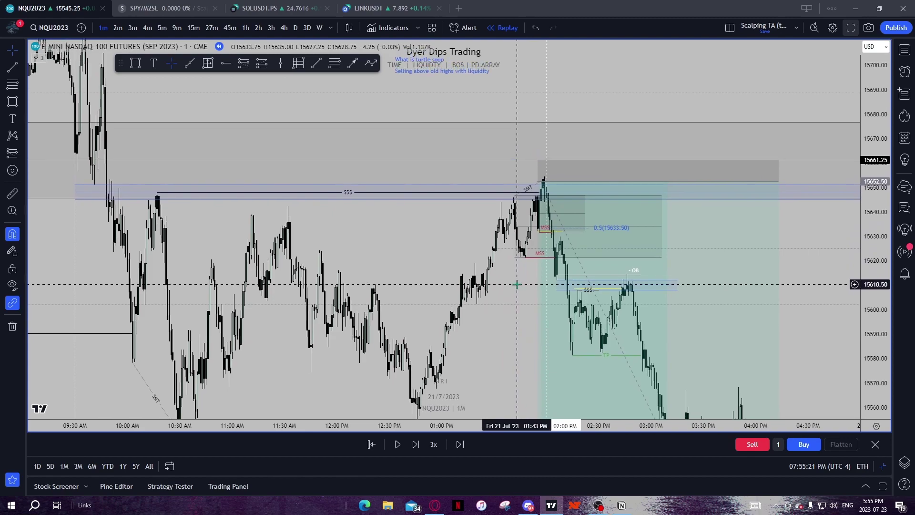
scroll(414, 246, "down", 1)
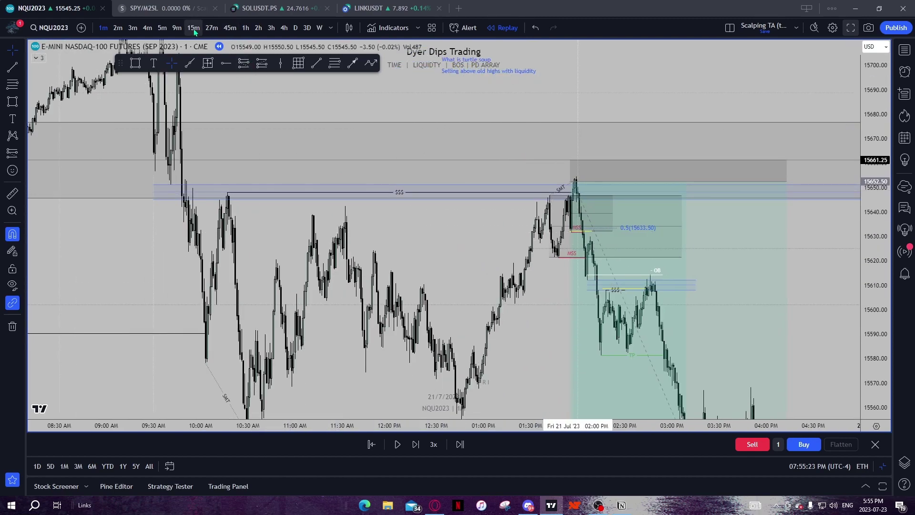
Step: Switch to the 15-minute chart and examine the short's entry area against the larger gray zone and the Sellside Liquidity line
left_click(193, 28)
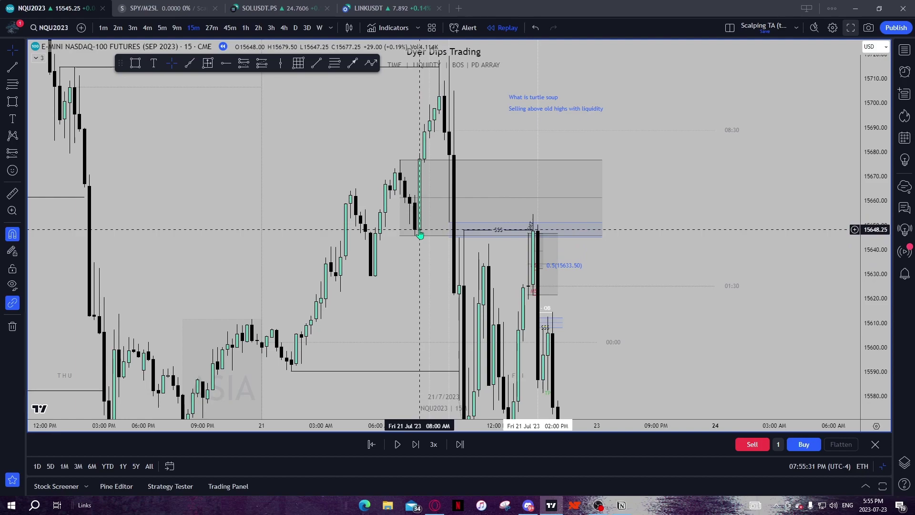
left_click_drag(591, 251, 575, 219)
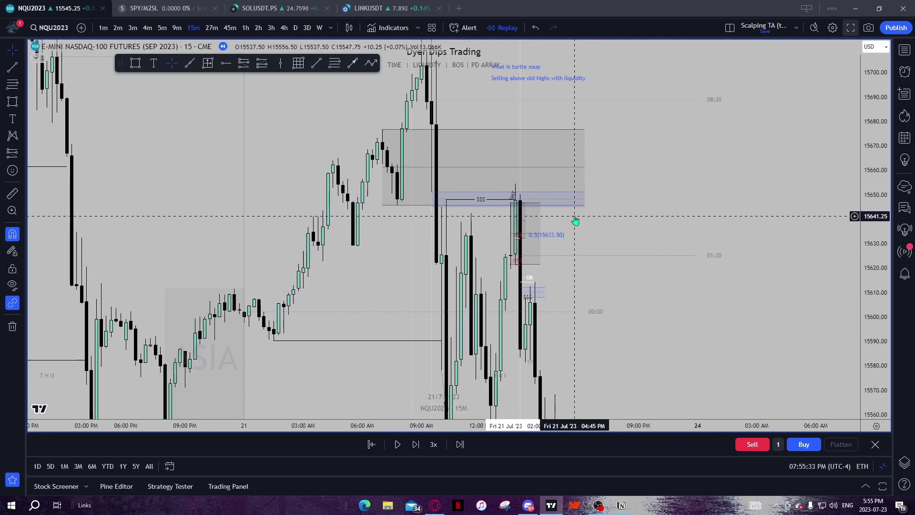
left_click_drag(675, 350, 639, 266)
left_click_drag(876, 266, 875, 364)
scroll(607, 317, "down", 5)
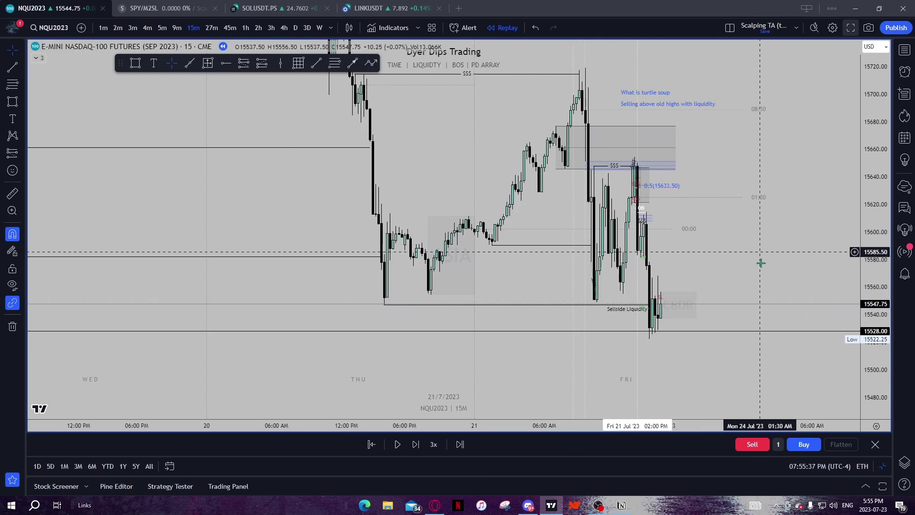
scroll(786, 288, "up", 2)
double_click(863, 308)
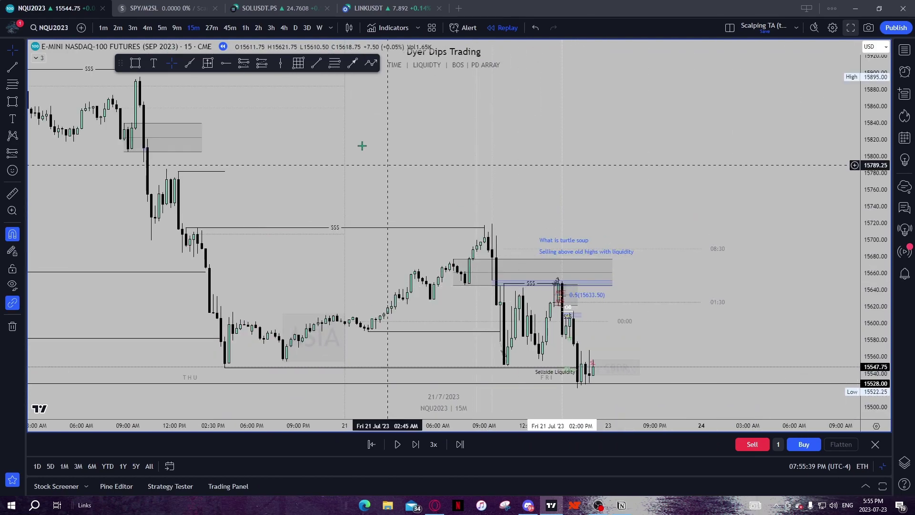
scroll(175, 81, "up", 5)
Step: Return to the 1-minute chart and review the short position from its stop and entry downward
left_click(103, 28)
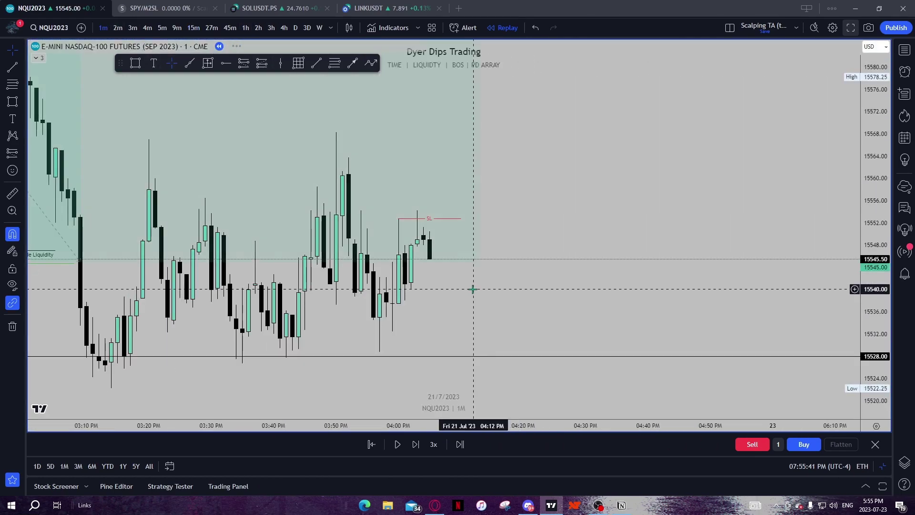
scroll(617, 303, "down", 9)
left_click_drag(874, 289, 867, 248)
scroll(814, 206, "down", 4)
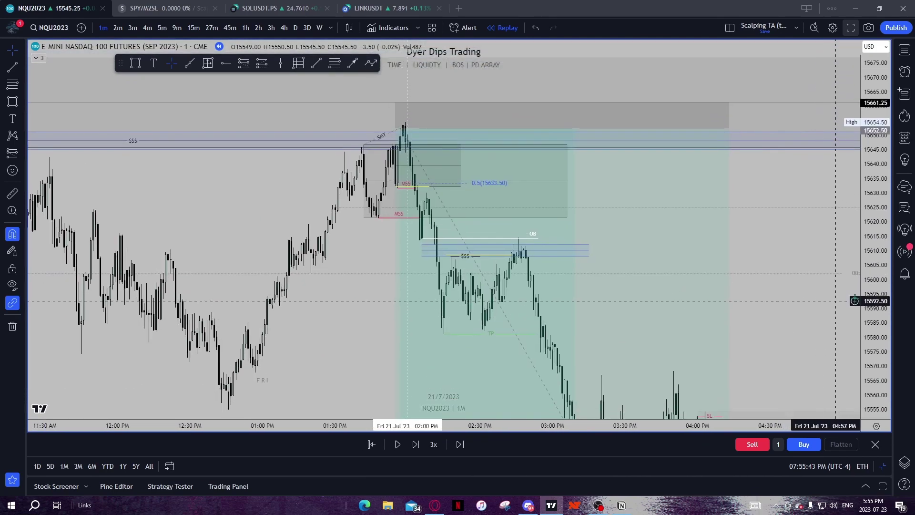